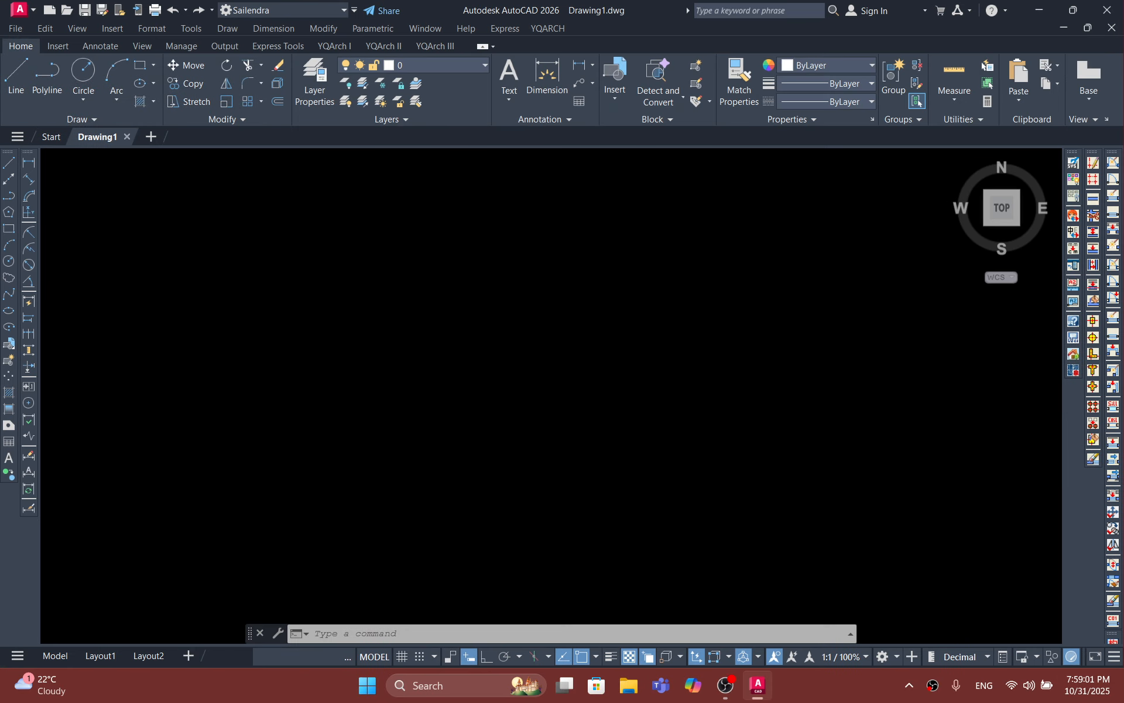
Step: Close the open Drawing1 file and create a new blank drawing
left_click(125, 135)
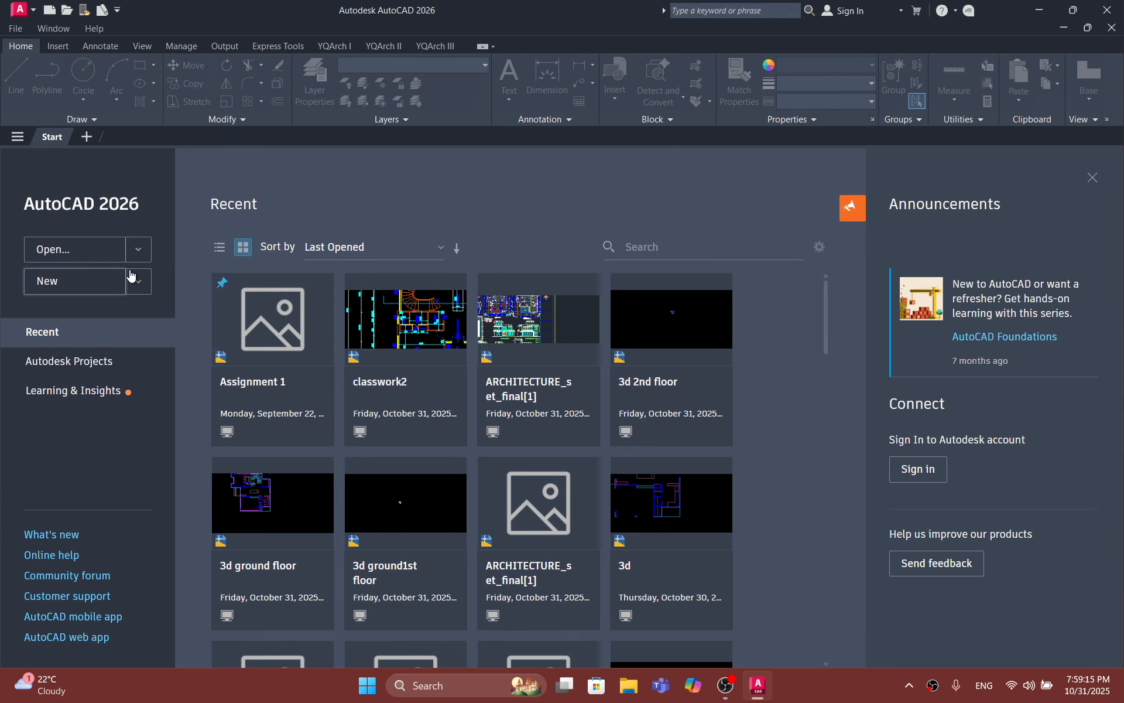
left_click(89, 284)
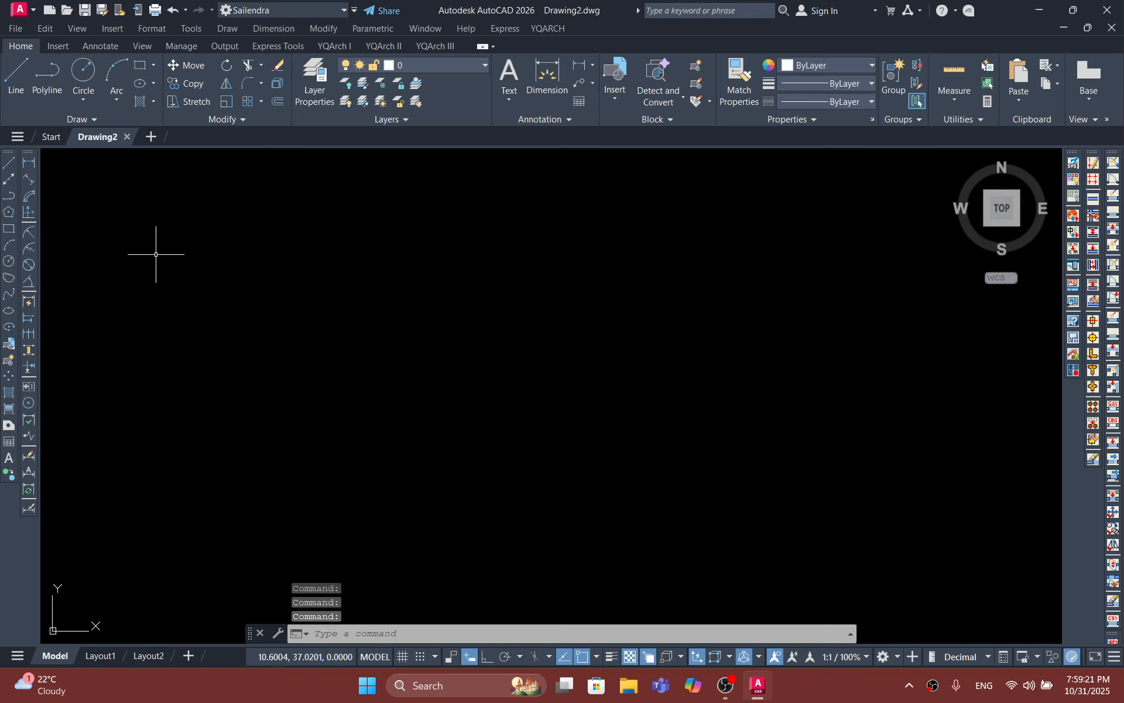
scroll(326, 289, "down", 2)
scroll(326, 289, "down", 1)
scroll(402, 371, "up", 3)
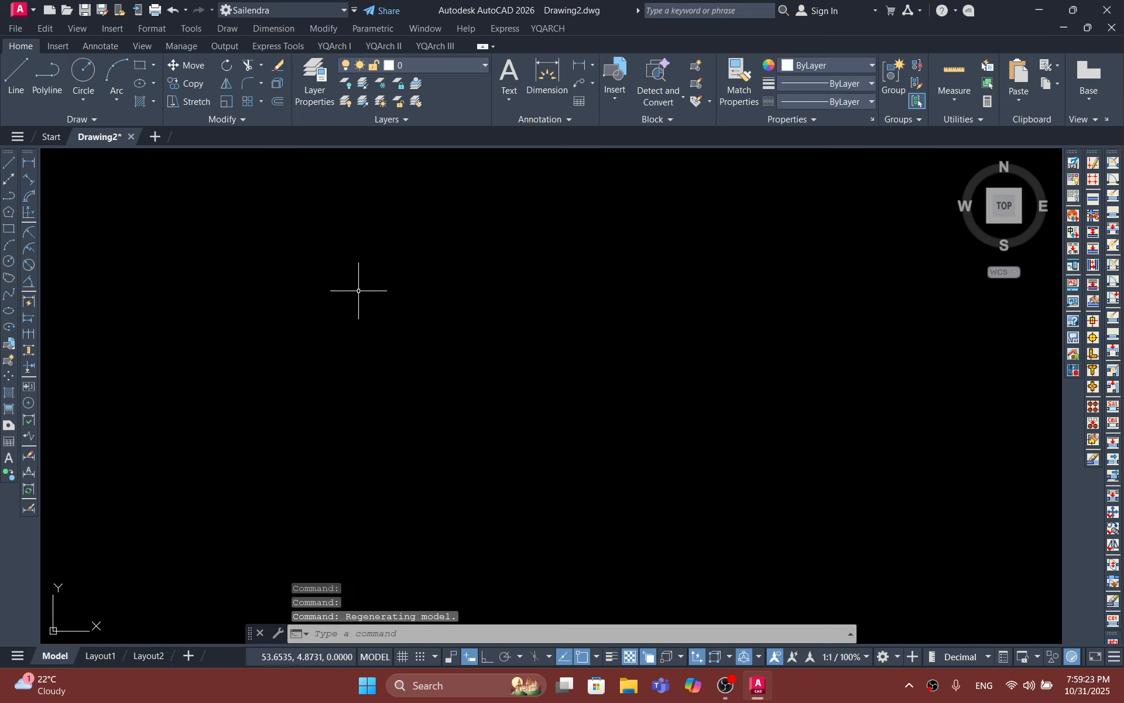
Step: Set the drawing's length units to Architectural with a precision of 0'-0"
type("un")
key("Return")
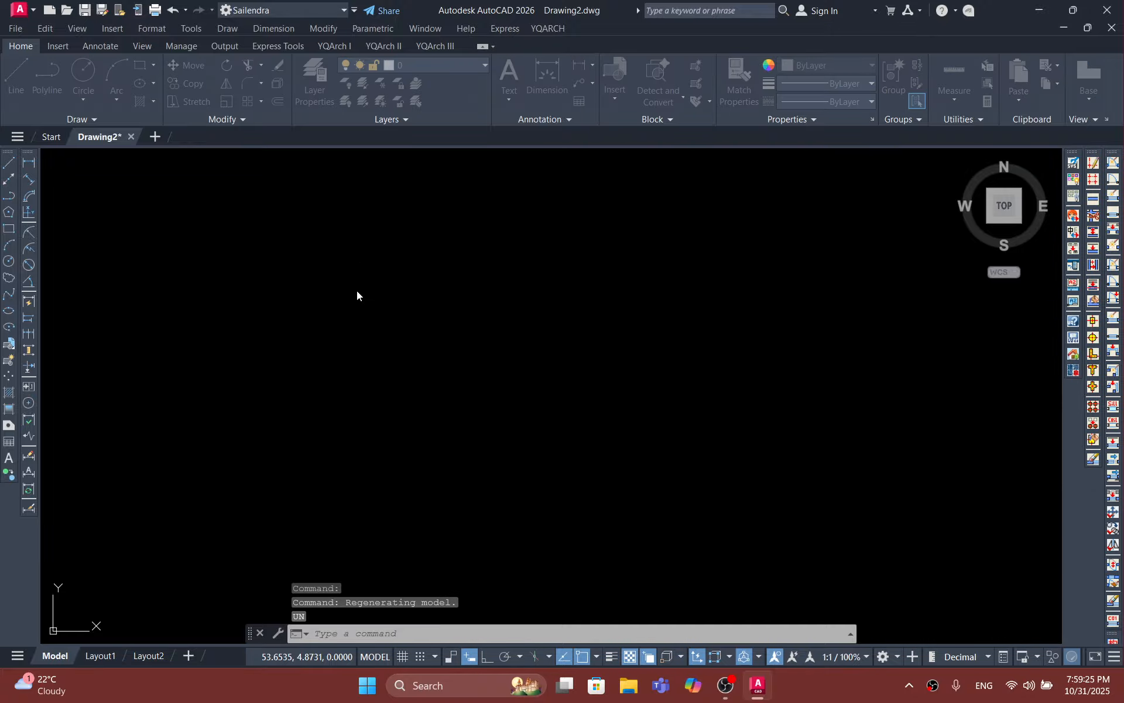
left_click(498, 240)
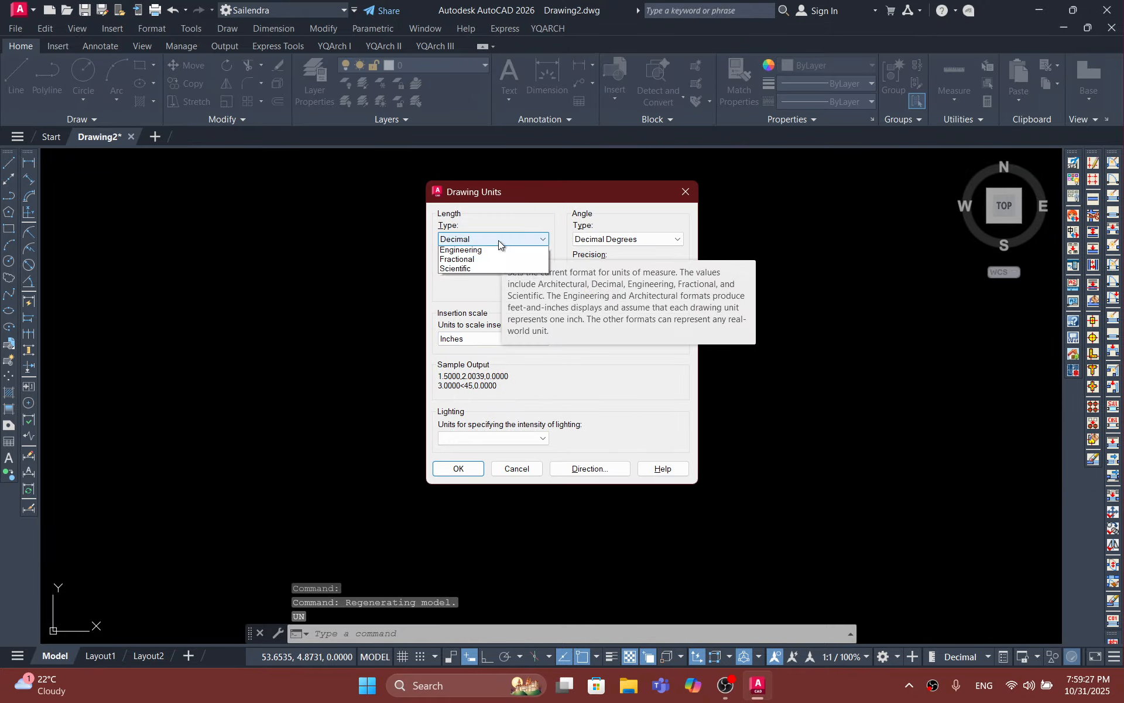
left_click(481, 250)
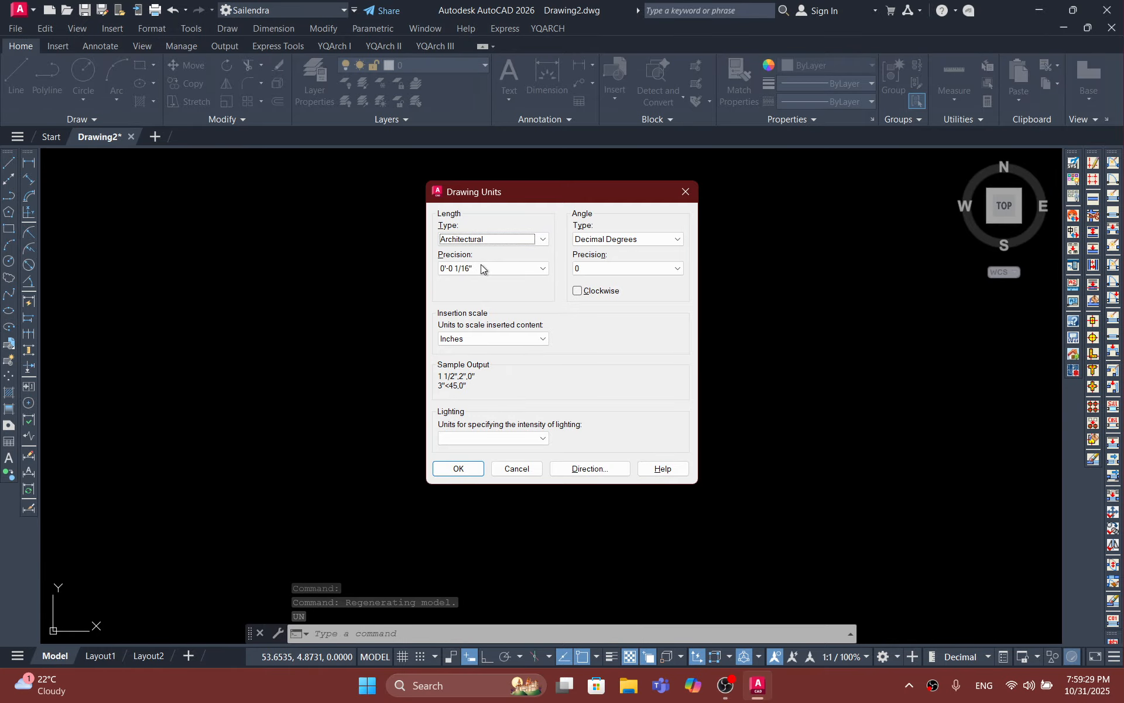
left_click(480, 268)
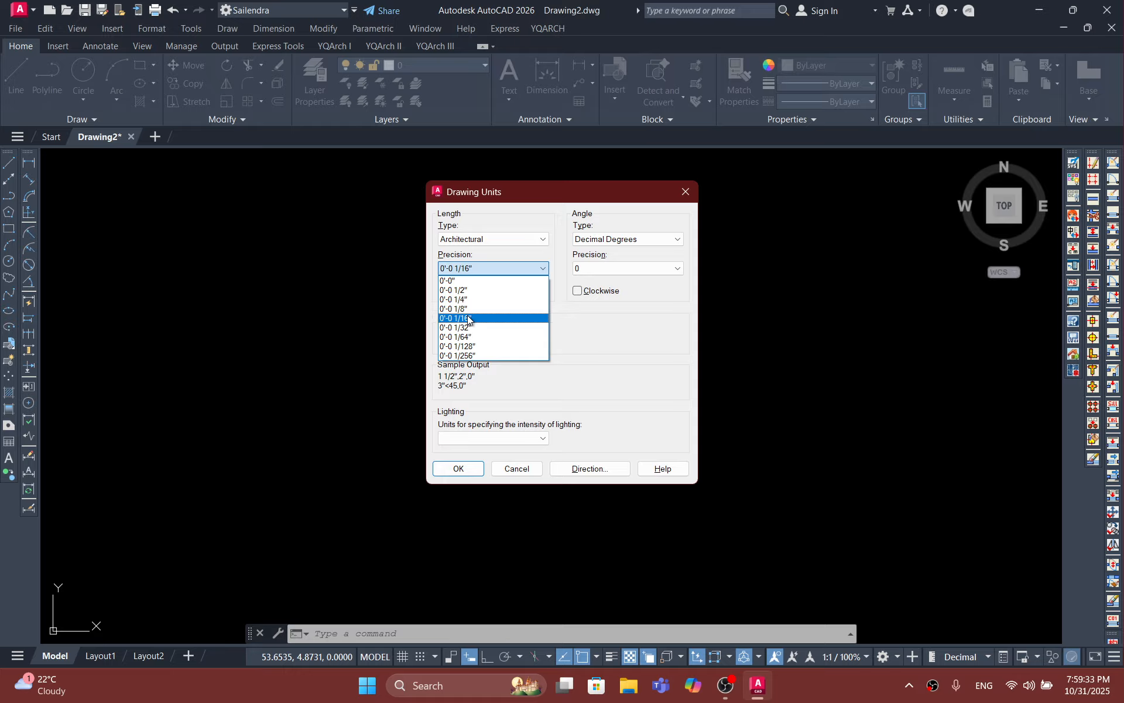
left_click(452, 279)
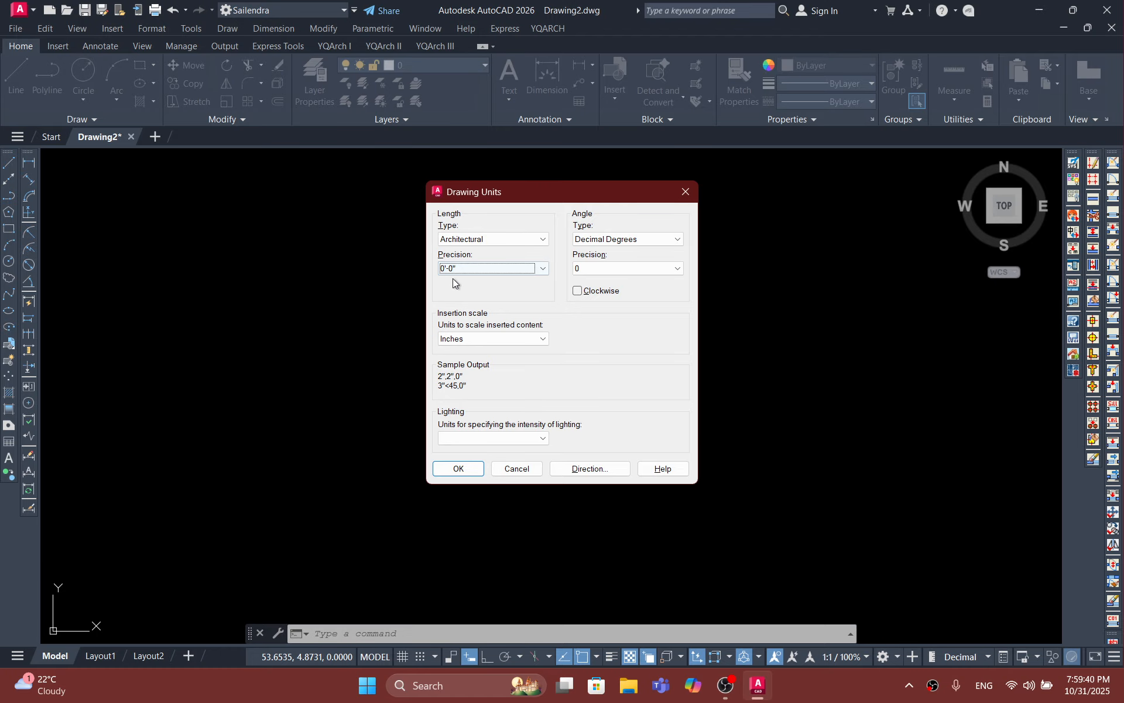
Step: Keep Inches as the insertion scale, set the lighting units to International, and apply the drawing units
left_click(500, 339)
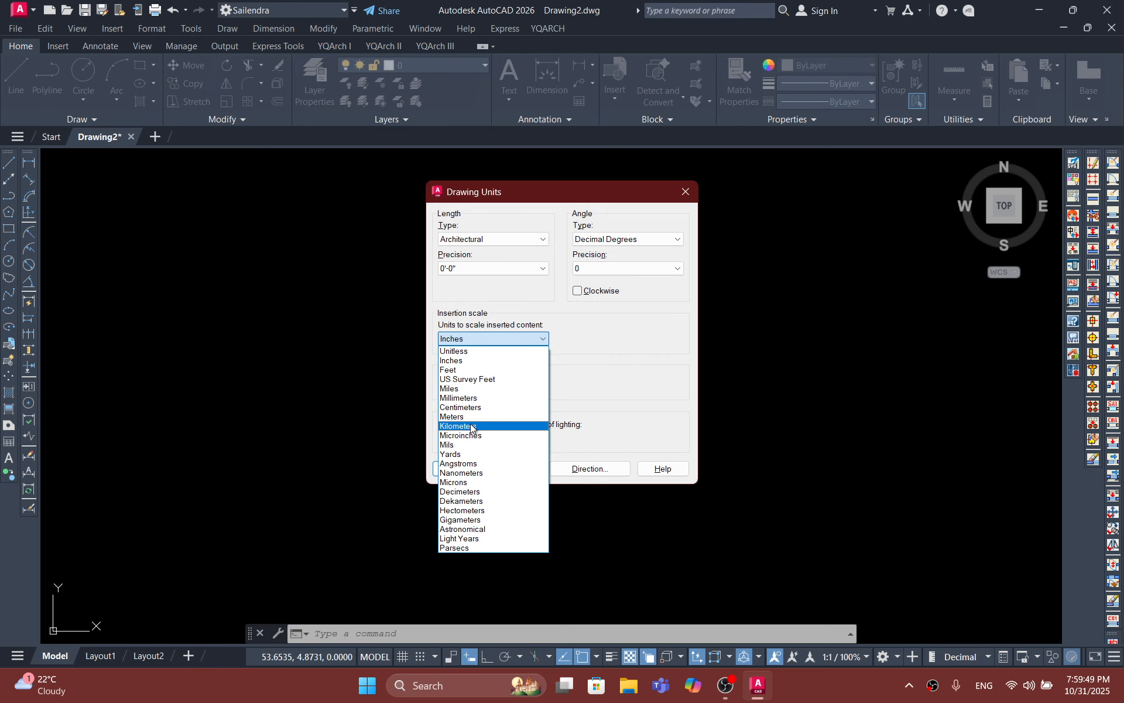
left_click(469, 360)
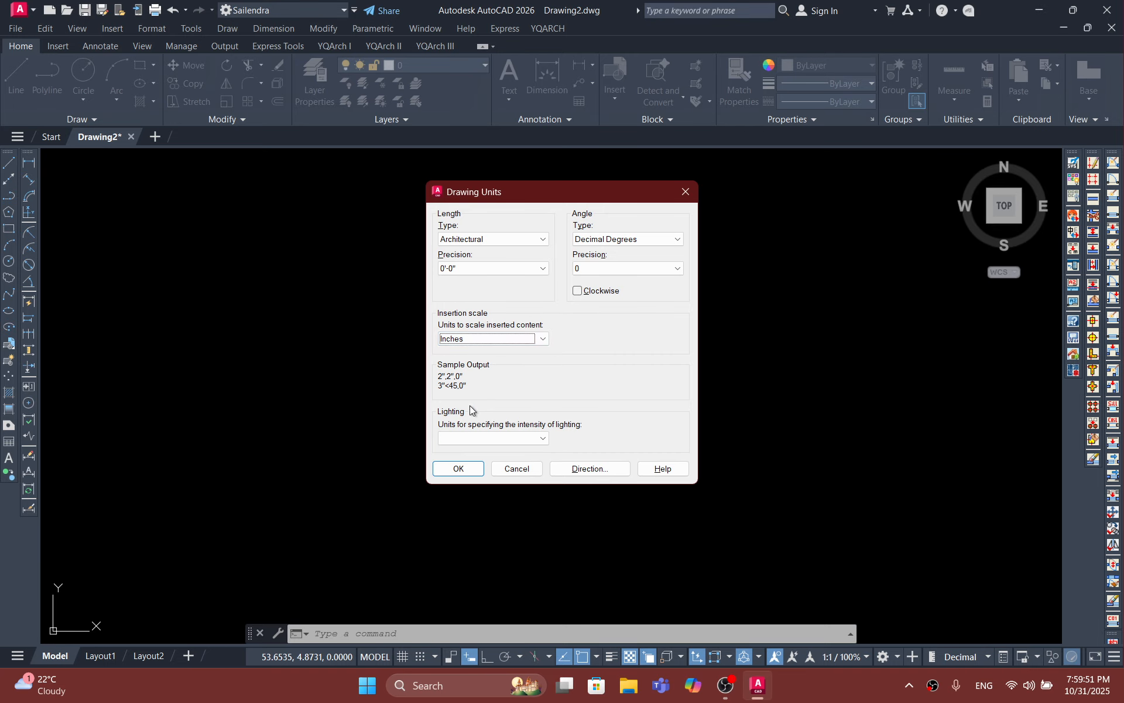
left_click(491, 438)
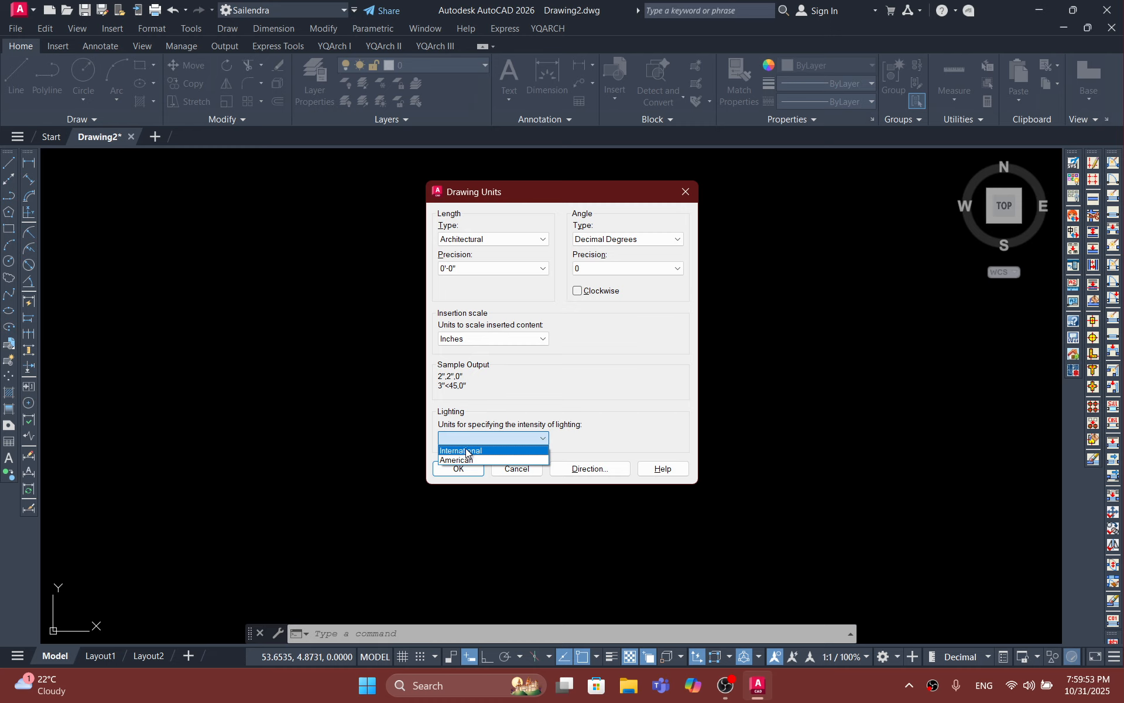
left_click(466, 451)
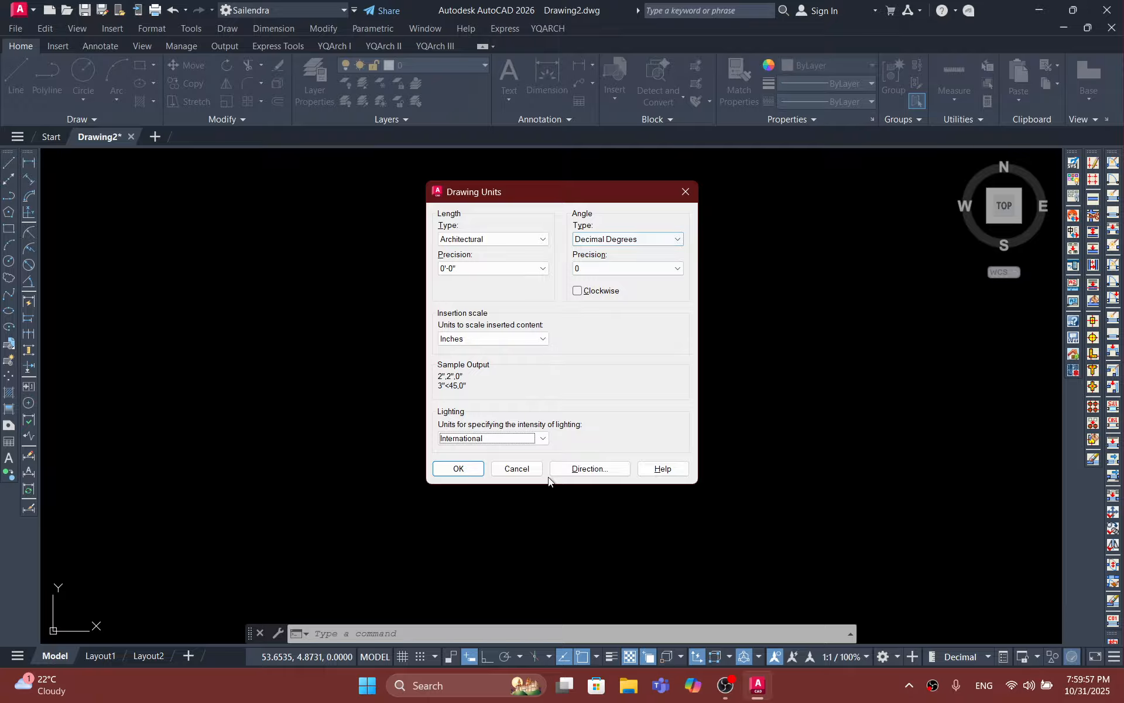
left_click(469, 468)
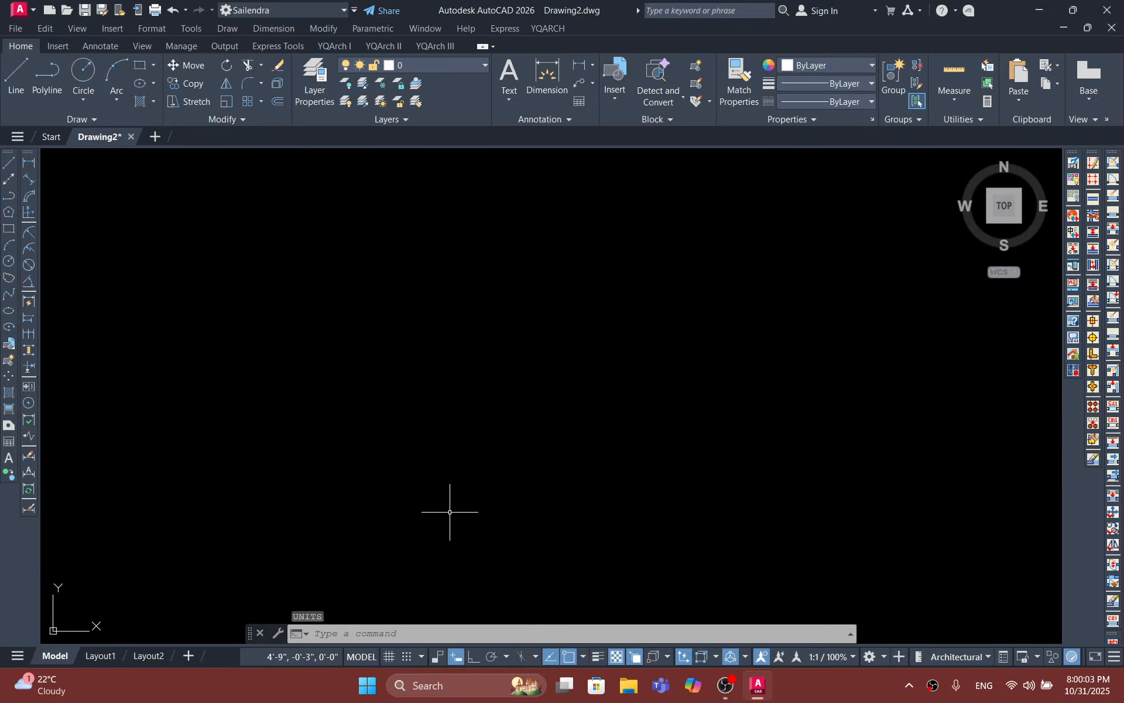
Step: Turn on Ortho mode to restrict the cursor orthogonally
left_click(472, 657)
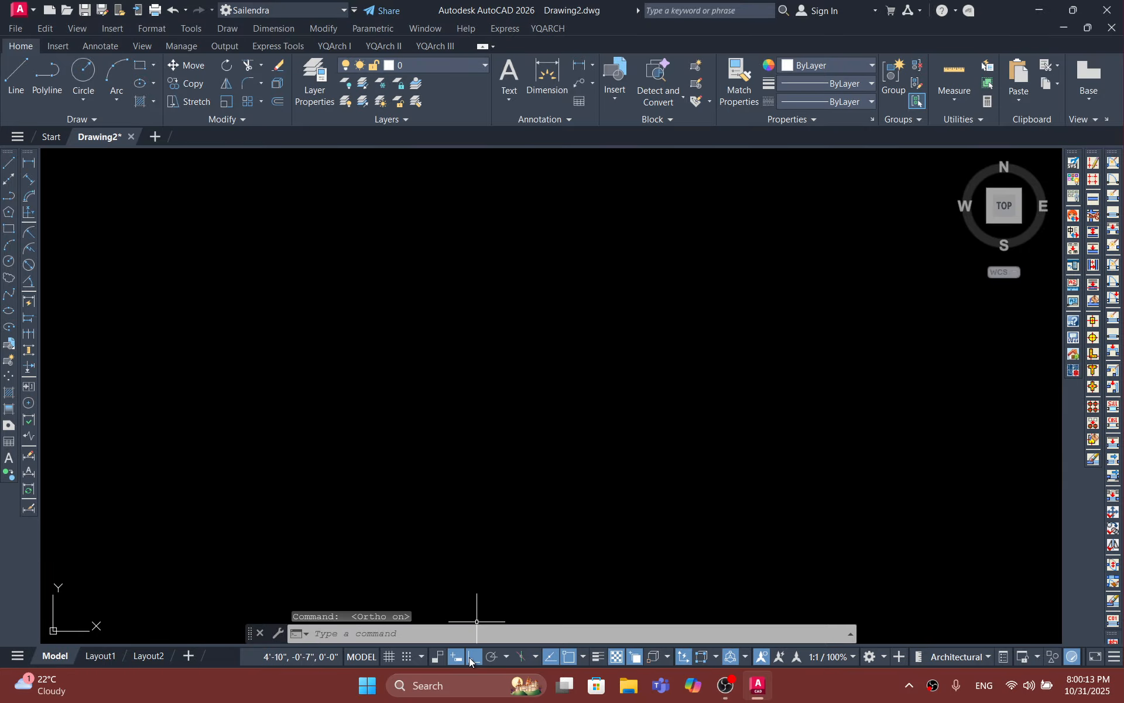
Step: Switch the Endpoint, Midpoint, Center and Geometric Center object snaps off and back on, leaving every snap mode enabled
left_click(583, 656)
left_click(583, 656)
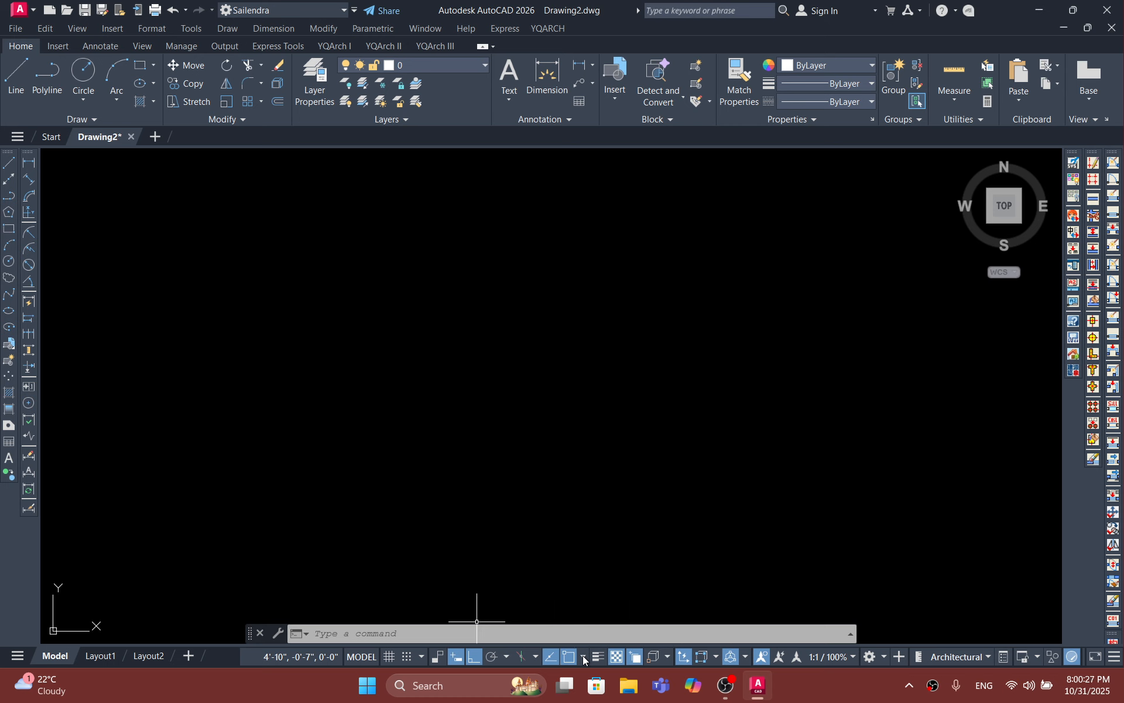
left_click(584, 657)
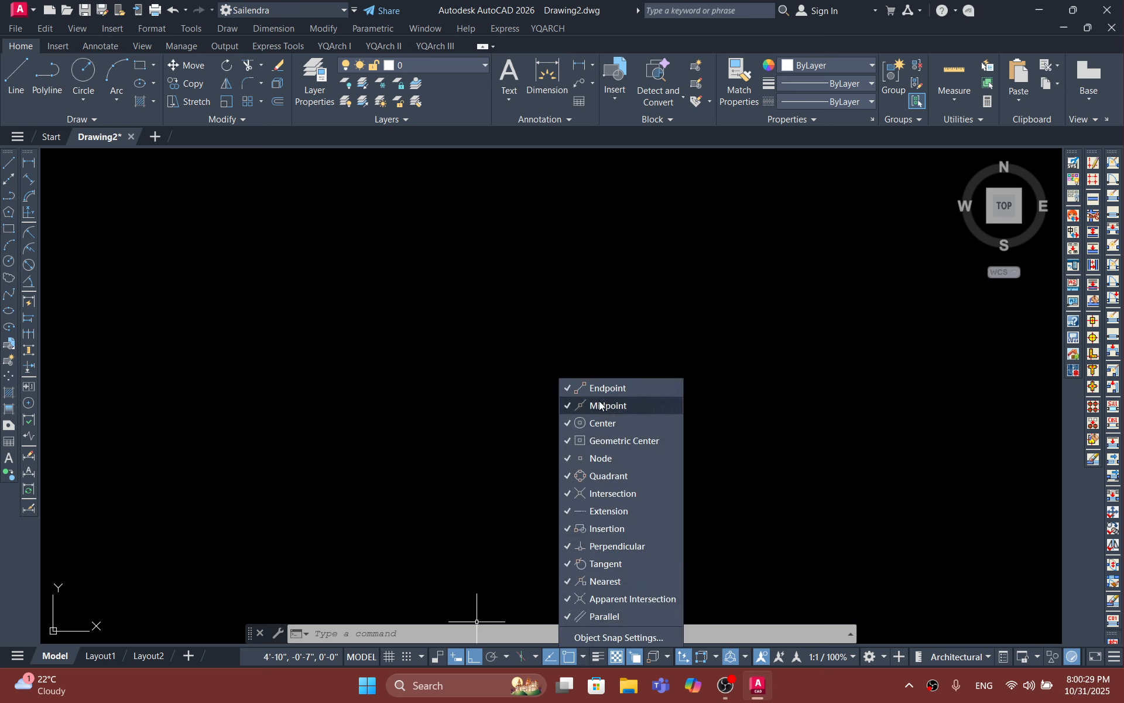
left_click(565, 404)
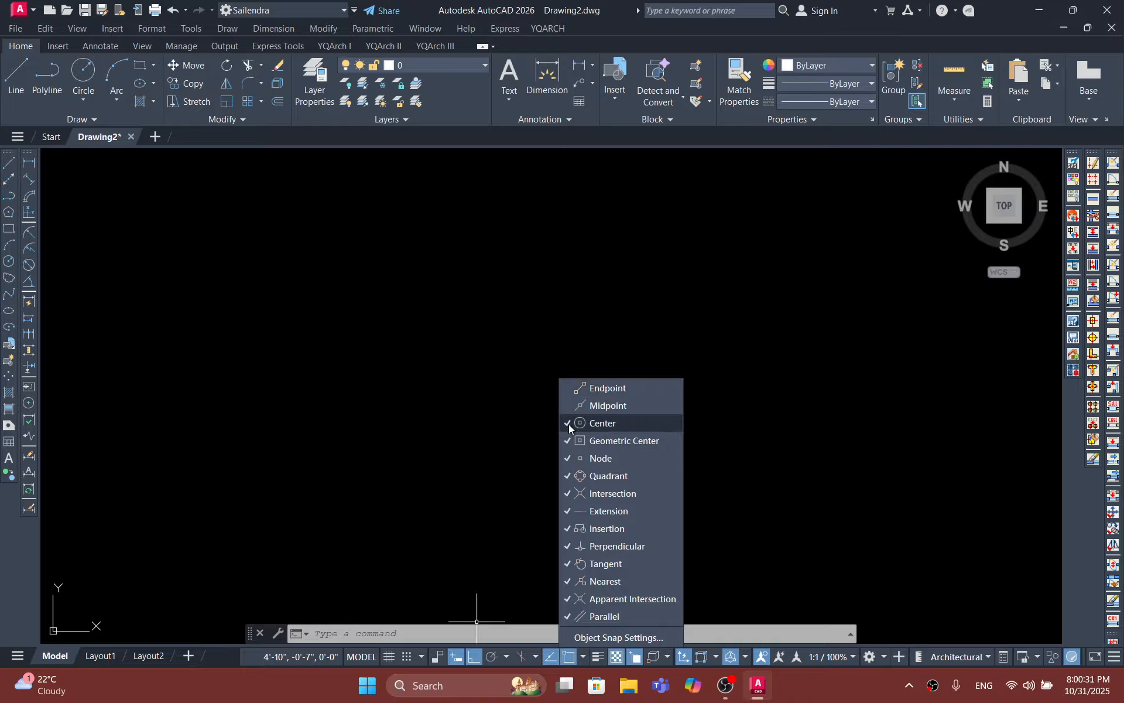
left_click(568, 424)
left_click(568, 440)
left_click(567, 423)
left_click(564, 440)
left_click(565, 405)
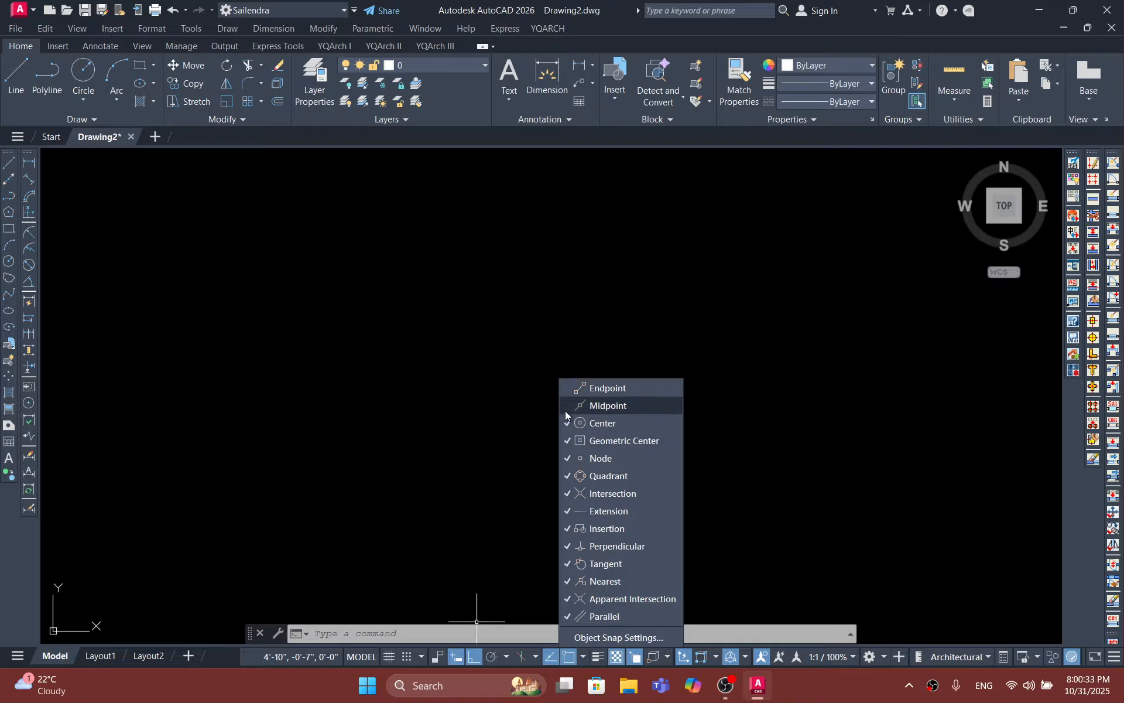
left_click(566, 388)
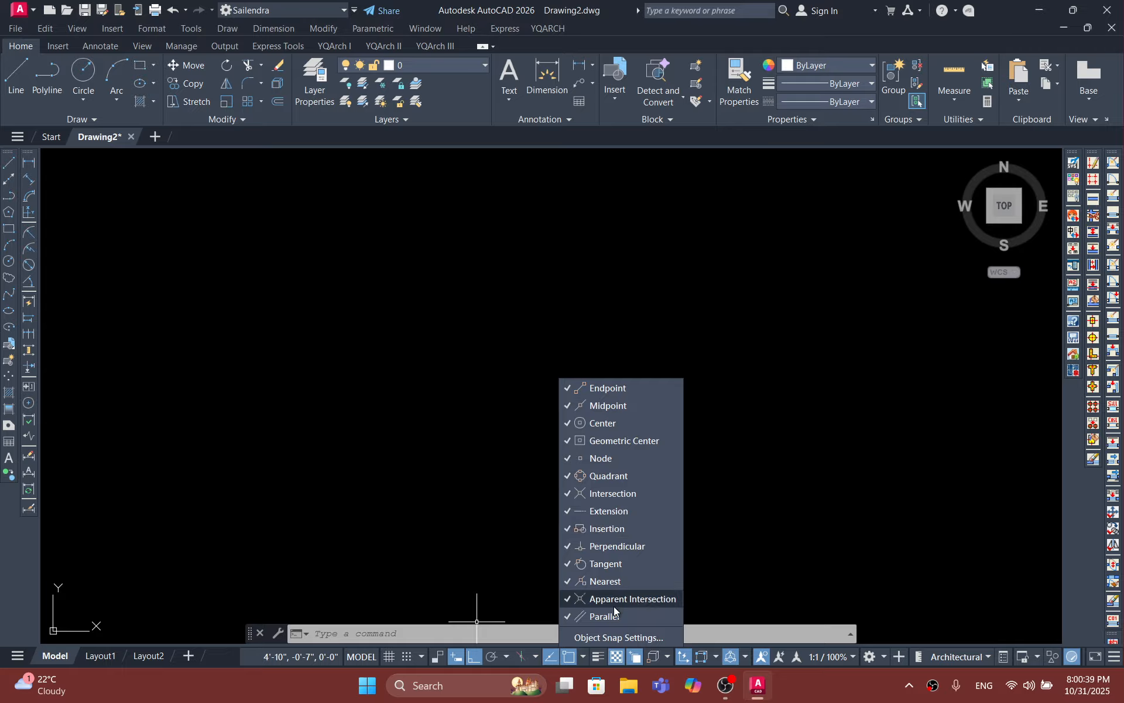
left_click(765, 538)
Step: Draw a single horizontal line in the empty model space with the Line command
scroll(385, 394, "down", 5)
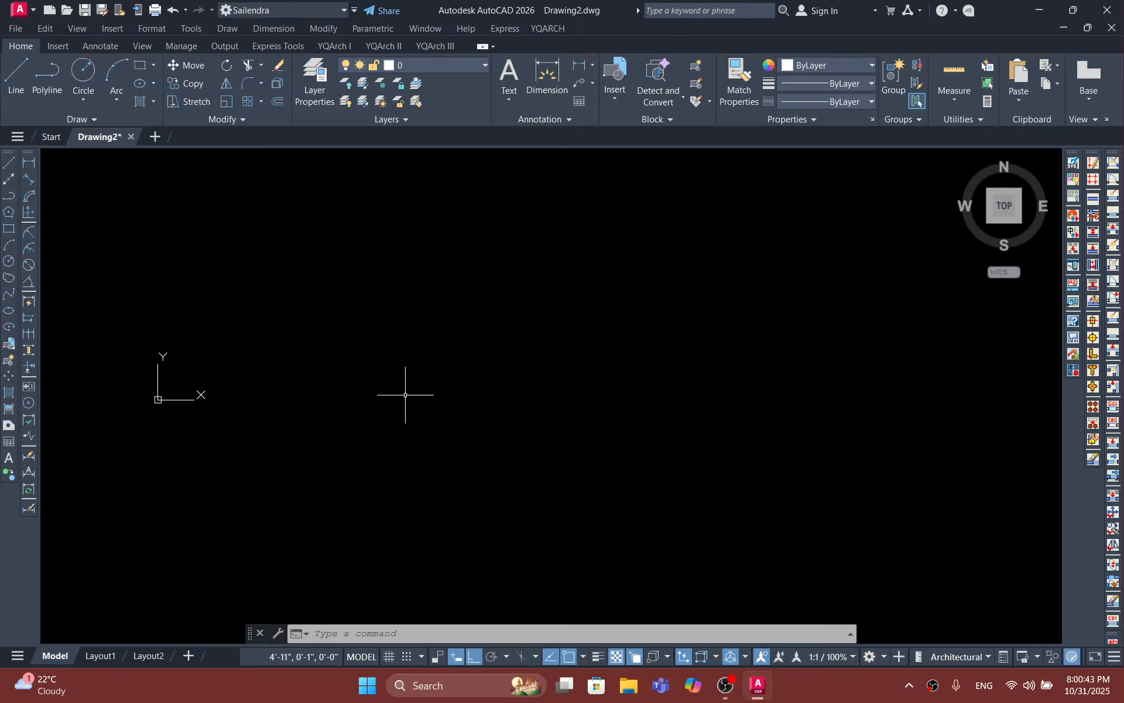
scroll(408, 395, "up", 3)
type("l")
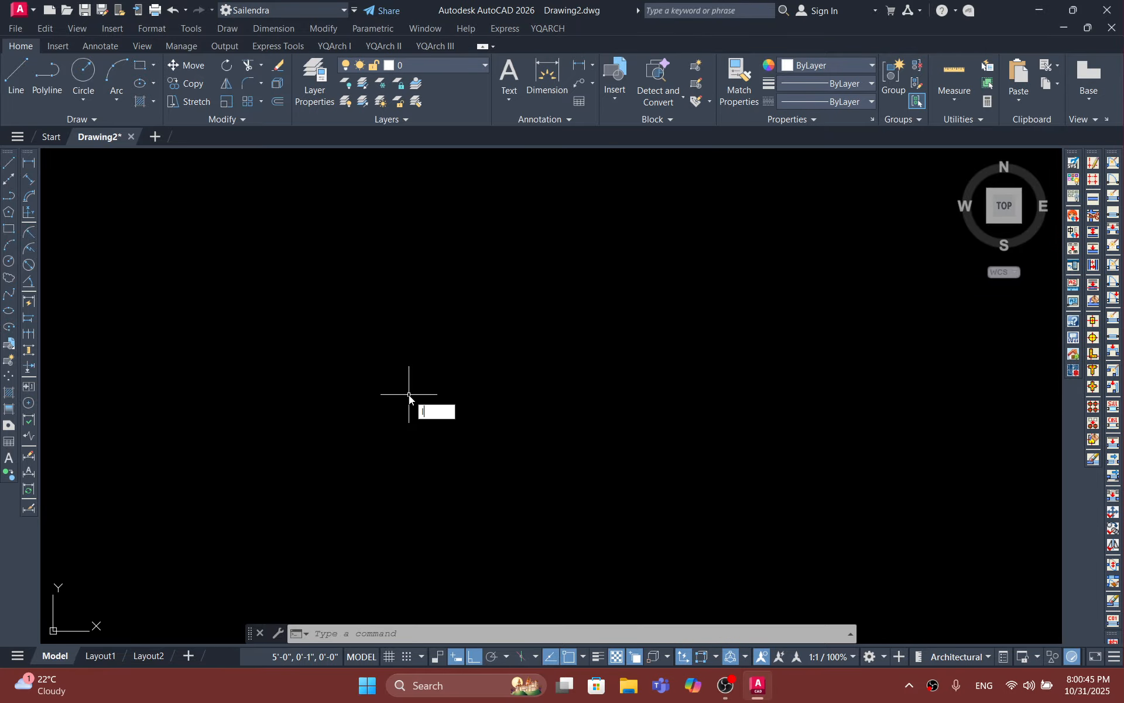
key("Return")
left_click(340, 319)
left_click(630, 319)
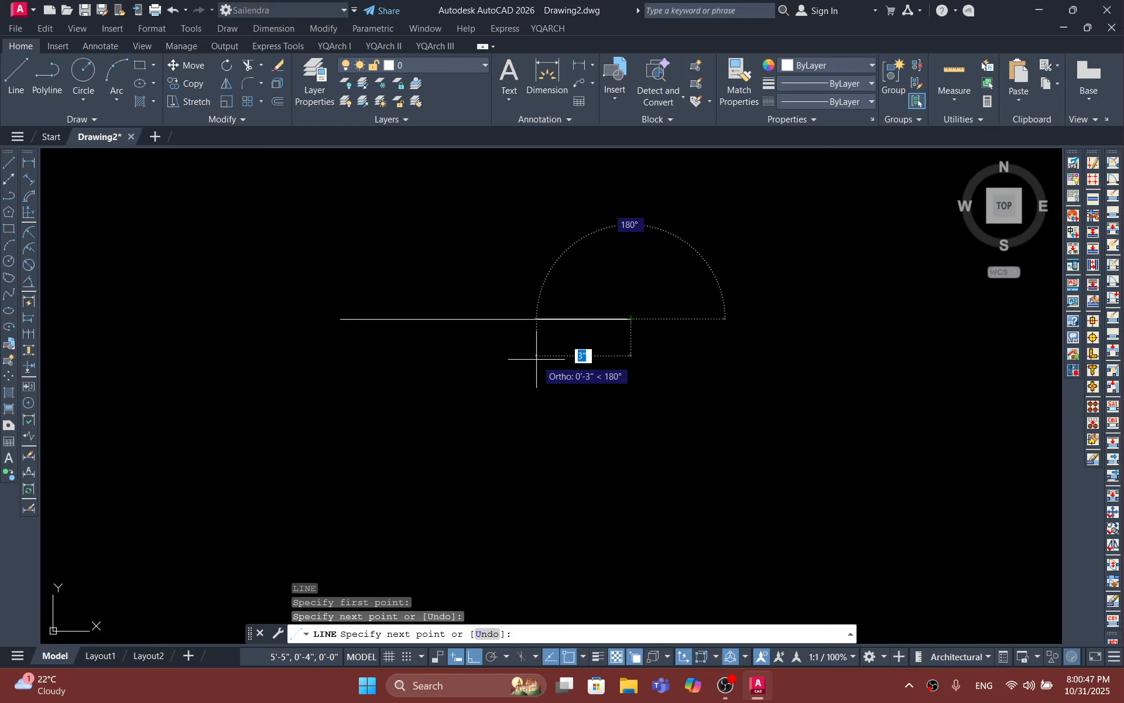
key("Escape")
Step: Select the horizontal line to inspect its endpoint and midpoint grips, then clear the selection
scroll(545, 350, "up", 9)
middle_click_drag(412, 305, 497, 497)
scroll(542, 480, "down", 11)
scroll(543, 466, "up", 4)
left_click(527, 469)
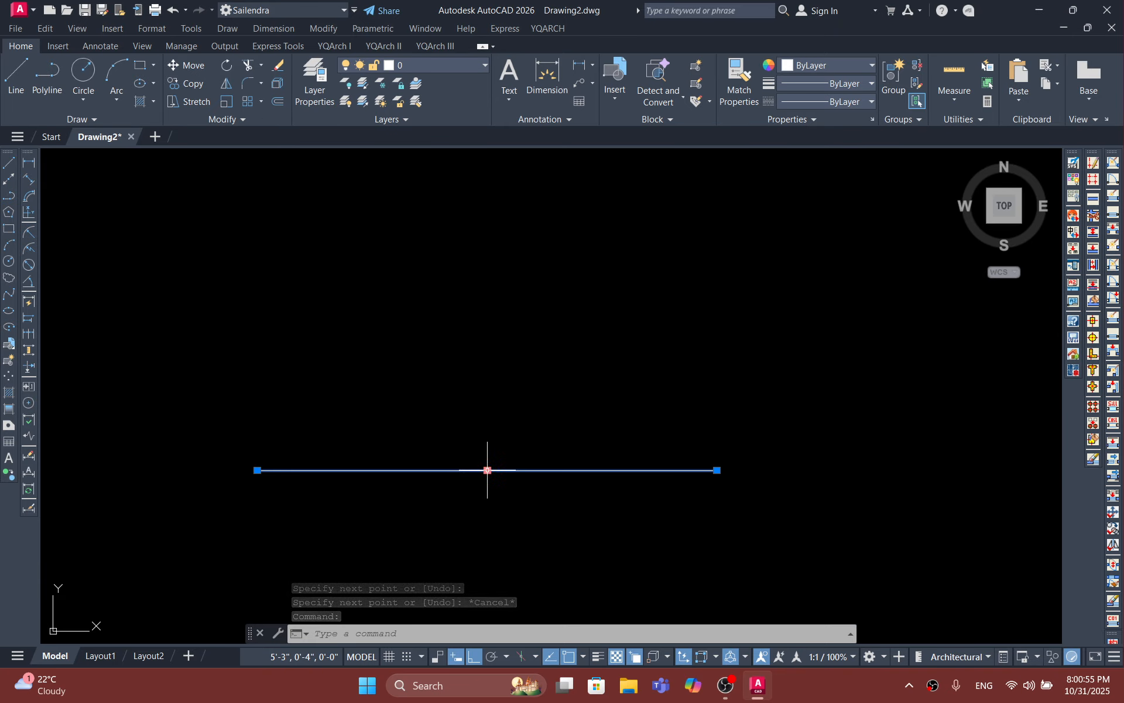
type("ol")
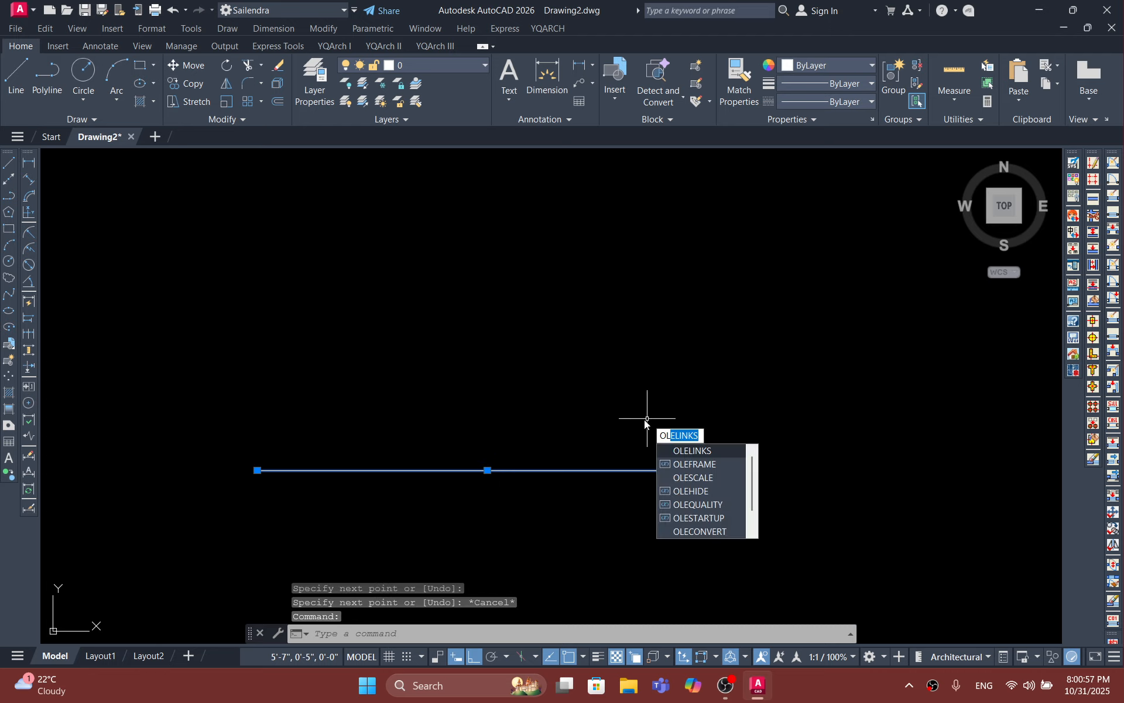
key("Escape")
Step: Draw a short vertical line upward from the midpoint of the horizontal line
type("l")
key("Return")
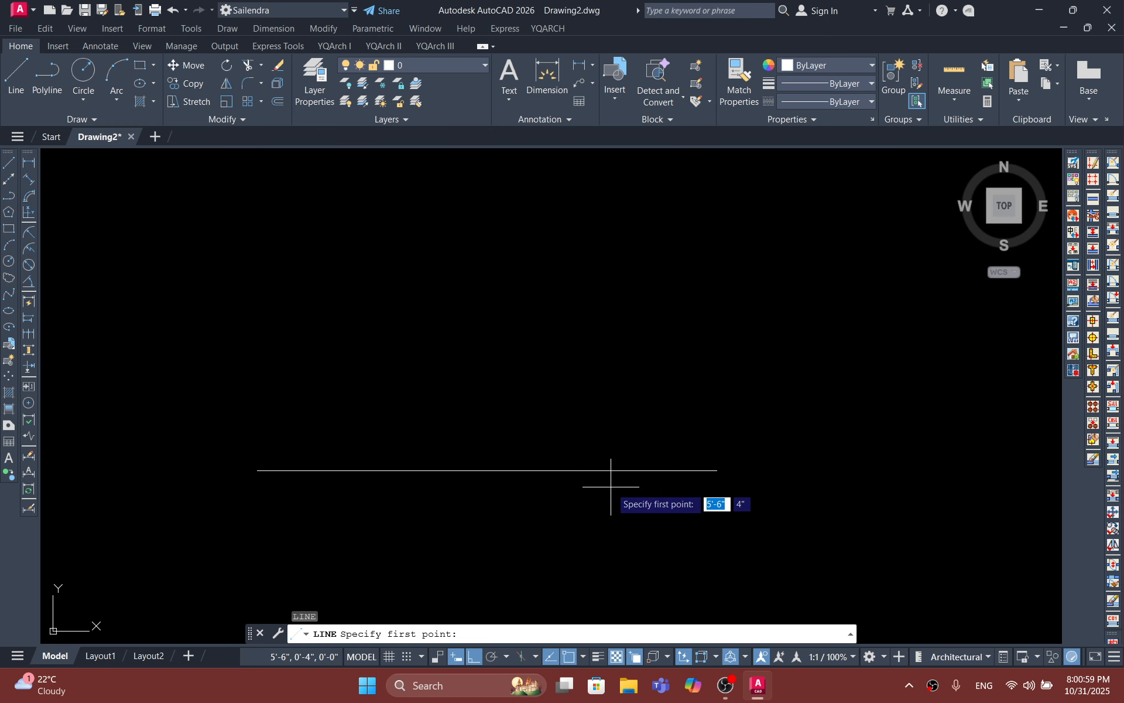
scroll(490, 463, "up", 2)
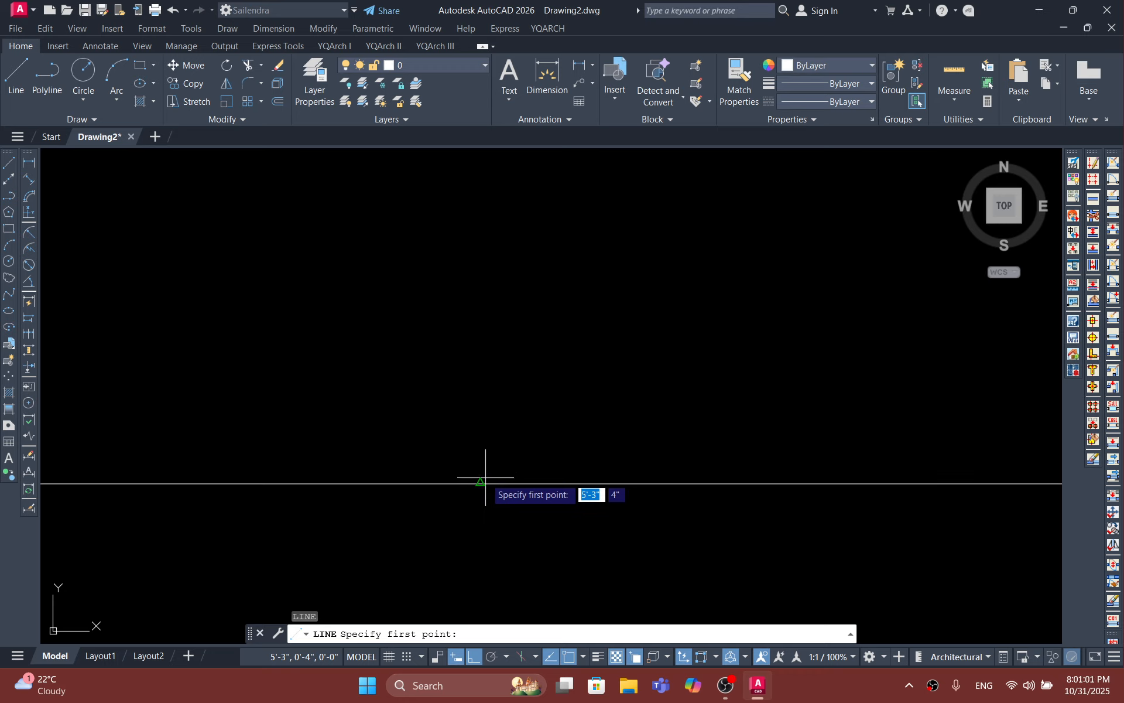
left_click(481, 482)
left_click(480, 267)
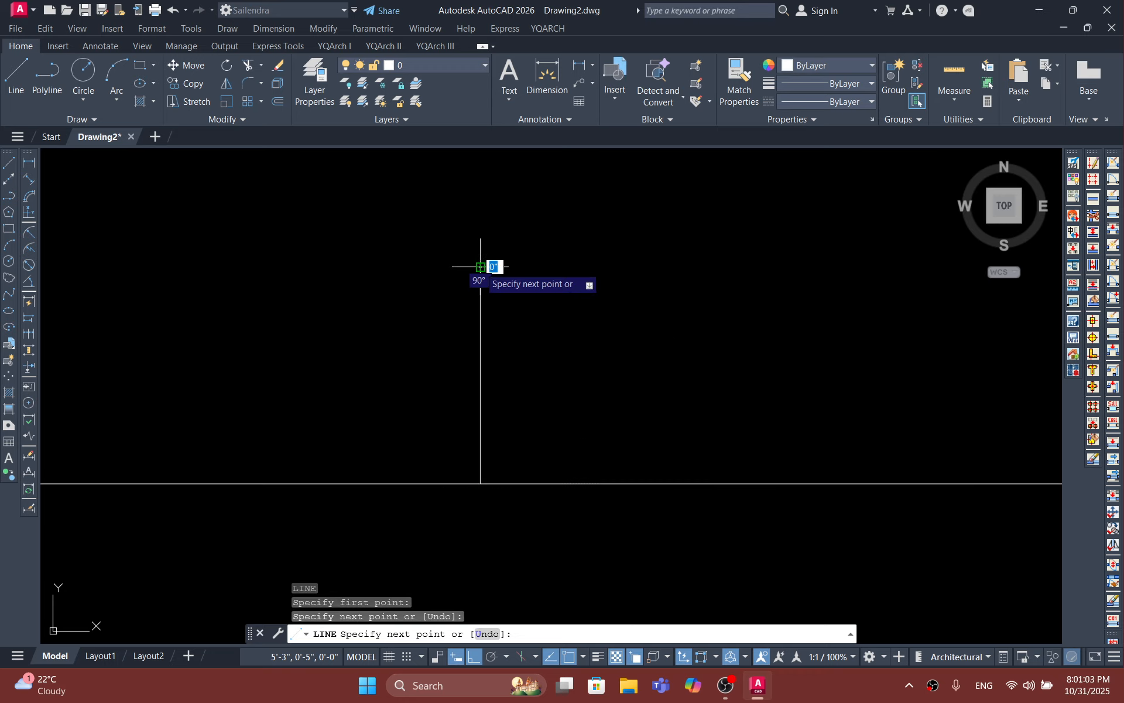
key("Return")
Step: Erase both the horizontal line and the vertical line from the drawing
scroll(519, 351, "down", 3)
middle_click_drag(542, 410, 601, 444)
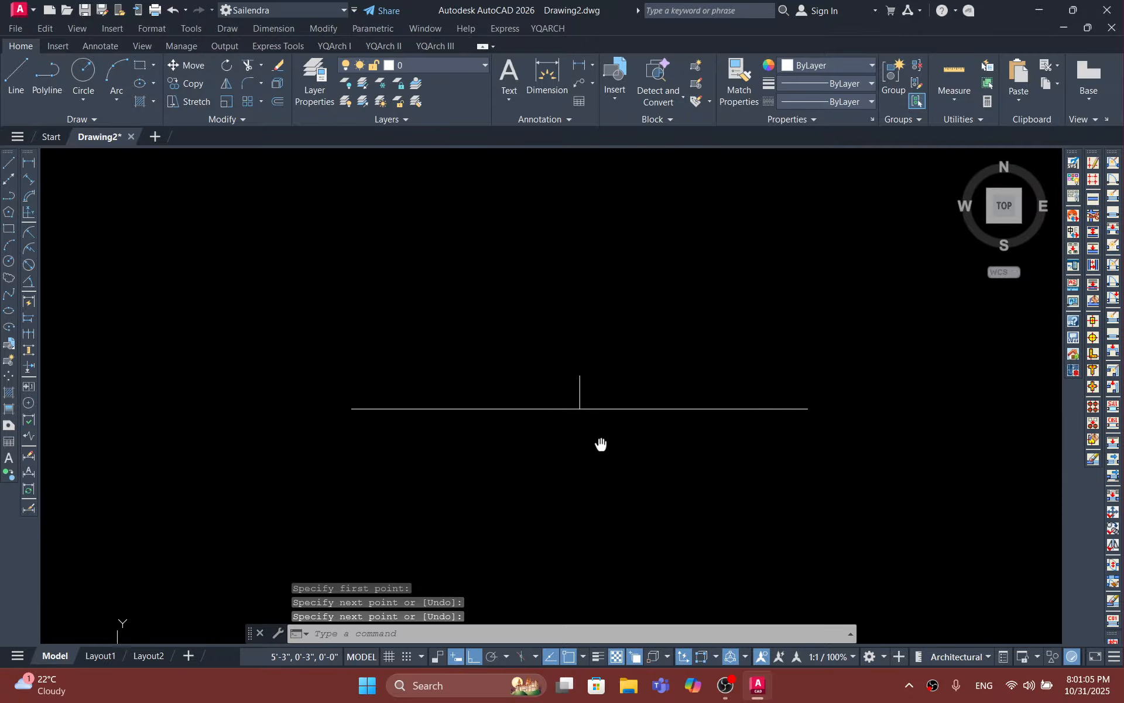
scroll(612, 426, "down", 3)
left_click(707, 468)
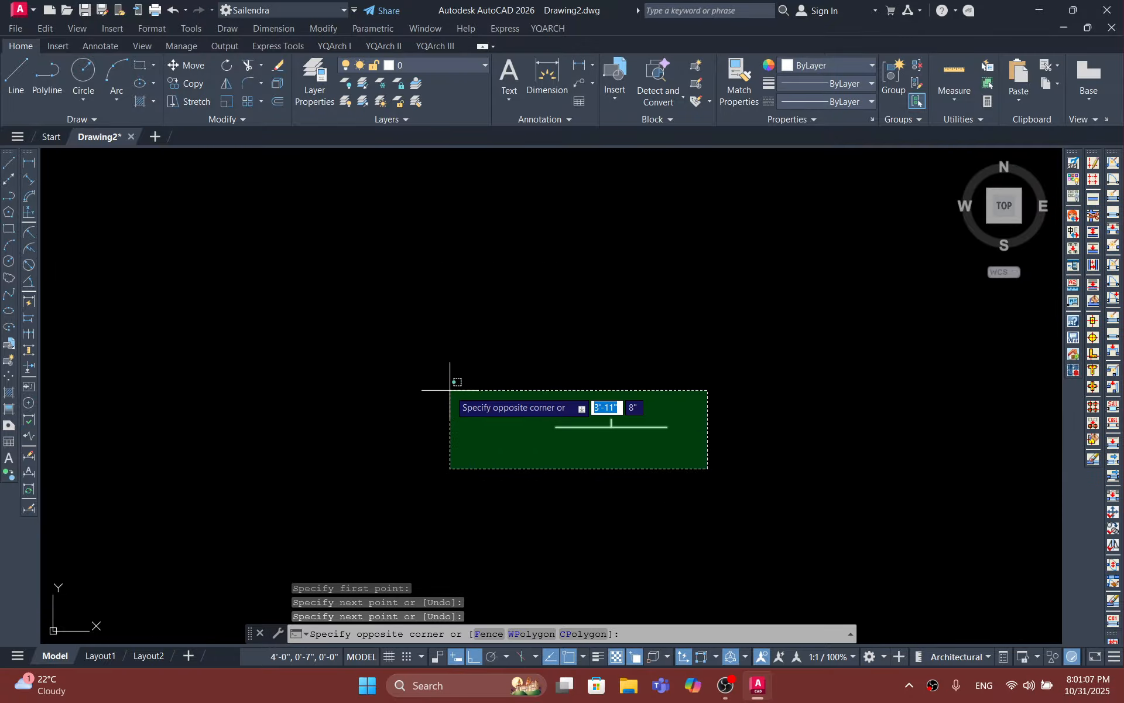
left_click(450, 390)
key("Delete")
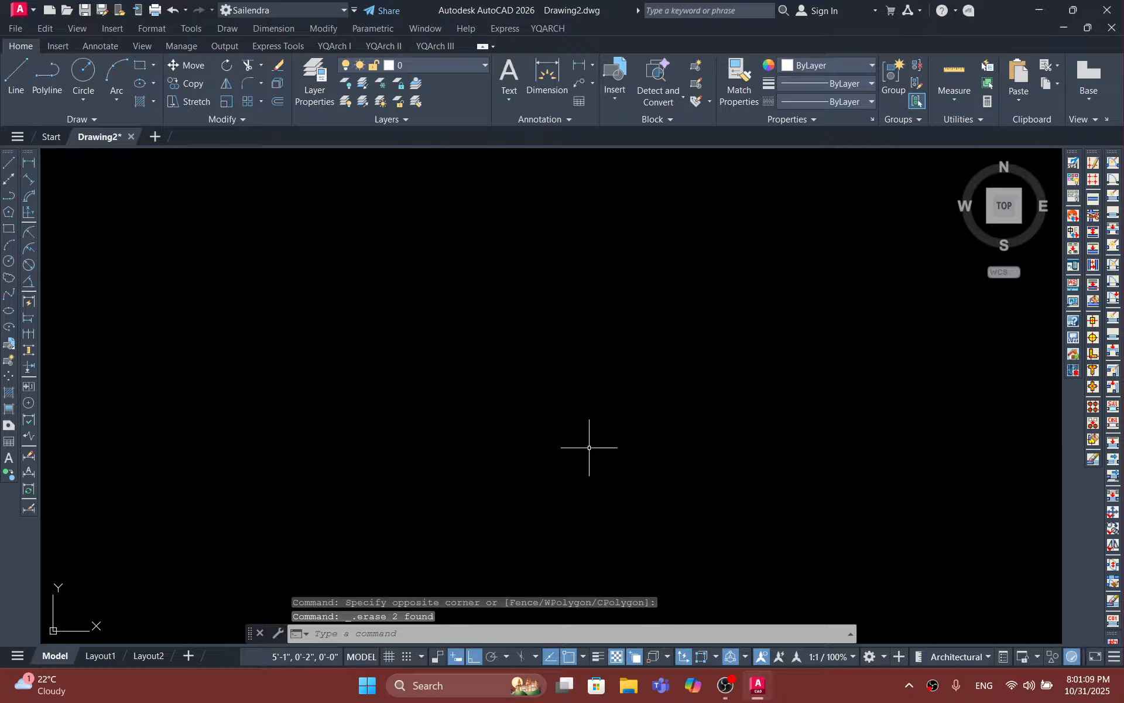
Step: Open the Options dialog at its display settings and keep the Dark color theme
scroll(586, 448, "down", 2)
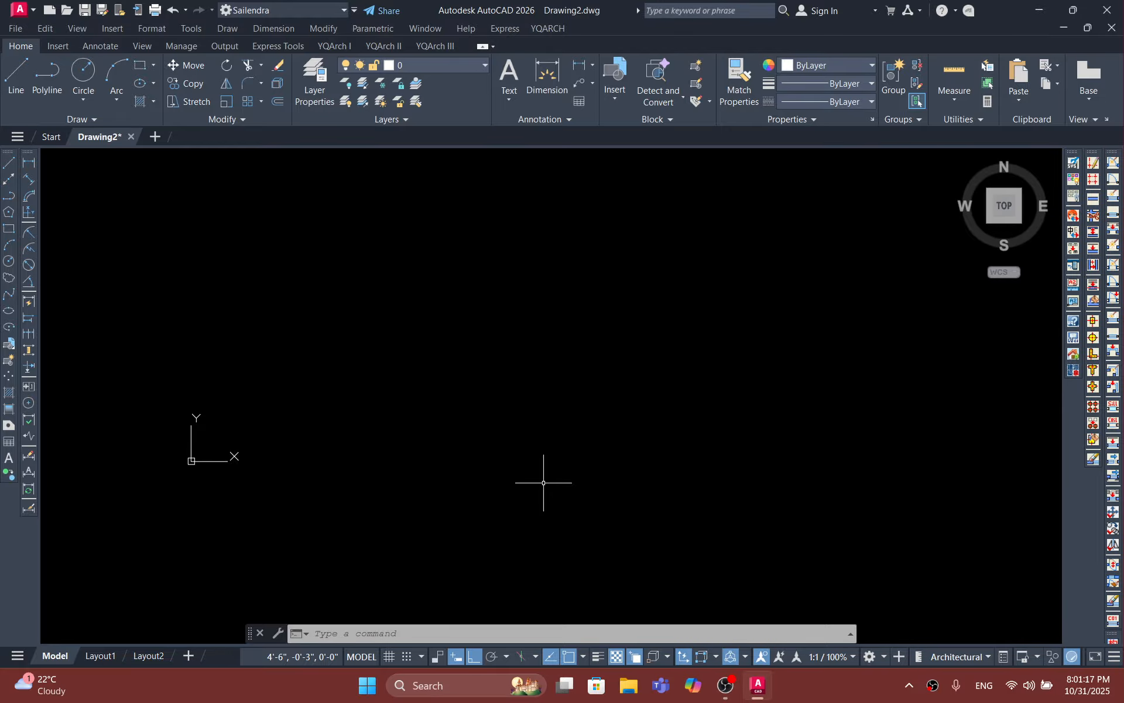
type("op")
key("Return")
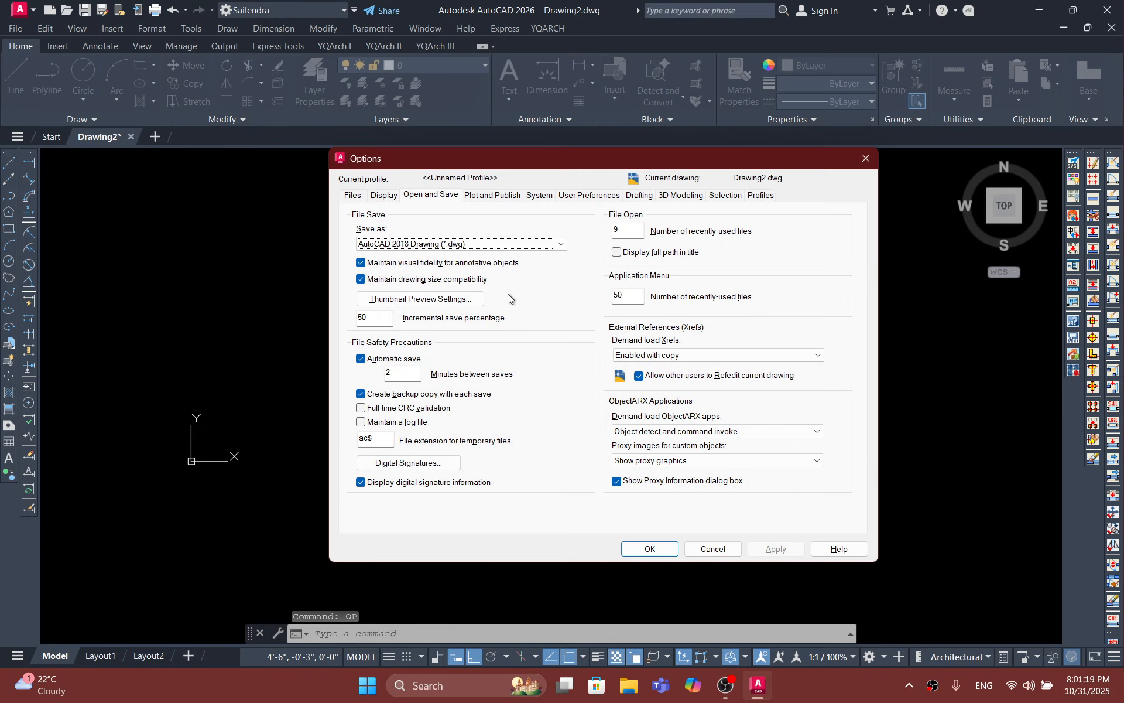
left_click(385, 197)
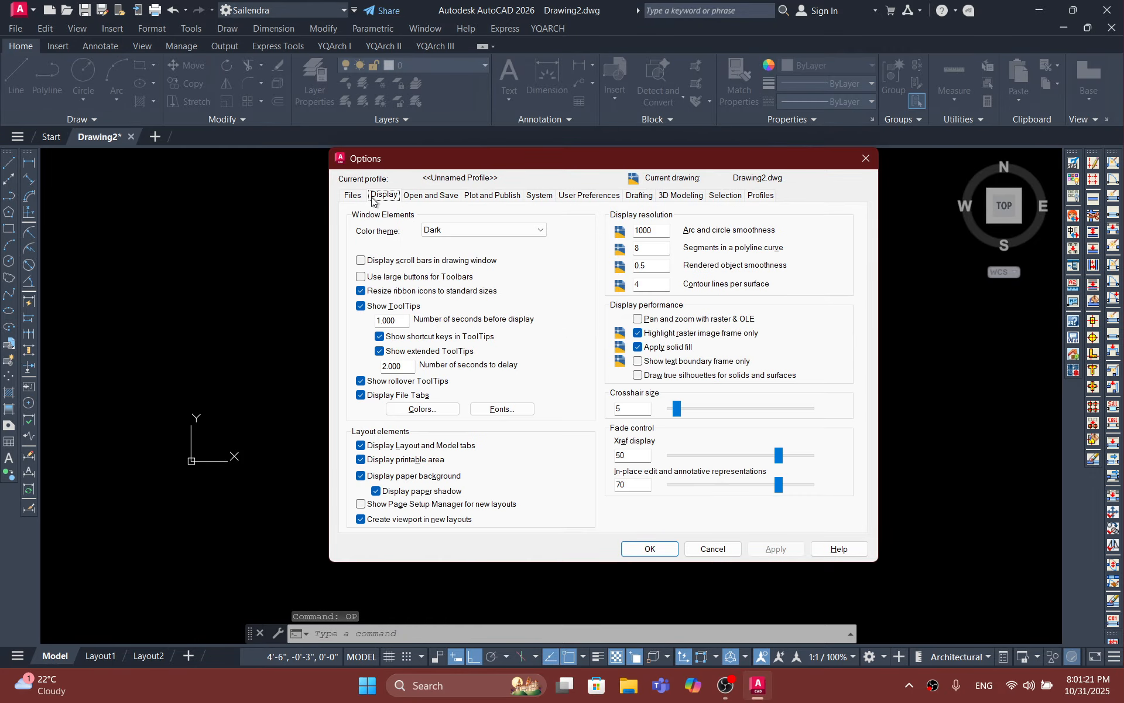
left_click(461, 228)
left_click(460, 229)
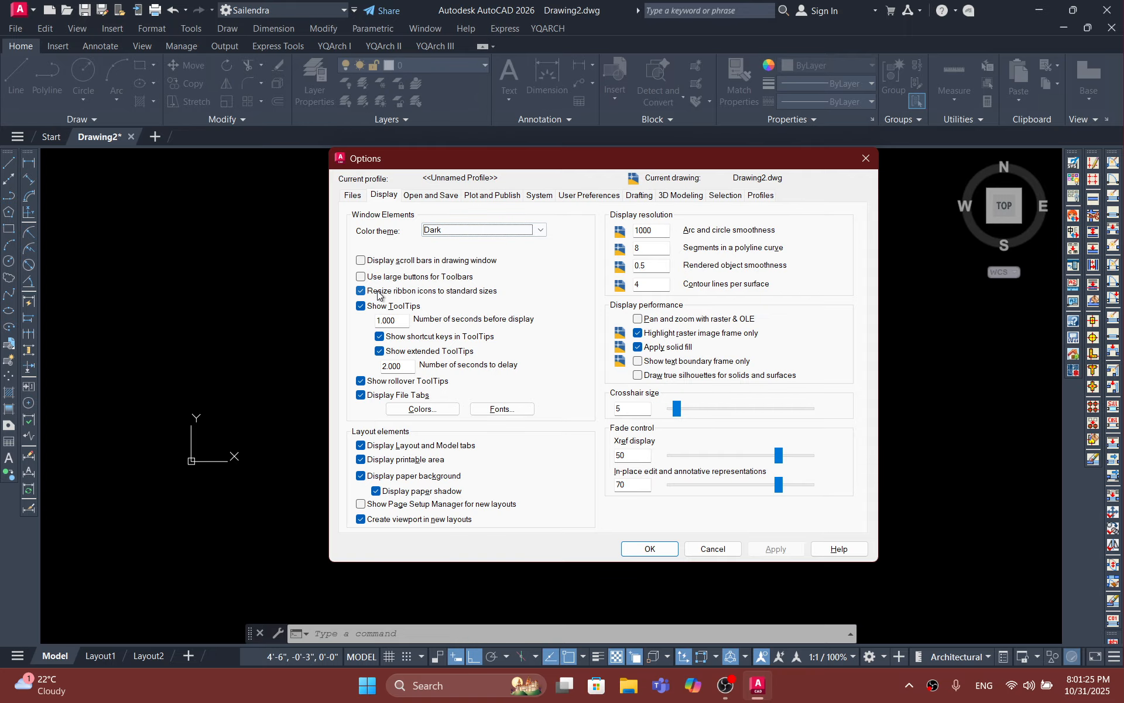
Step: Set the uniform background color of the 2D model space to Red and apply it
left_click(422, 409)
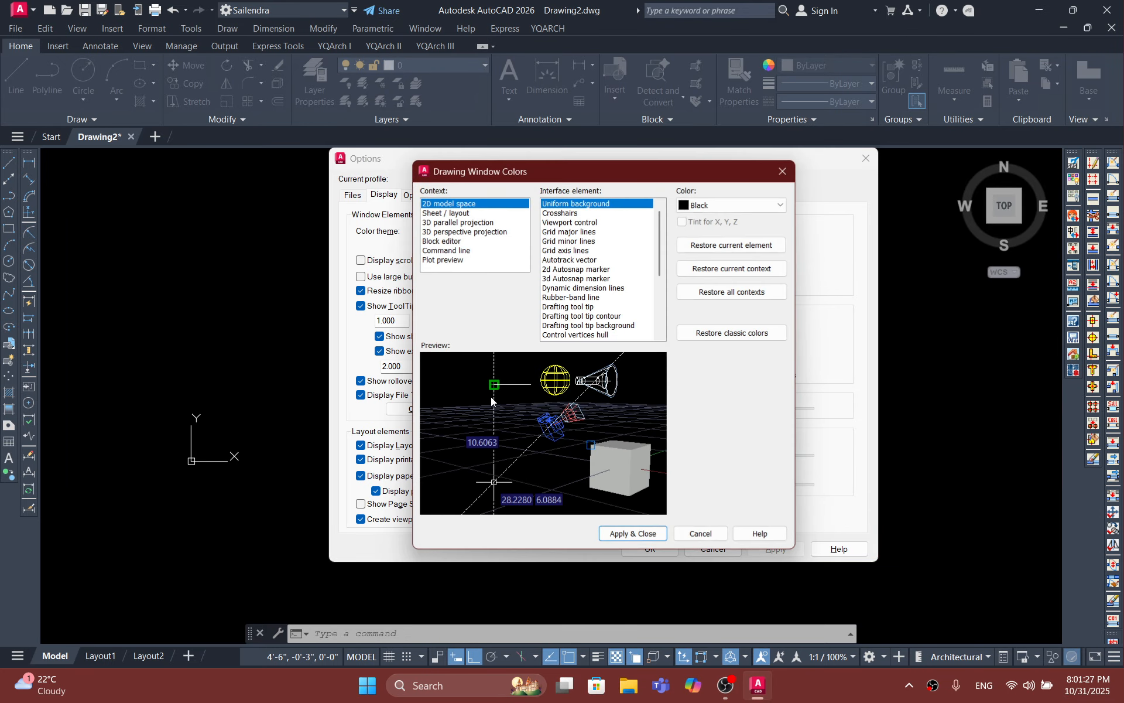
left_click(687, 208)
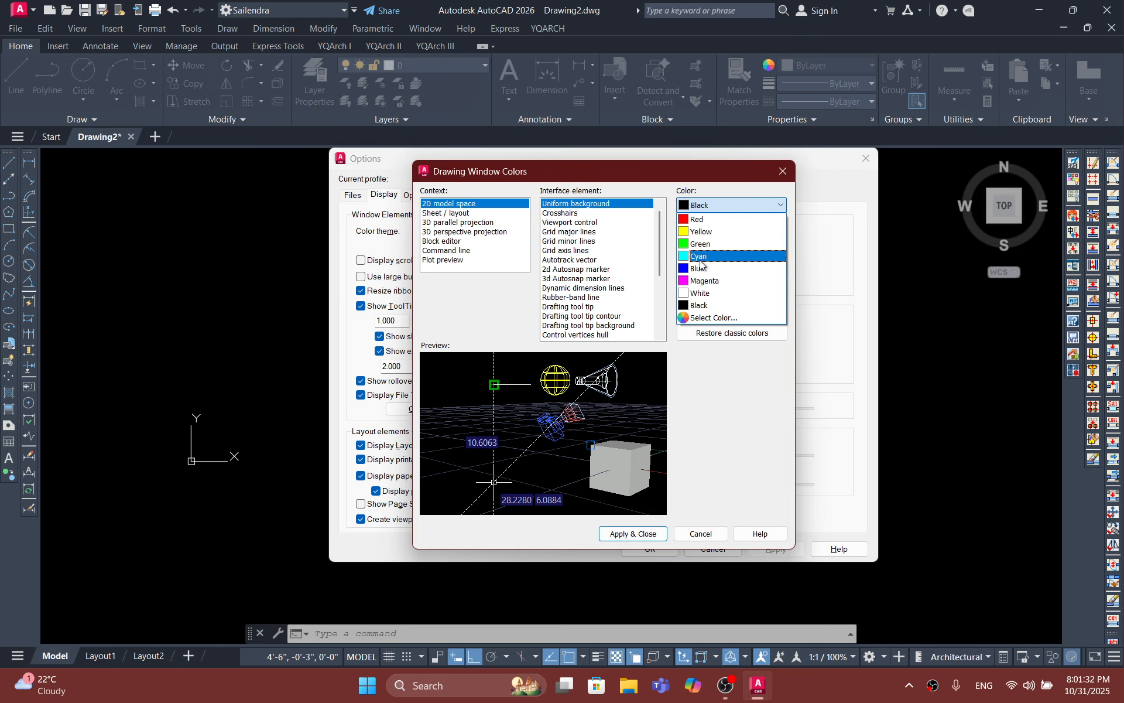
left_click(705, 219)
left_click(632, 533)
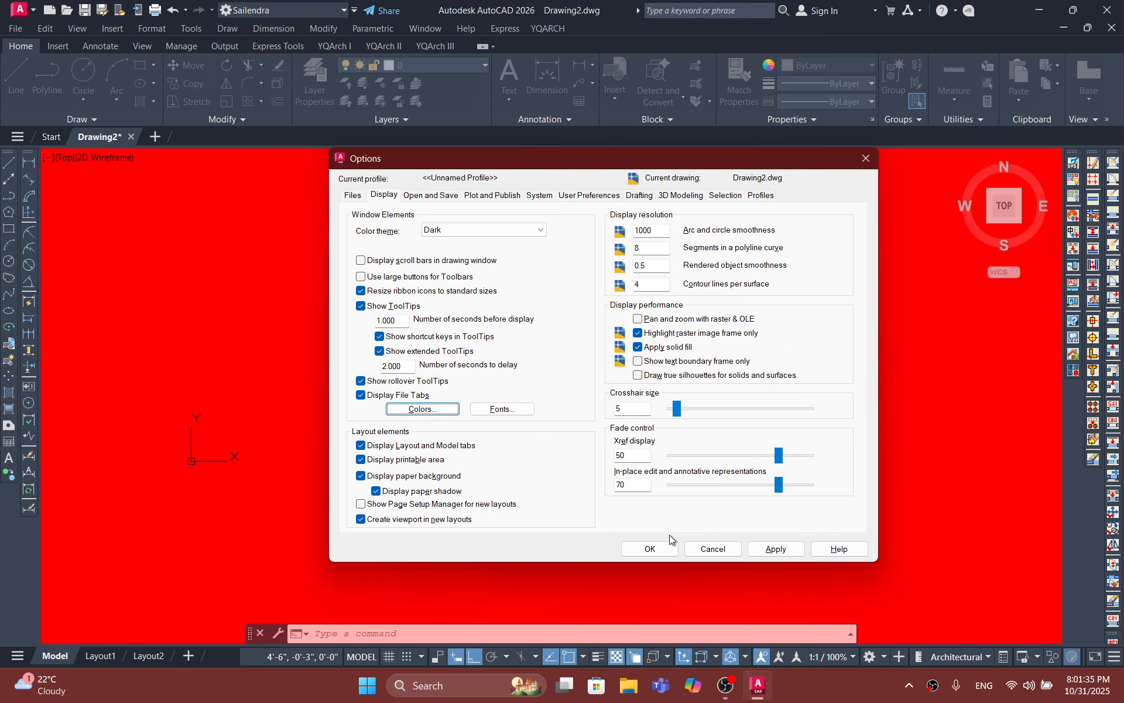
Step: Change the 2D model space's uniform background color back to Black and apply it
left_click_drag(789, 159, 792, 133)
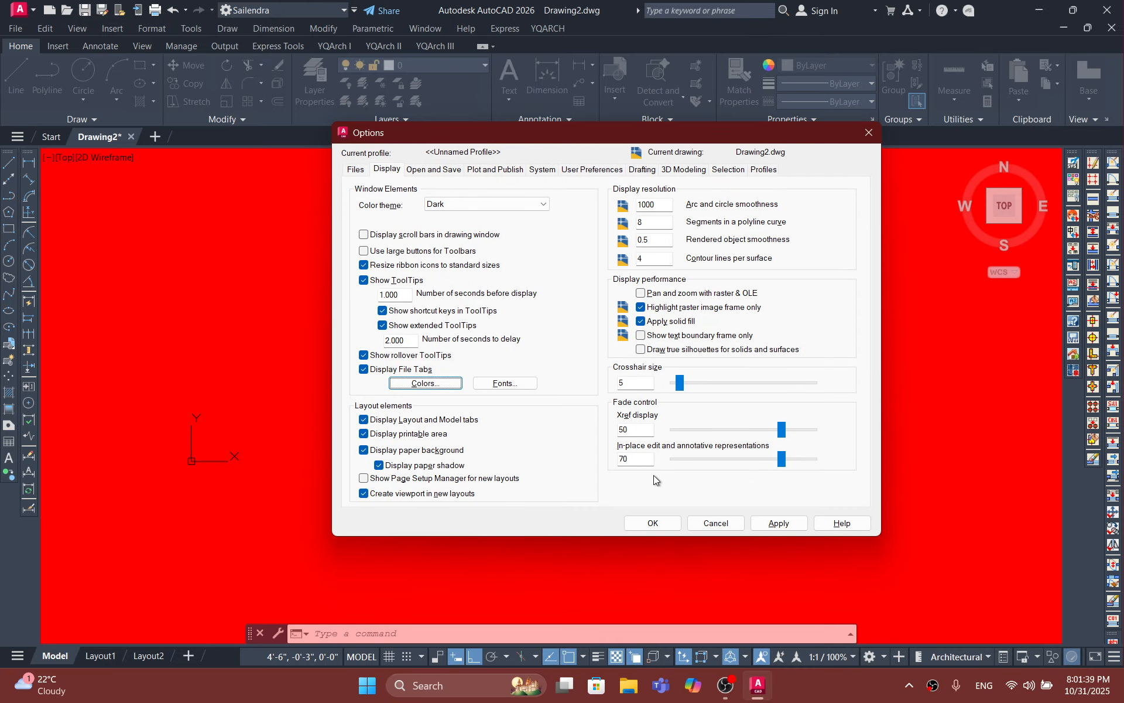
left_click(425, 383)
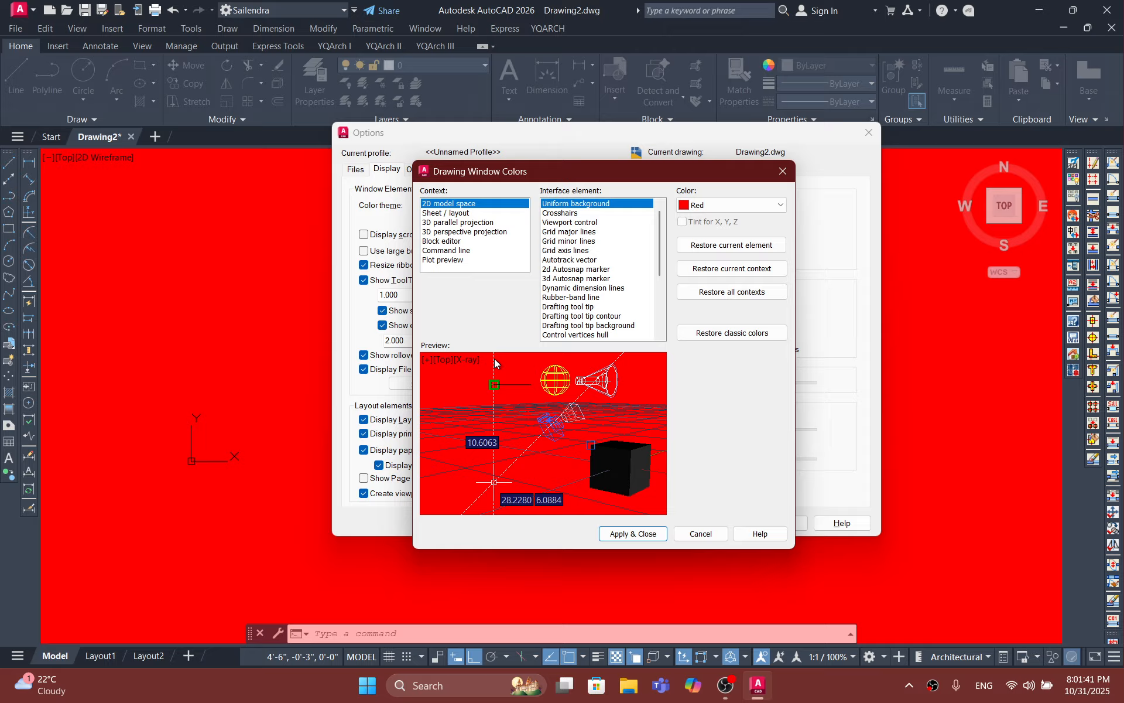
left_click(710, 206)
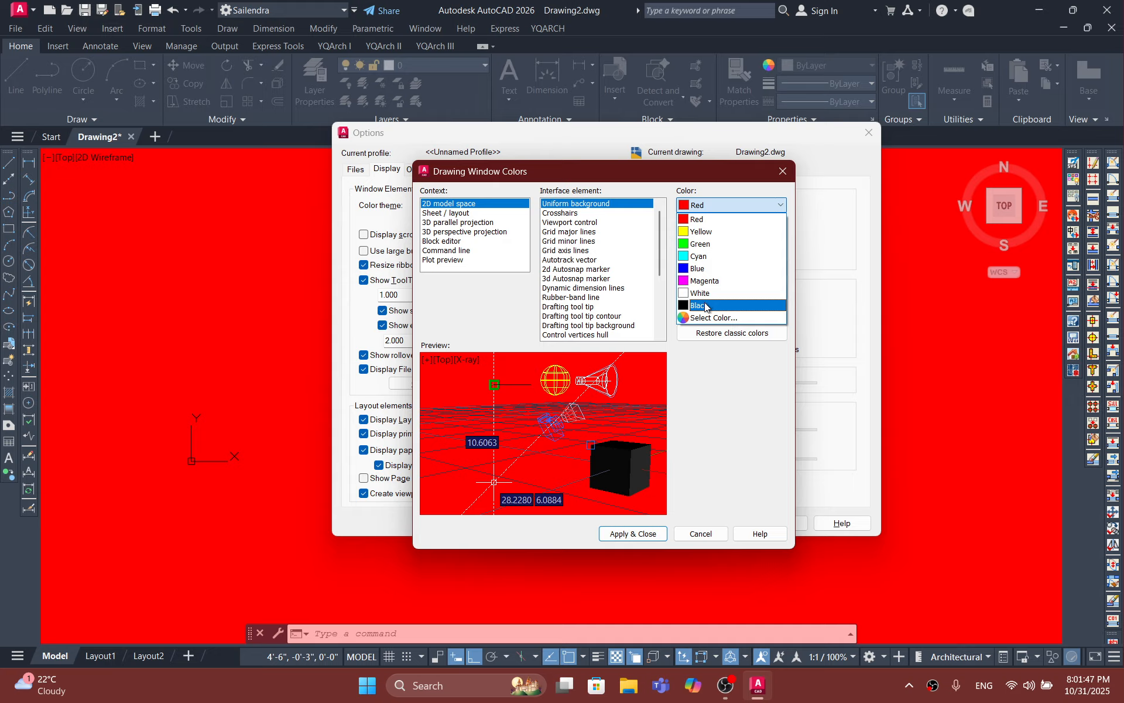
left_click(705, 305)
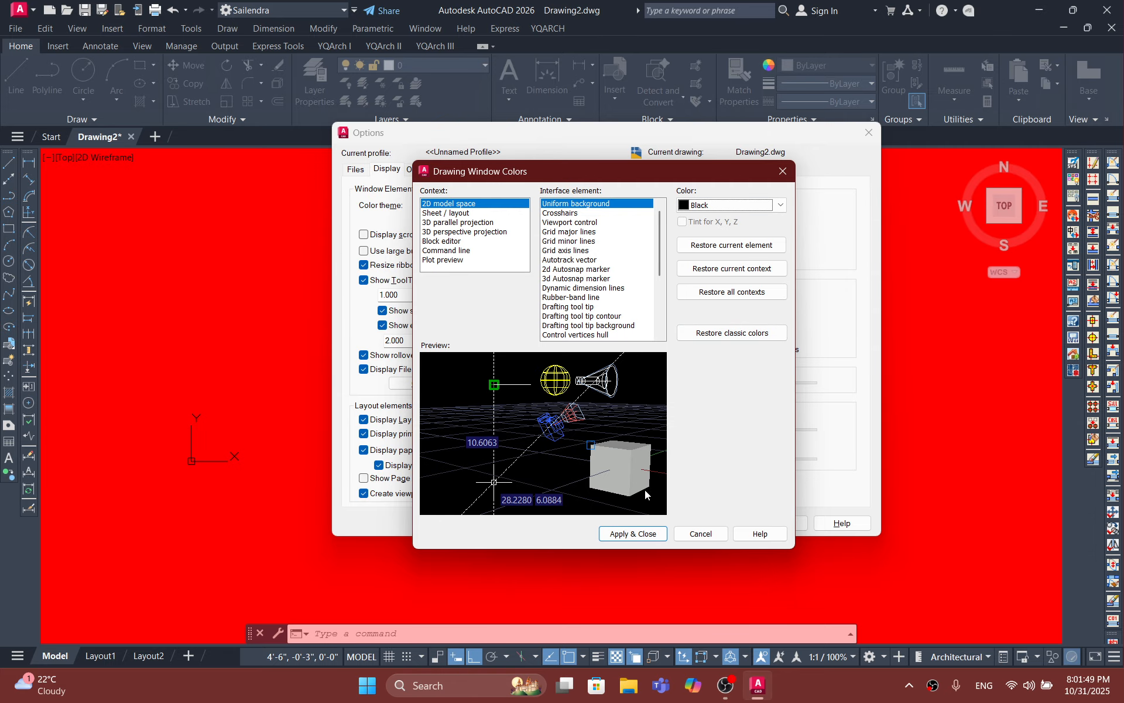
left_click(644, 533)
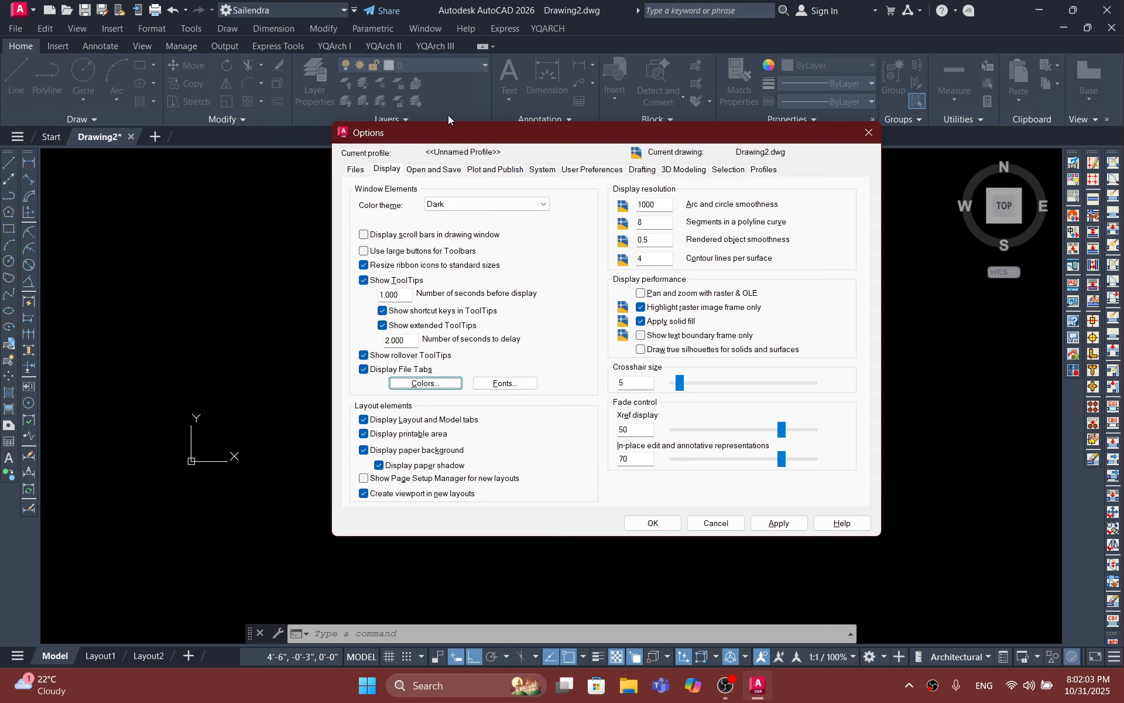
Step: Slightly enlarge the AutoSnap marker size and the aperture size in the drafting options
left_click(413, 169)
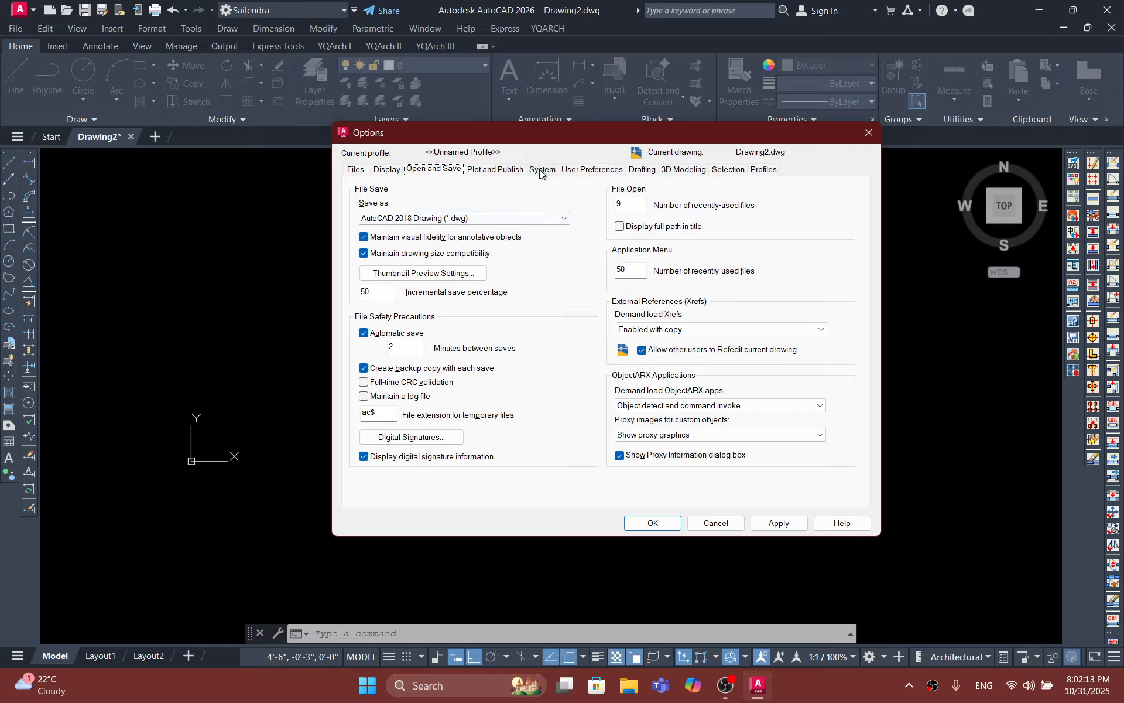
left_click(643, 170)
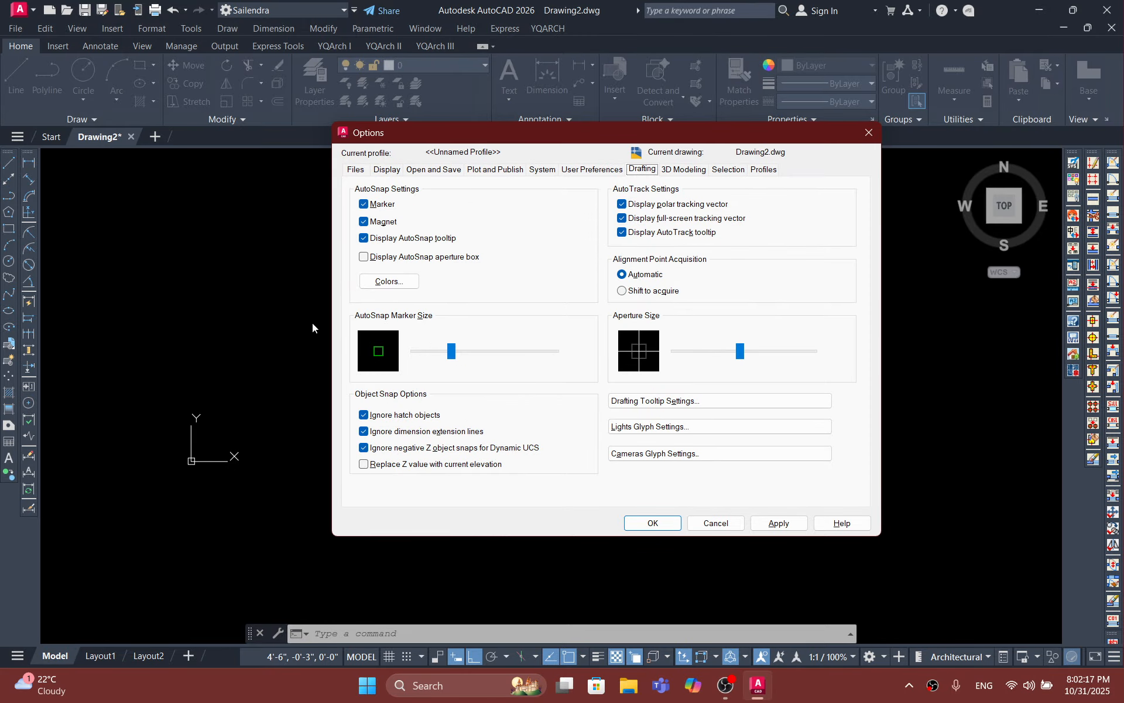
left_click_drag(454, 354, 473, 350)
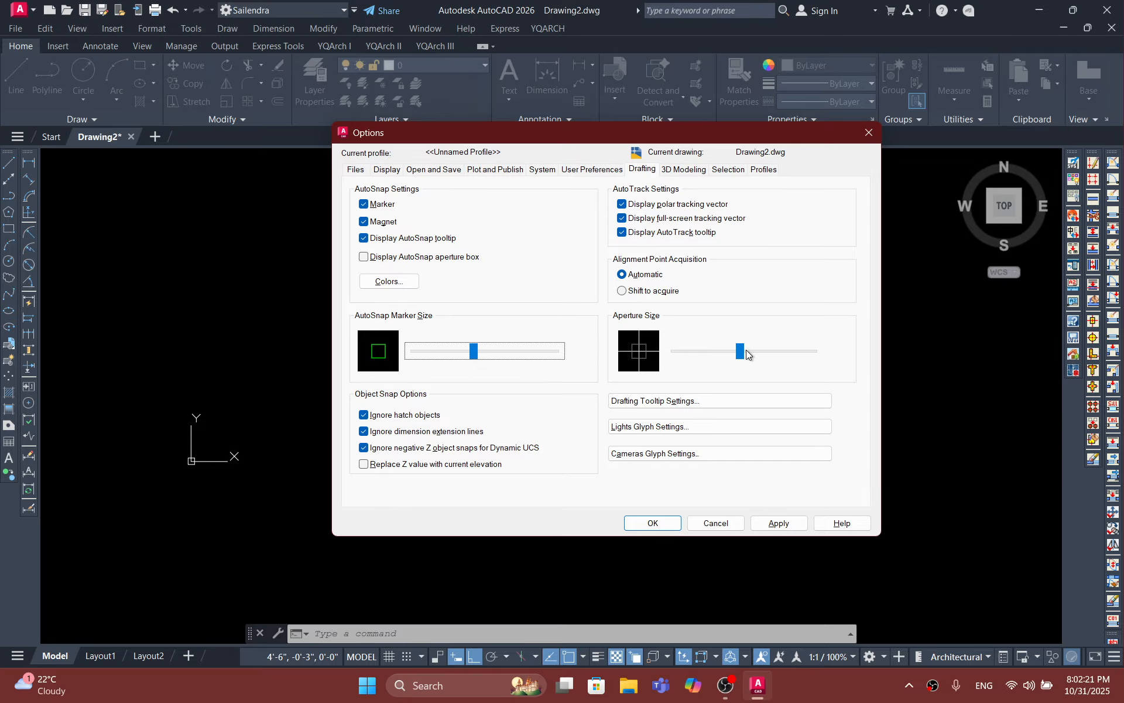
left_click_drag(744, 350, 764, 350)
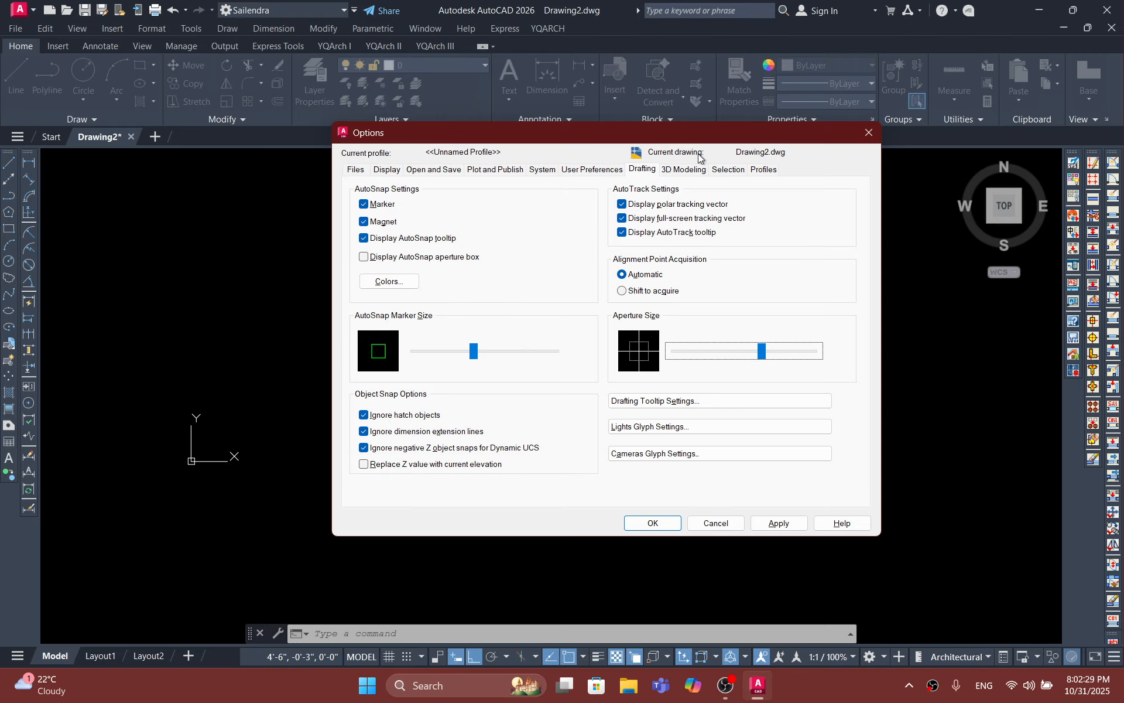
Step: Enlarge the pickbox and grip sizes in the selection options, then apply the changes and close Options
left_click(694, 171)
left_click(728, 170)
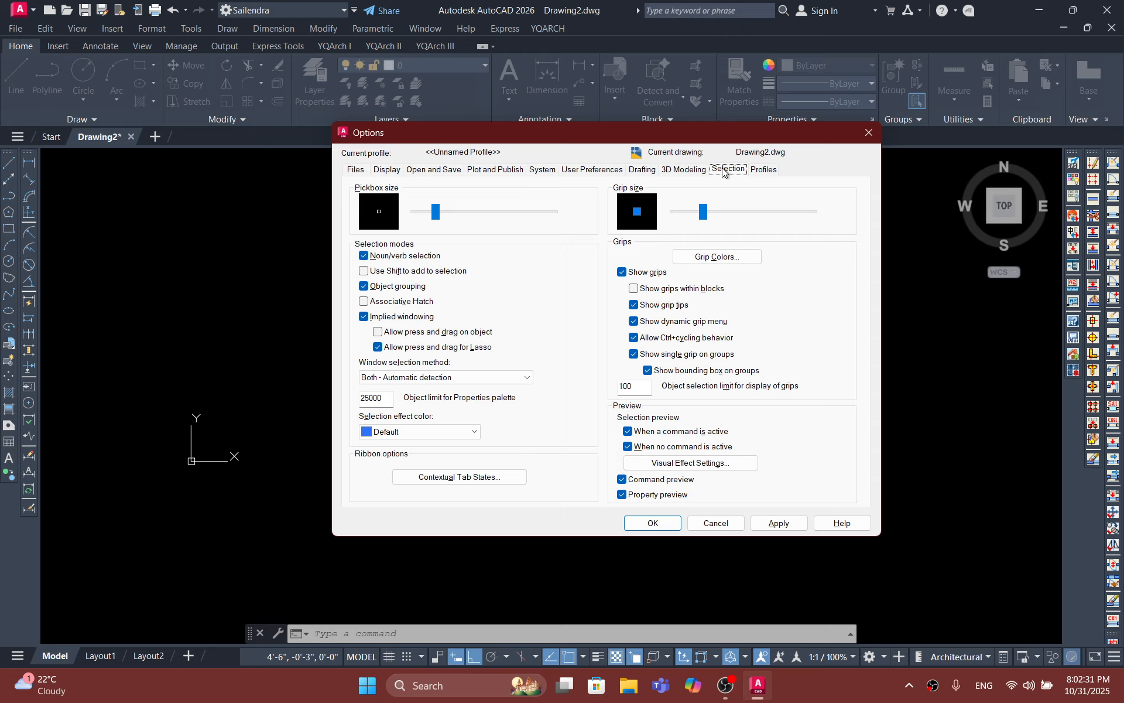
left_click_drag(439, 220, 452, 212)
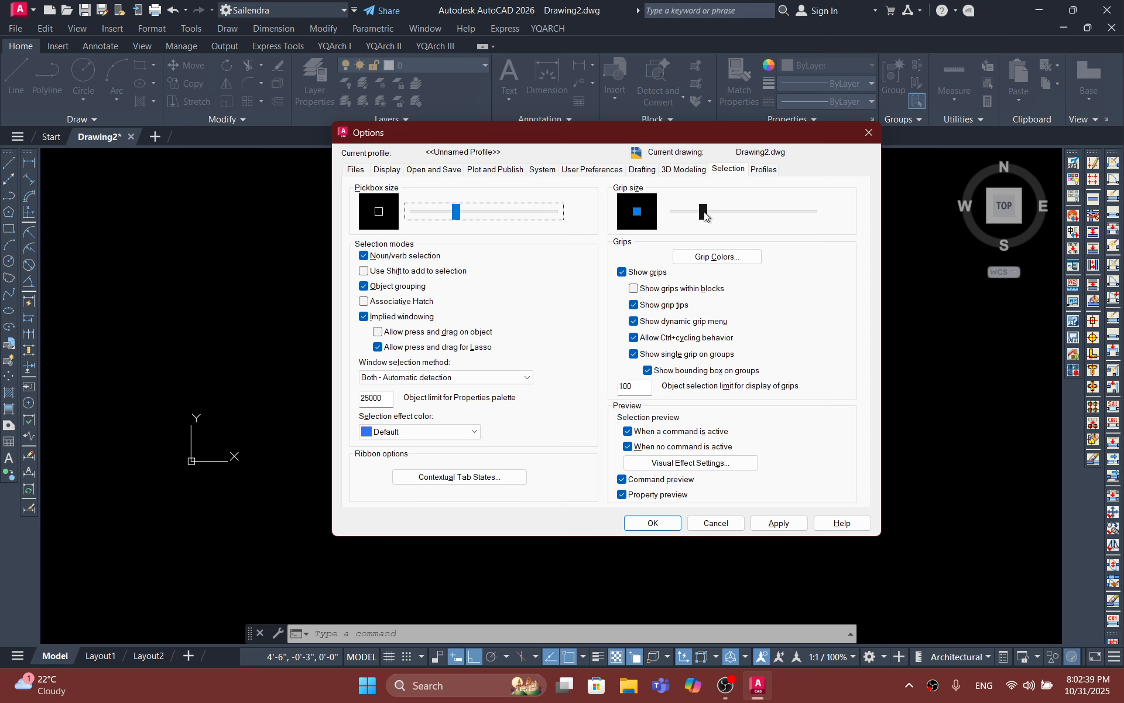
left_click_drag(703, 213, 716, 213)
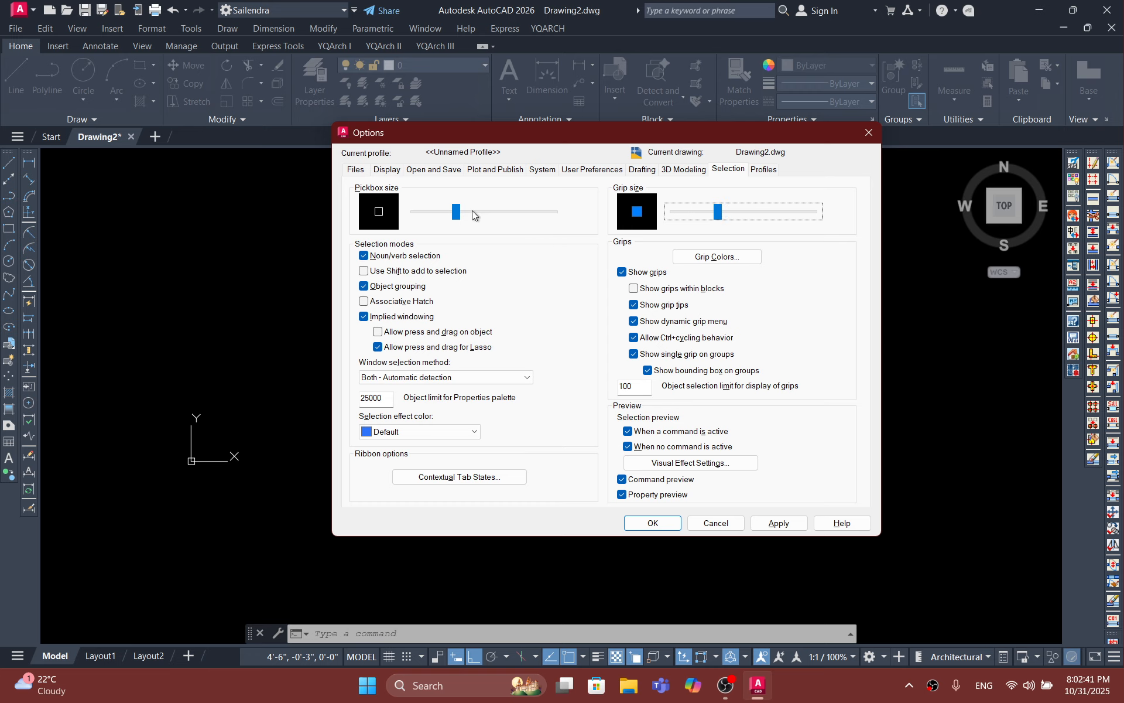
left_click_drag(471, 210, 470, 213)
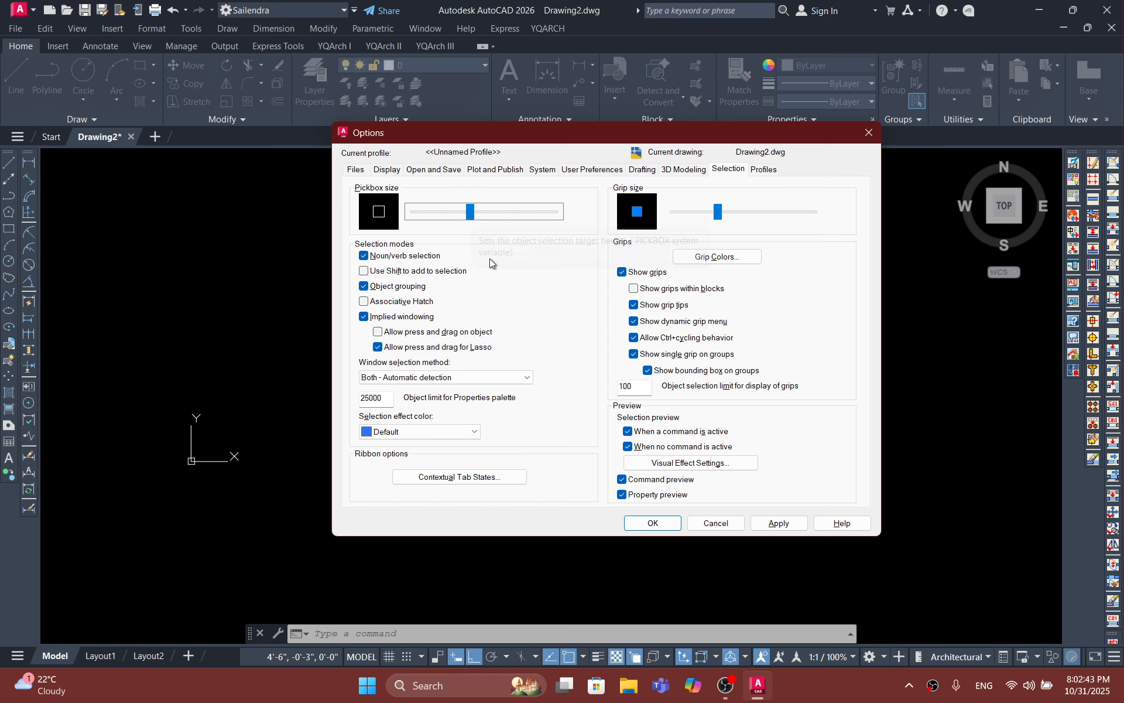
left_click(779, 523)
left_click(649, 523)
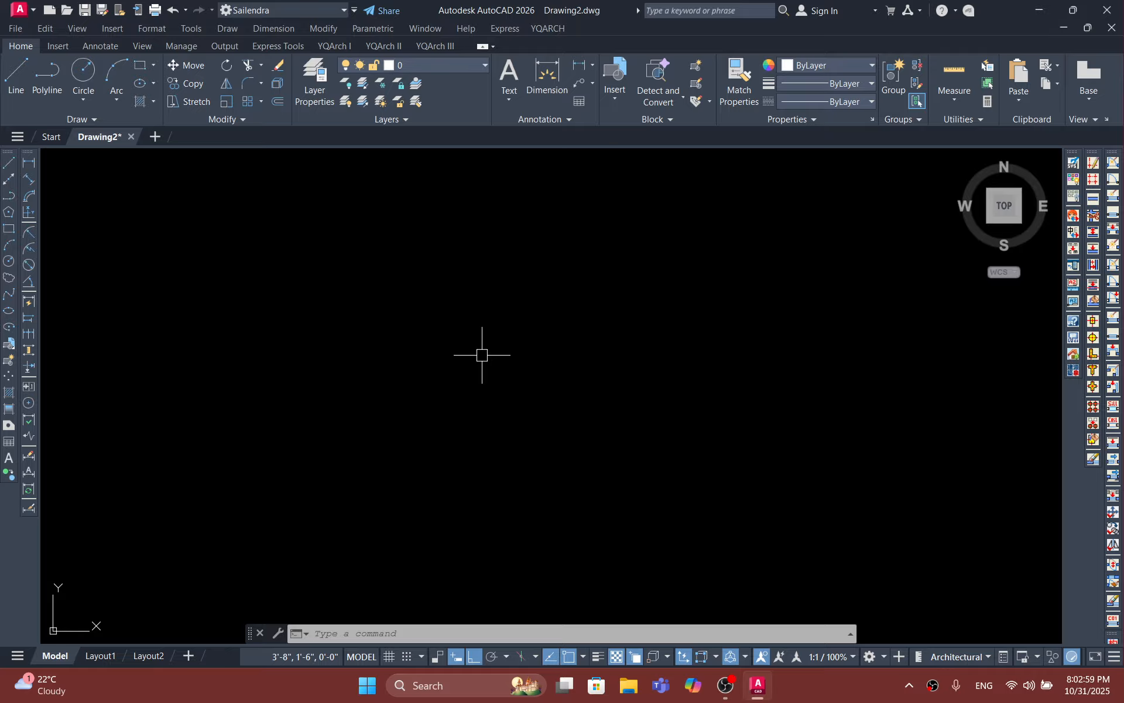
Step: Create a new dimension style named "ft in" based on Standard for all dimensions
scroll(482, 354, "down", 5)
scroll(482, 354, "up", 5)
type("D")
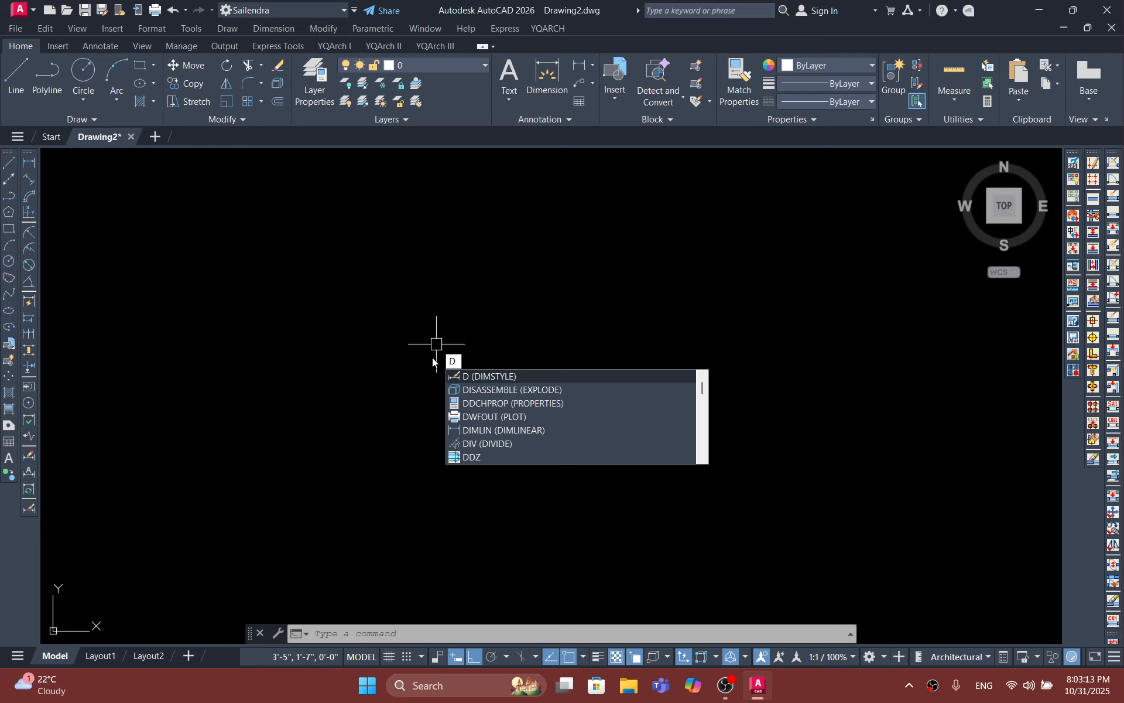
left_click(484, 378)
left_click(738, 303)
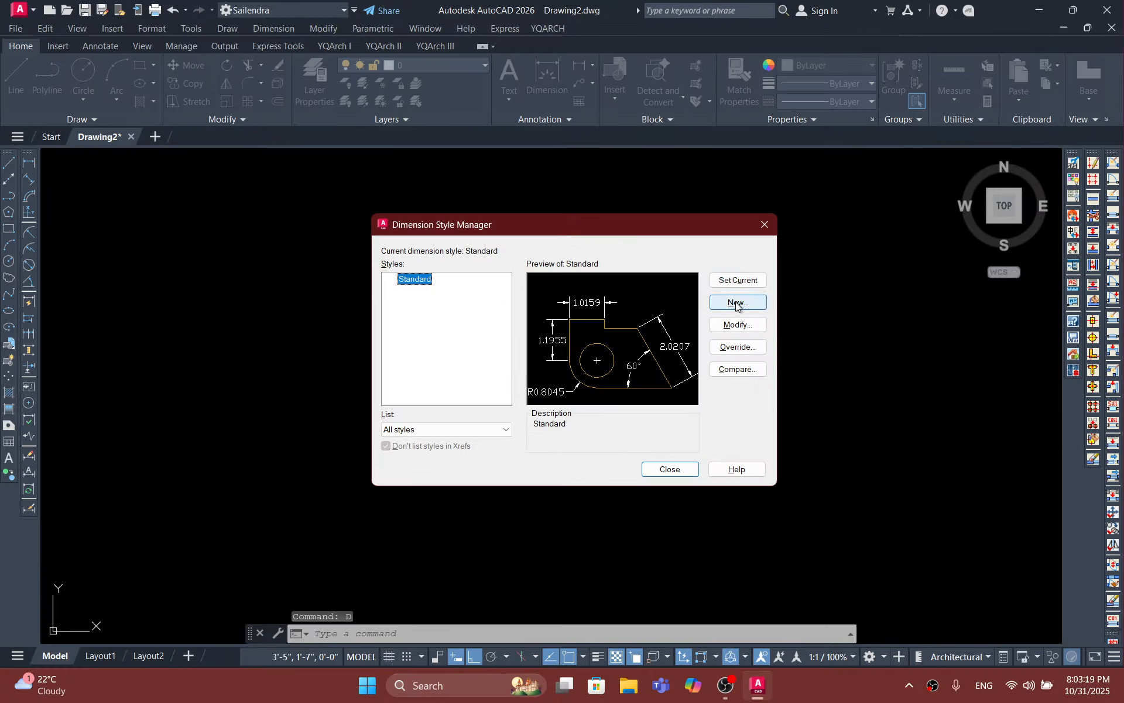
key("BackSpace")
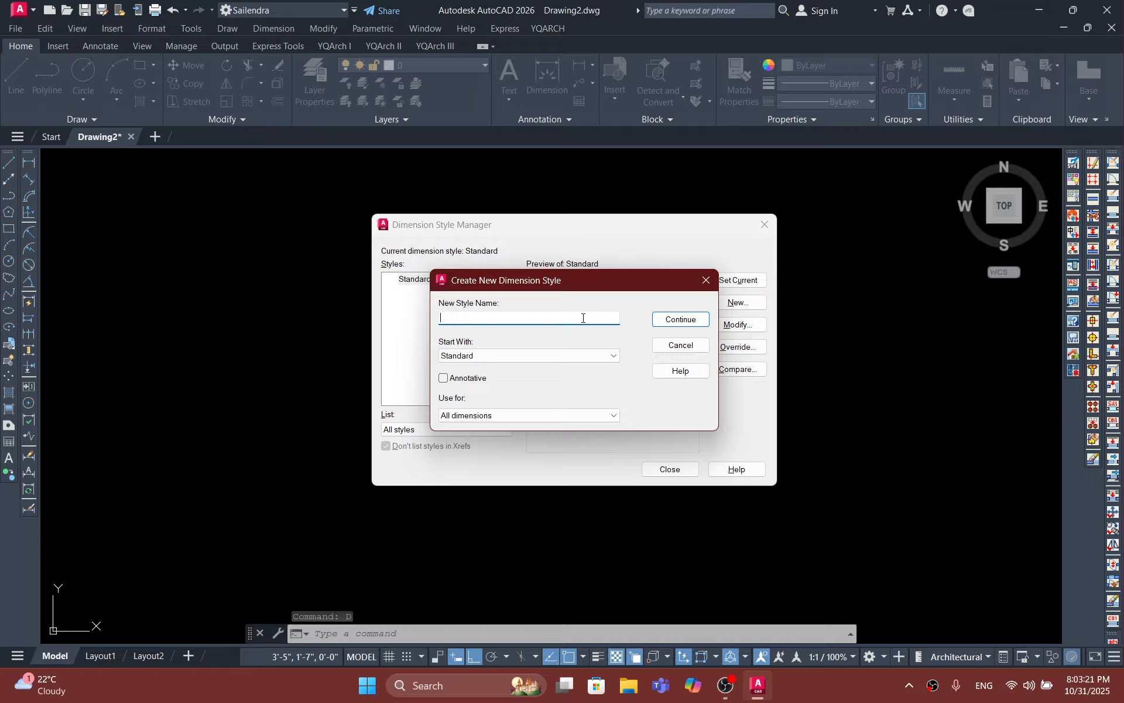
type("ft in")
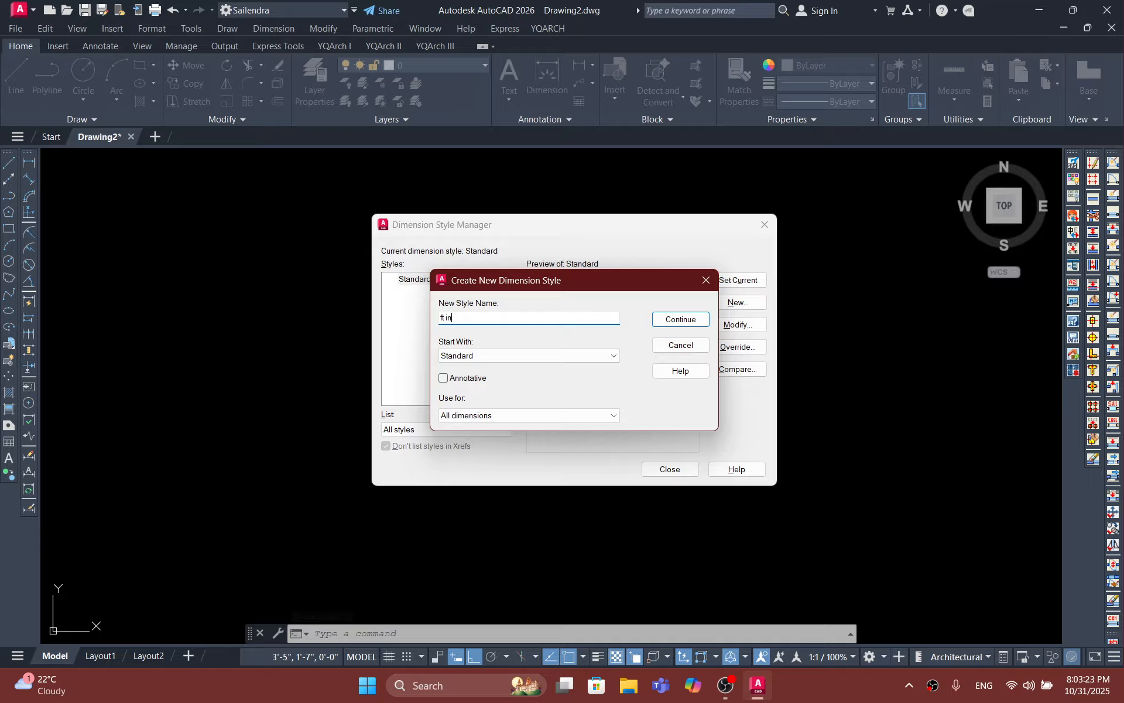
key("Return")
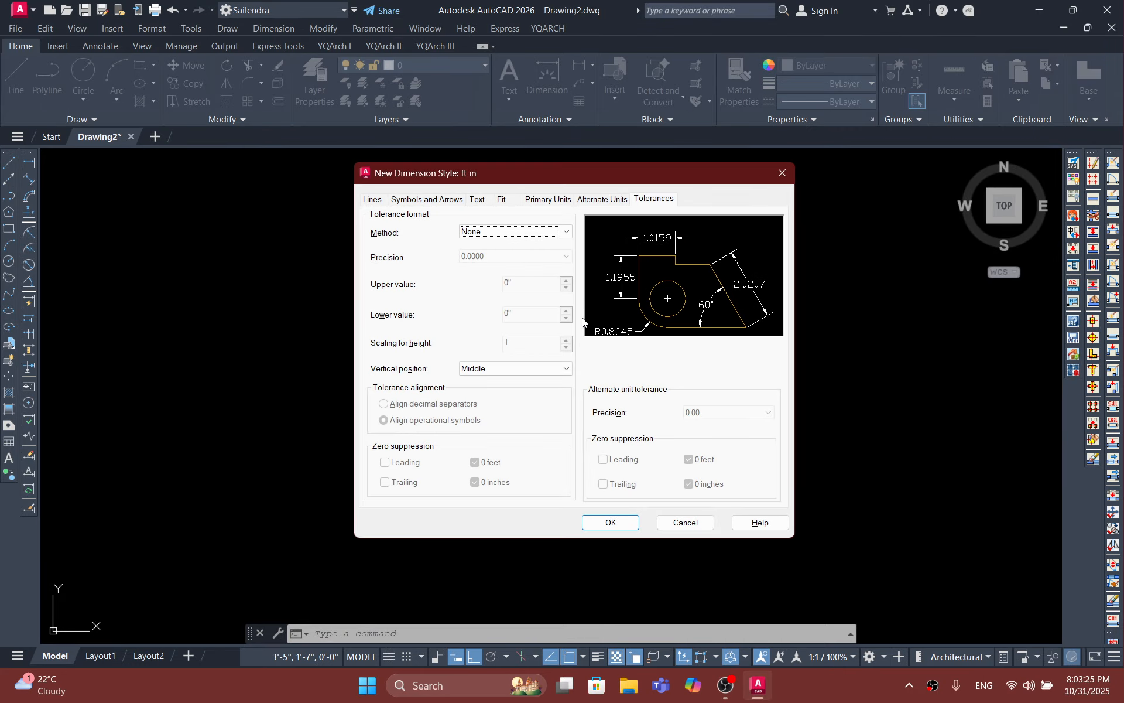
Step: Set the color, linetype and lineweight of the style's dimension lines to ByLayer
left_click(374, 201)
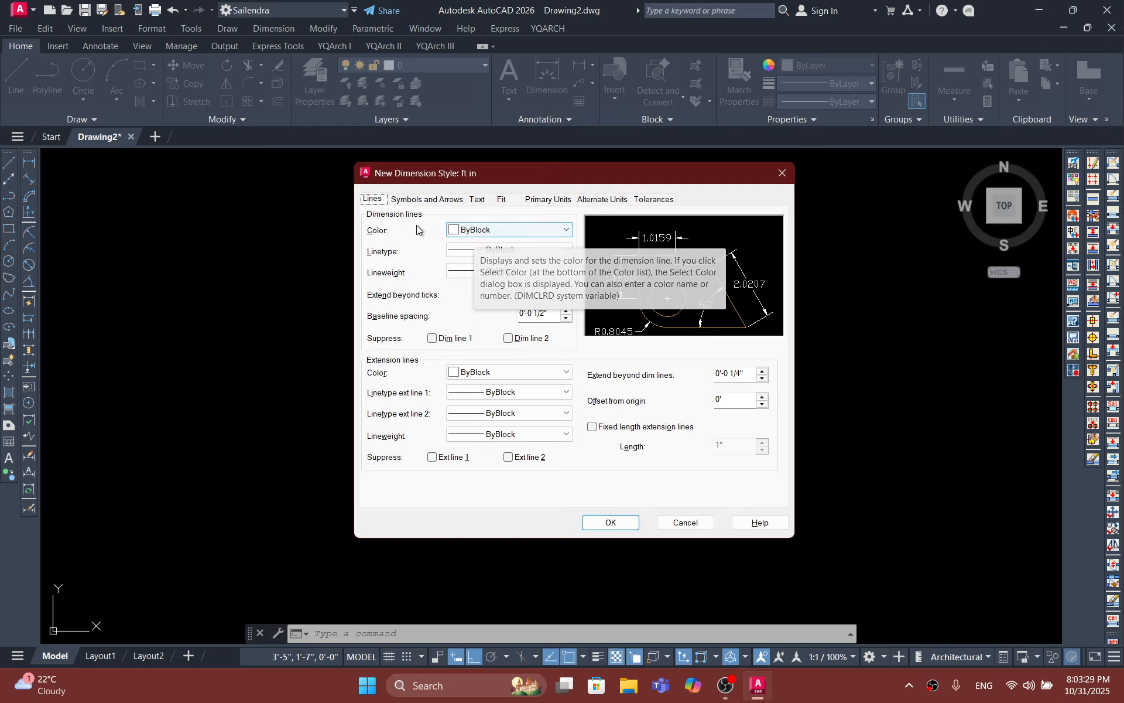
left_click(520, 231)
left_click(495, 233)
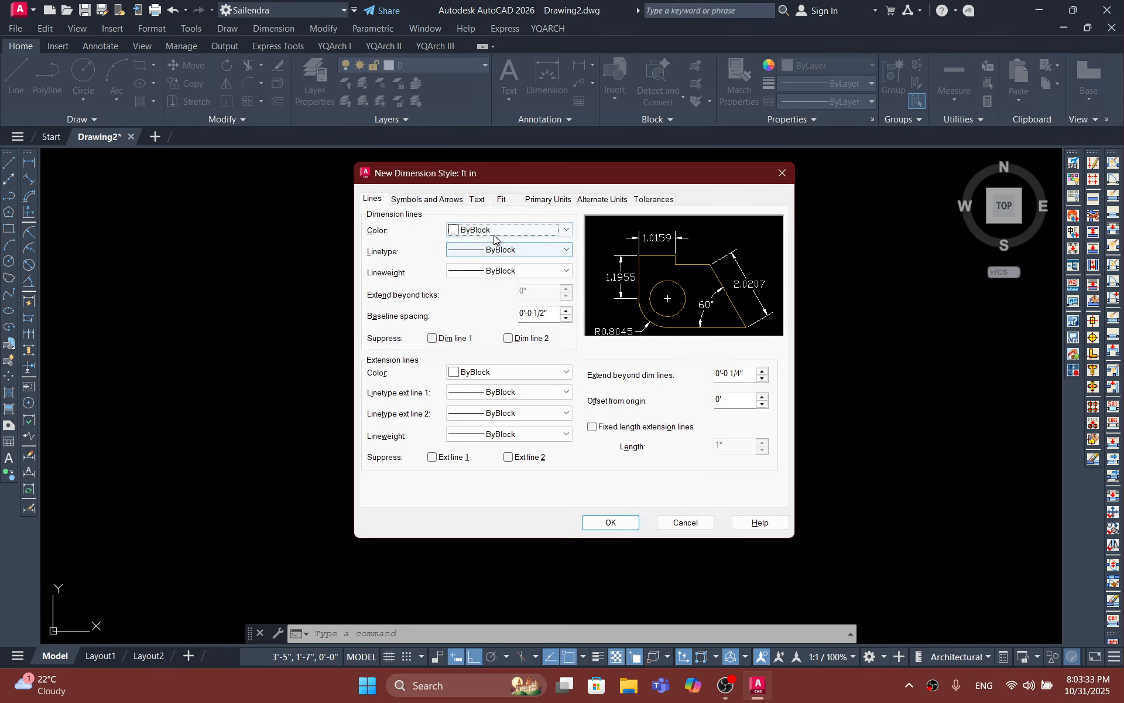
left_click(495, 234)
left_click(494, 234)
left_click(498, 231)
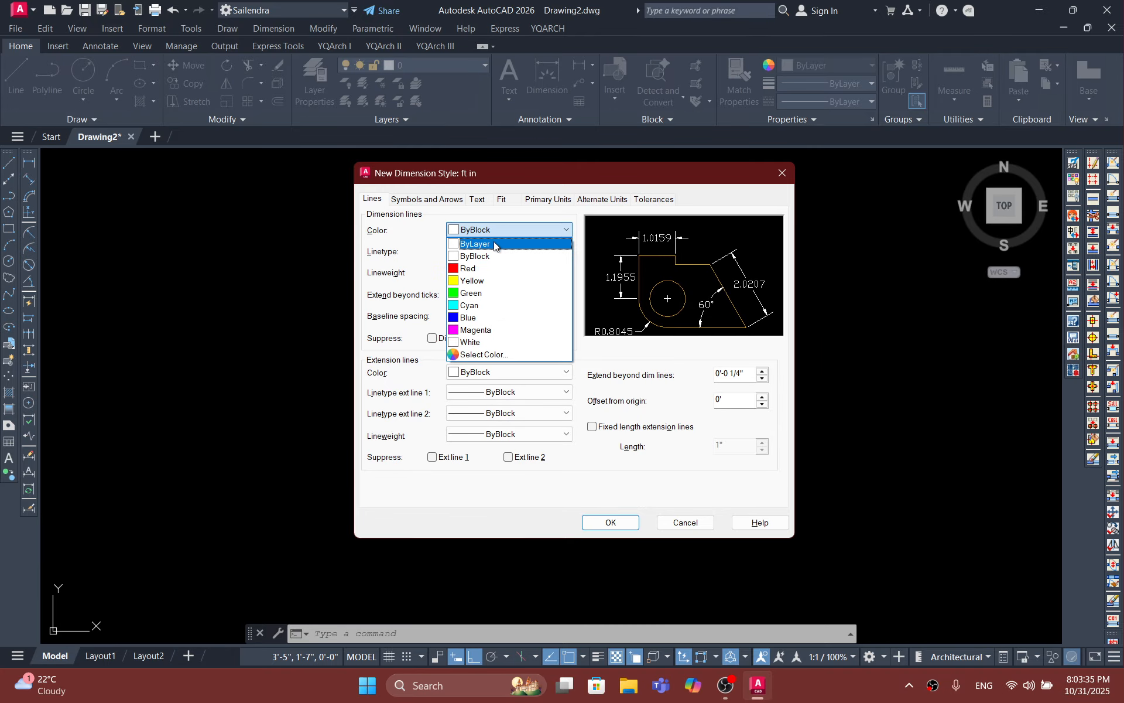
left_click(494, 243)
left_click(502, 250)
left_click(504, 262)
left_click(503, 270)
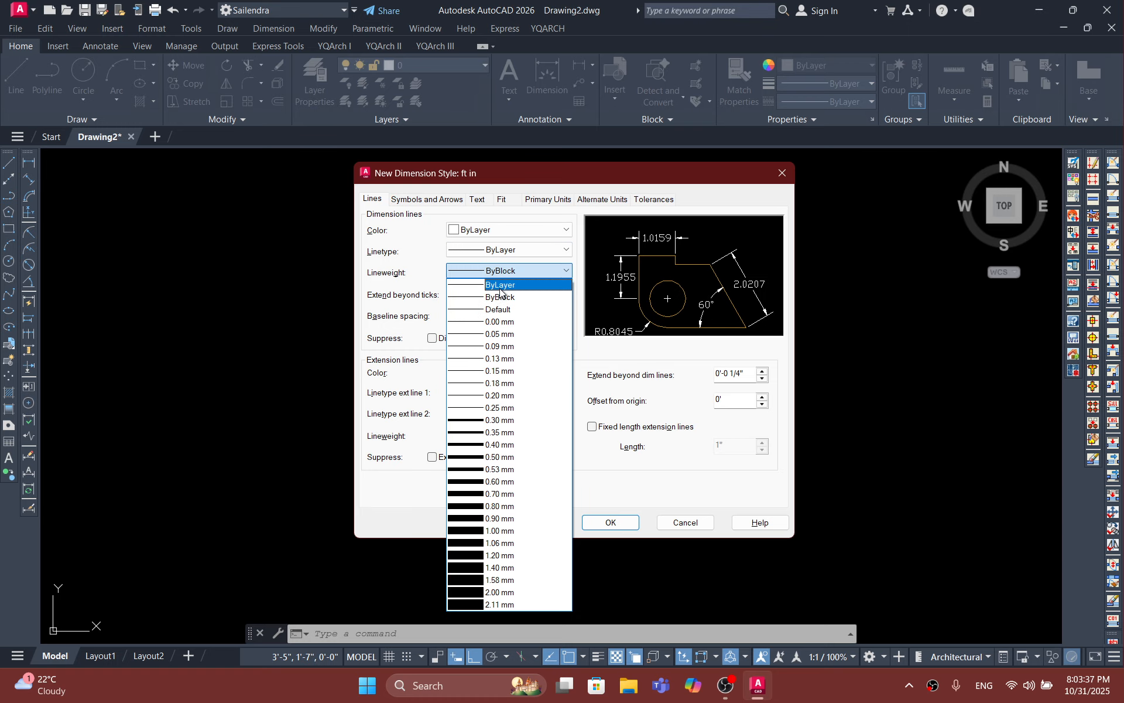
left_click(500, 286)
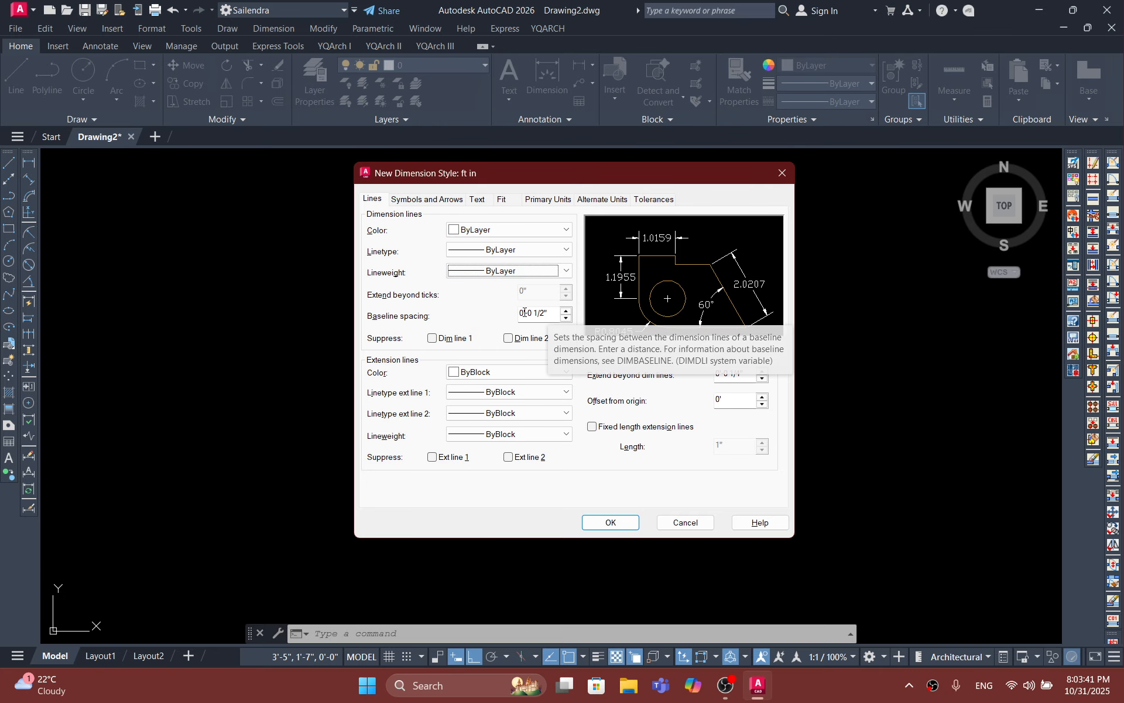
Step: Set the color, both linetypes and the lineweight of the style's extension lines to ByLayer
left_click(493, 373)
left_click(493, 385)
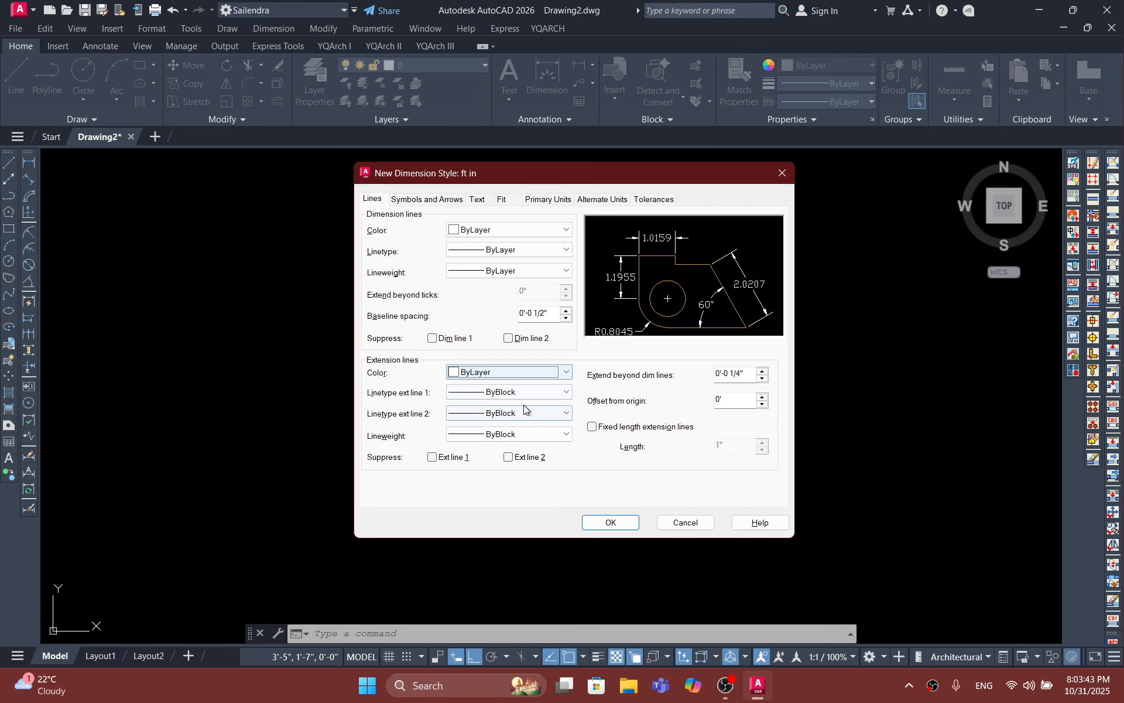
left_click(501, 392)
left_click(500, 405)
left_click(502, 414)
left_click(501, 427)
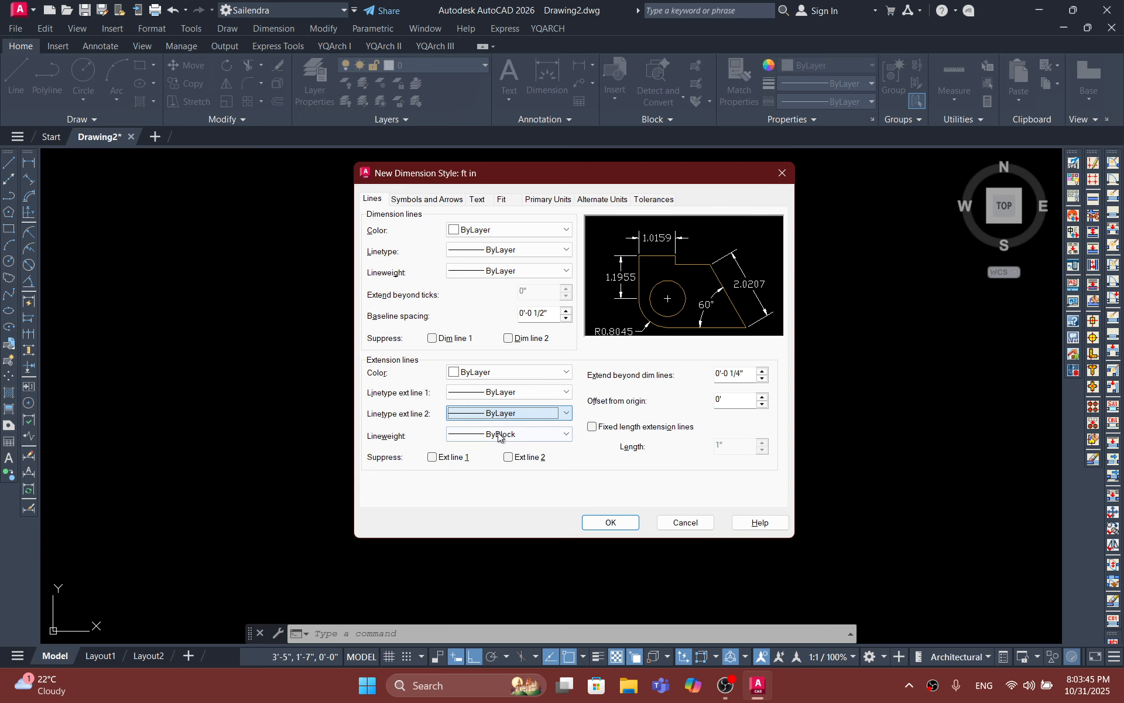
left_click(495, 434)
left_click(500, 99)
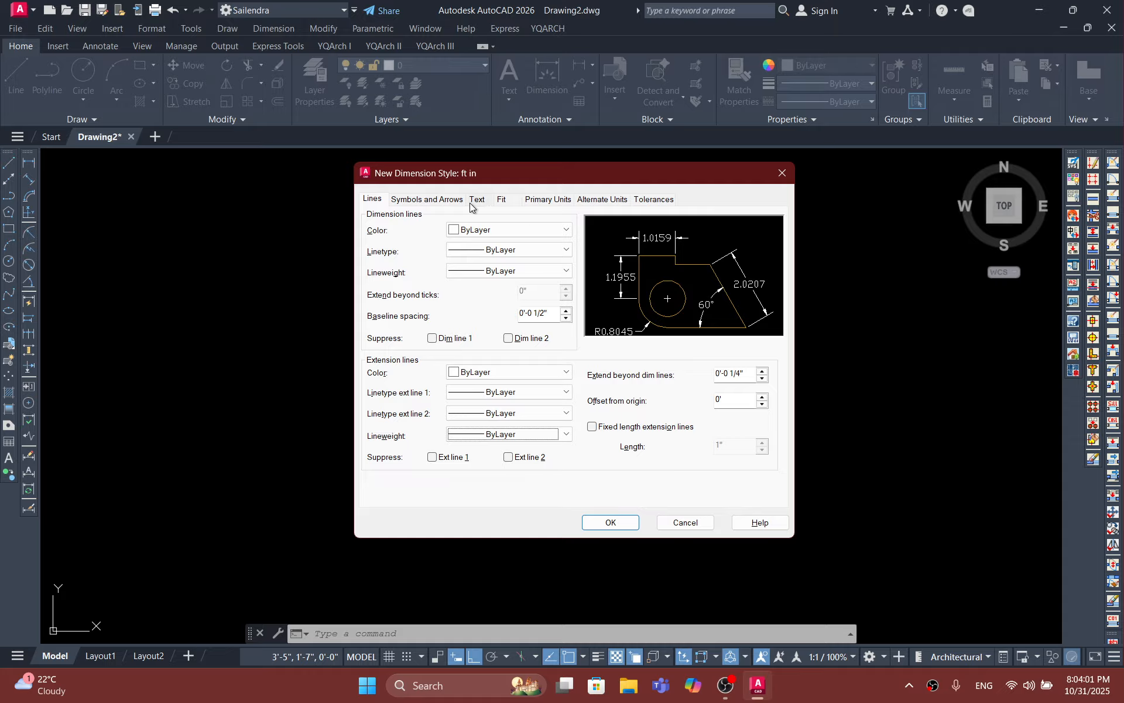
Step: Set the first and second arrowheads of the "ft in" style to Architectural tick
left_click(454, 202)
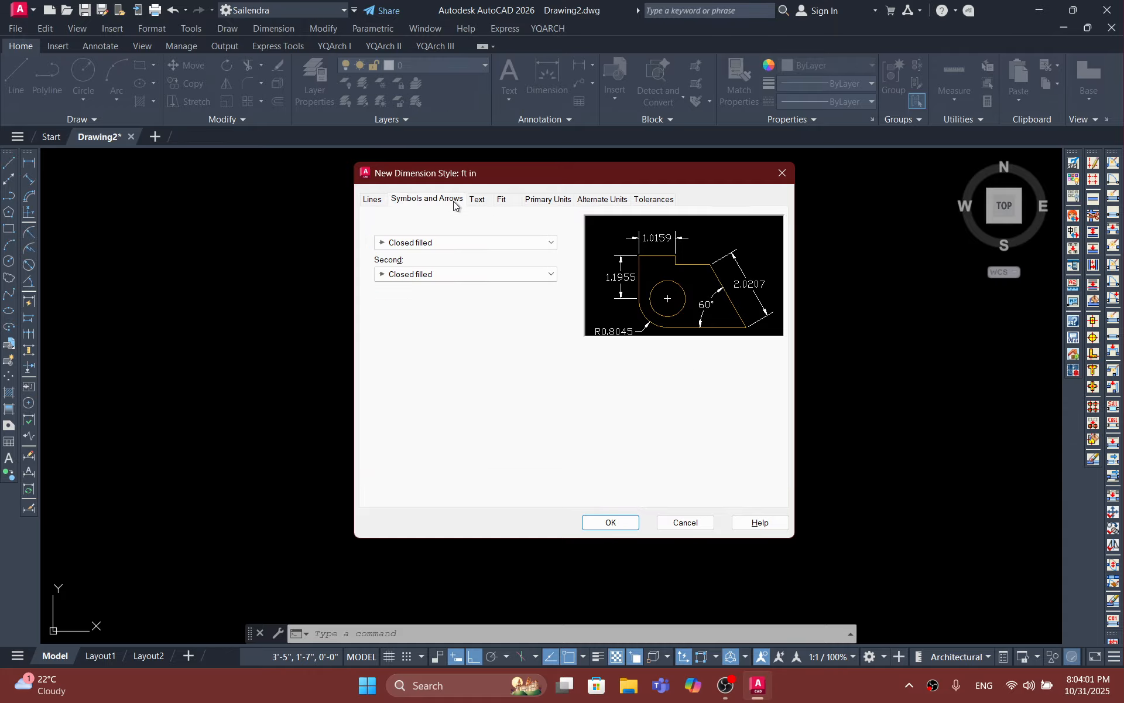
left_click(429, 243)
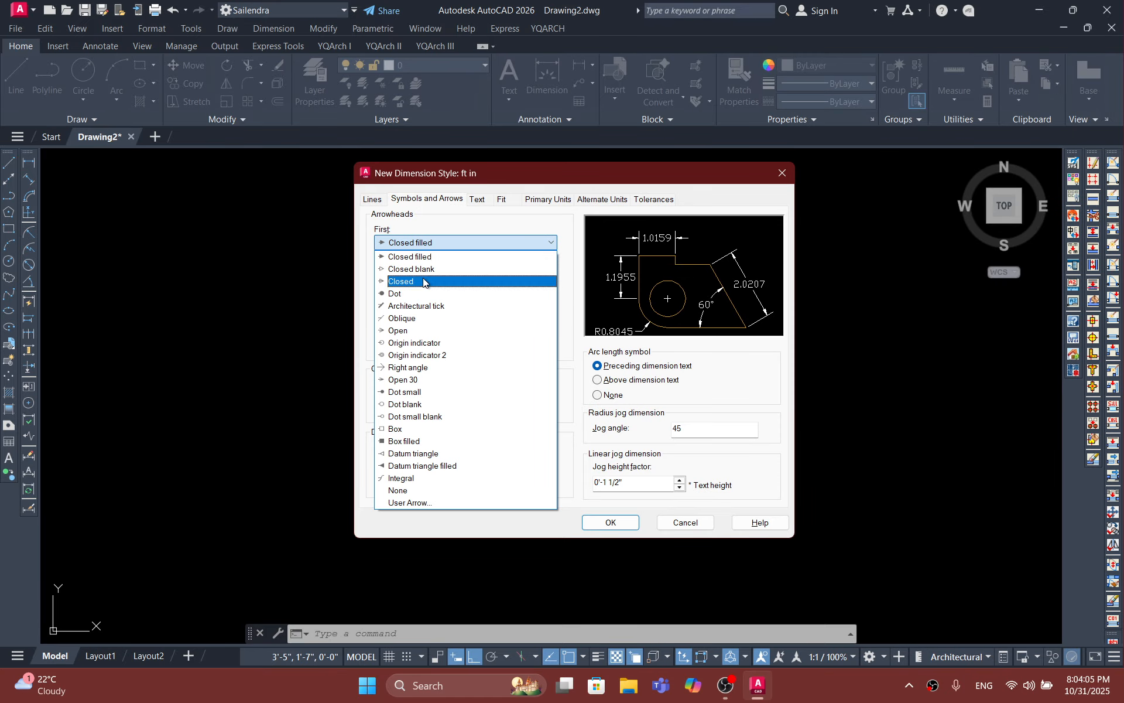
left_click(417, 306)
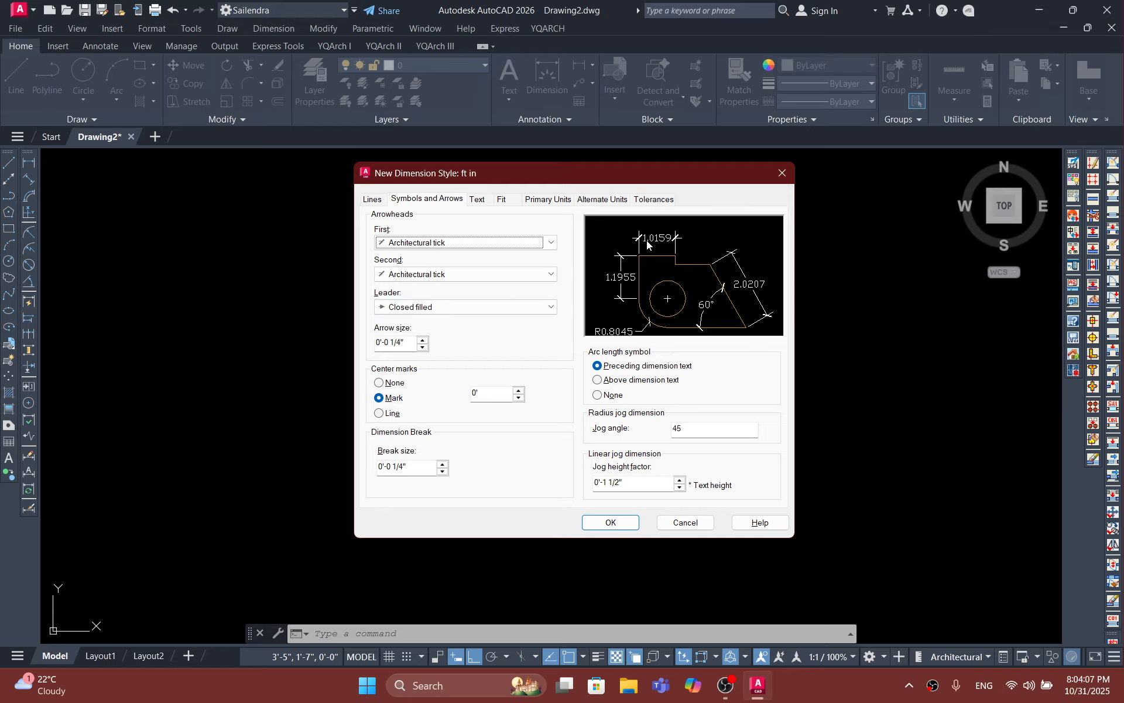
left_click(482, 272)
left_click(483, 273)
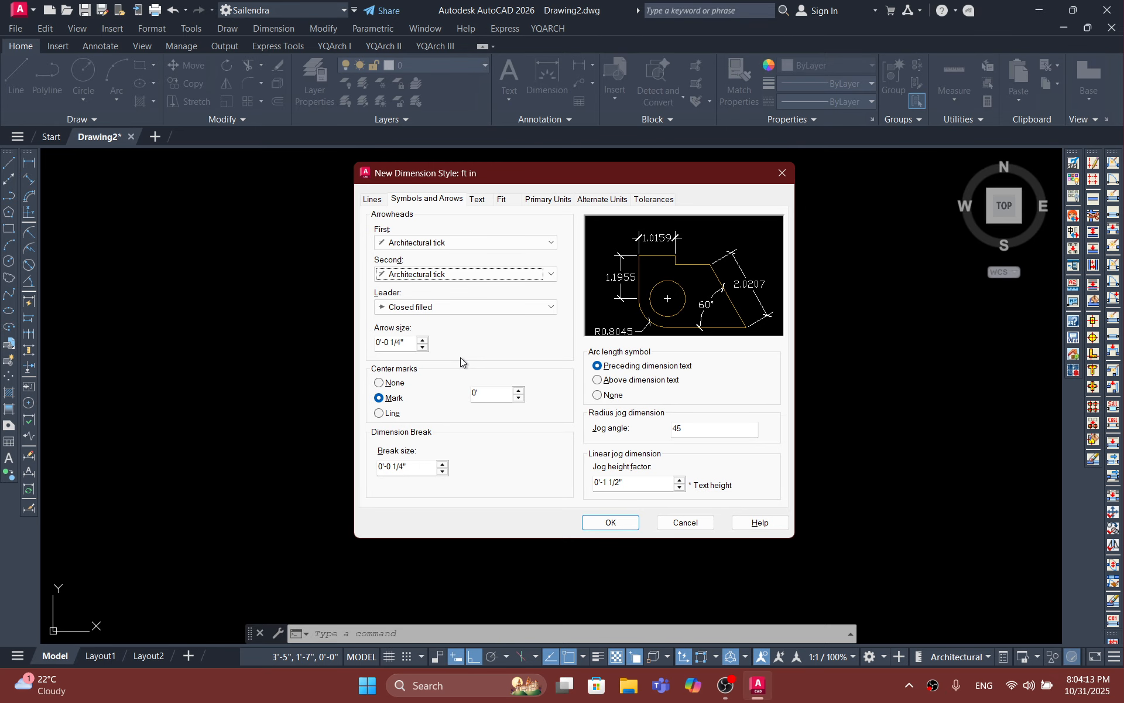
Step: Set the dimension lines to extend 4" beyond the ticks and the baseline spacing to 4"
left_click(373, 202)
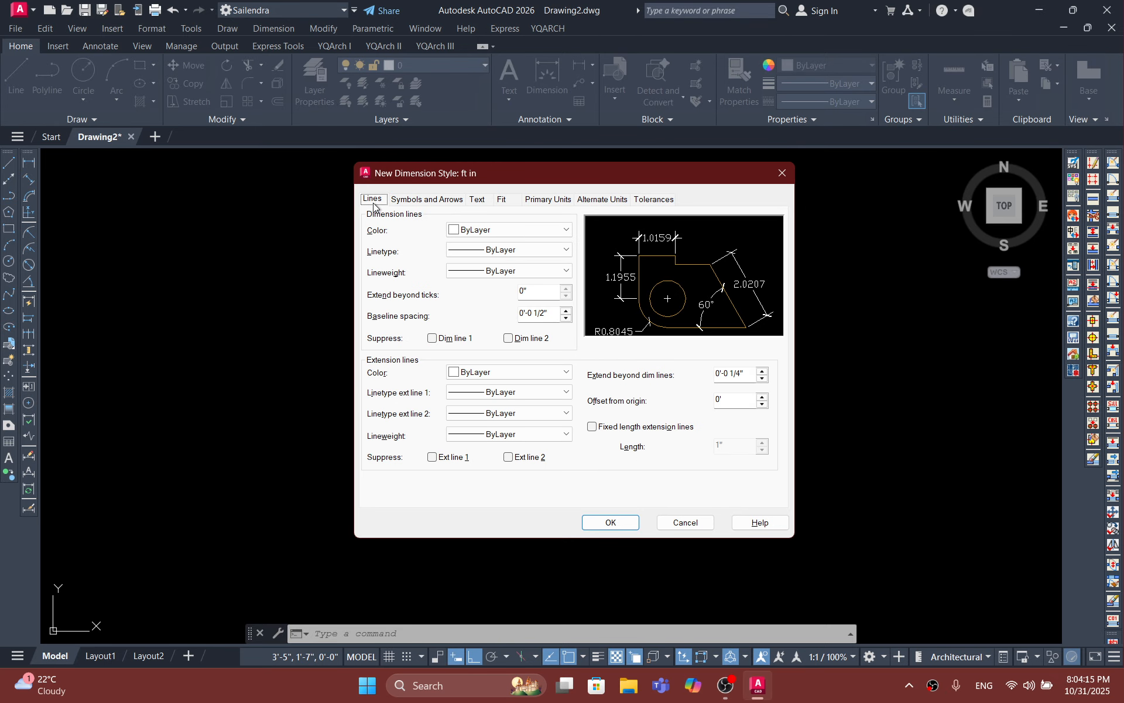
left_click(415, 202)
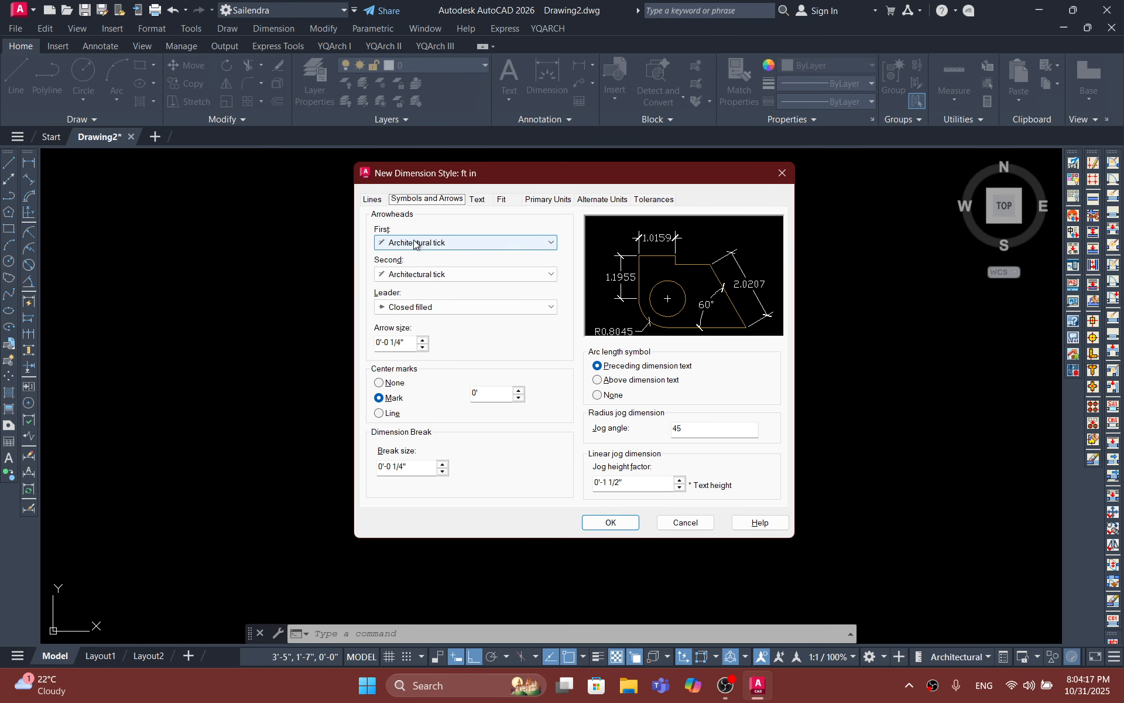
left_click(373, 200)
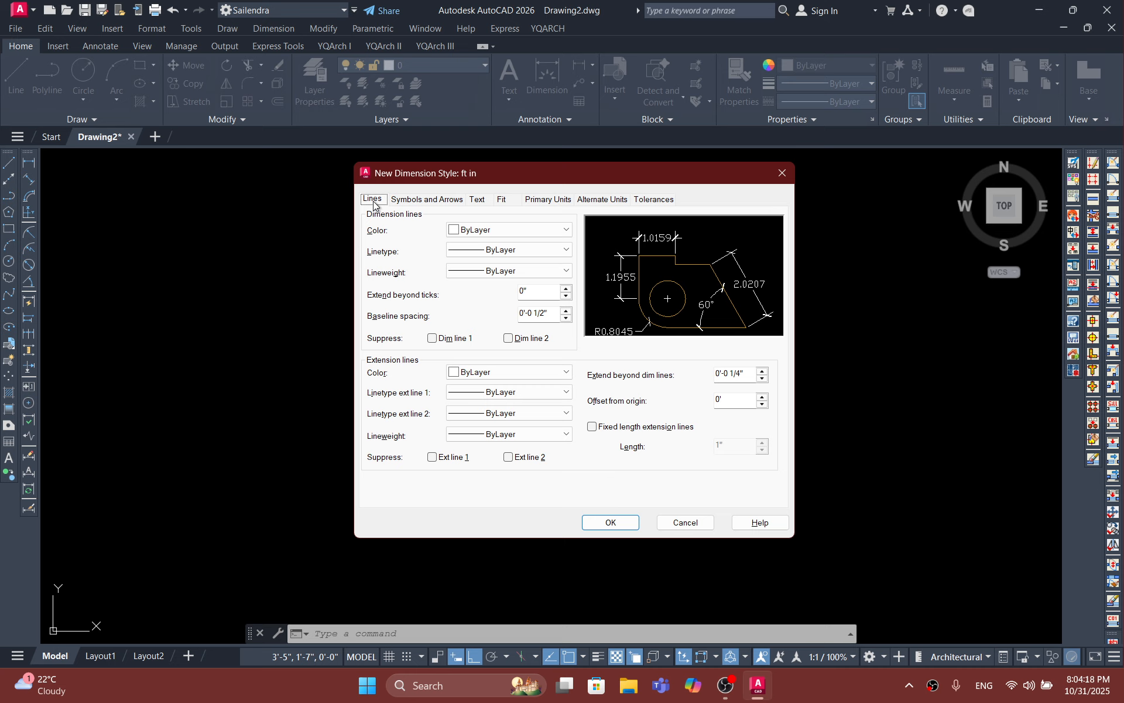
left_click(535, 293)
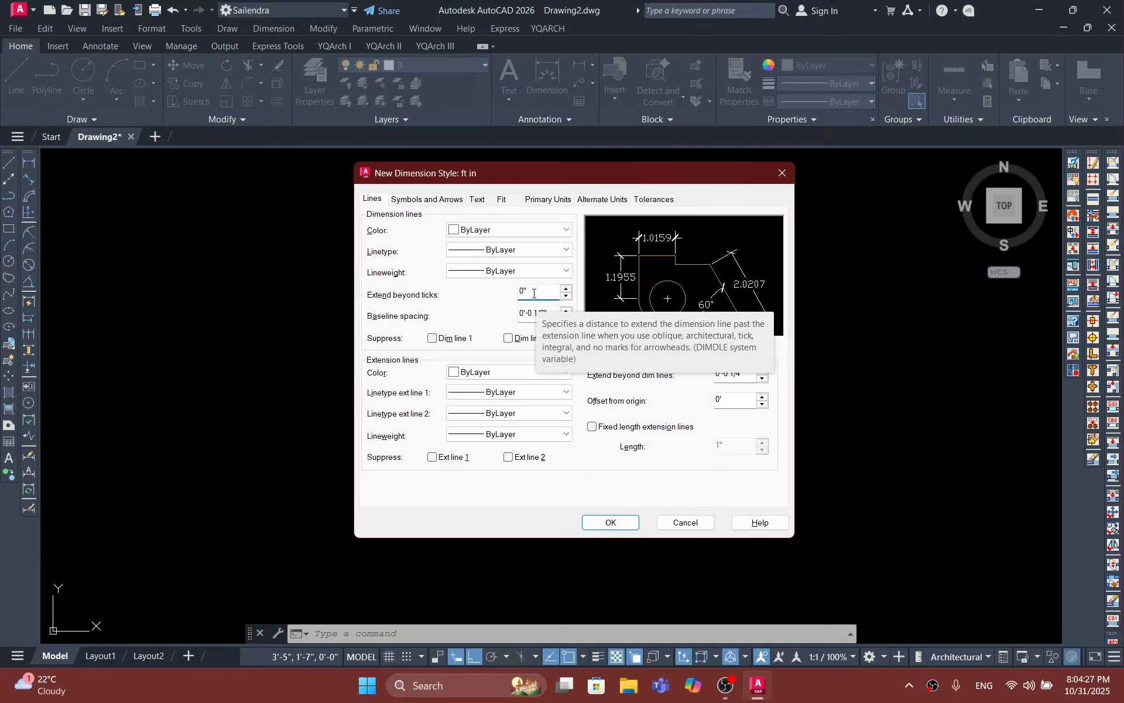
key("BackSpace")
key("BackSpace")
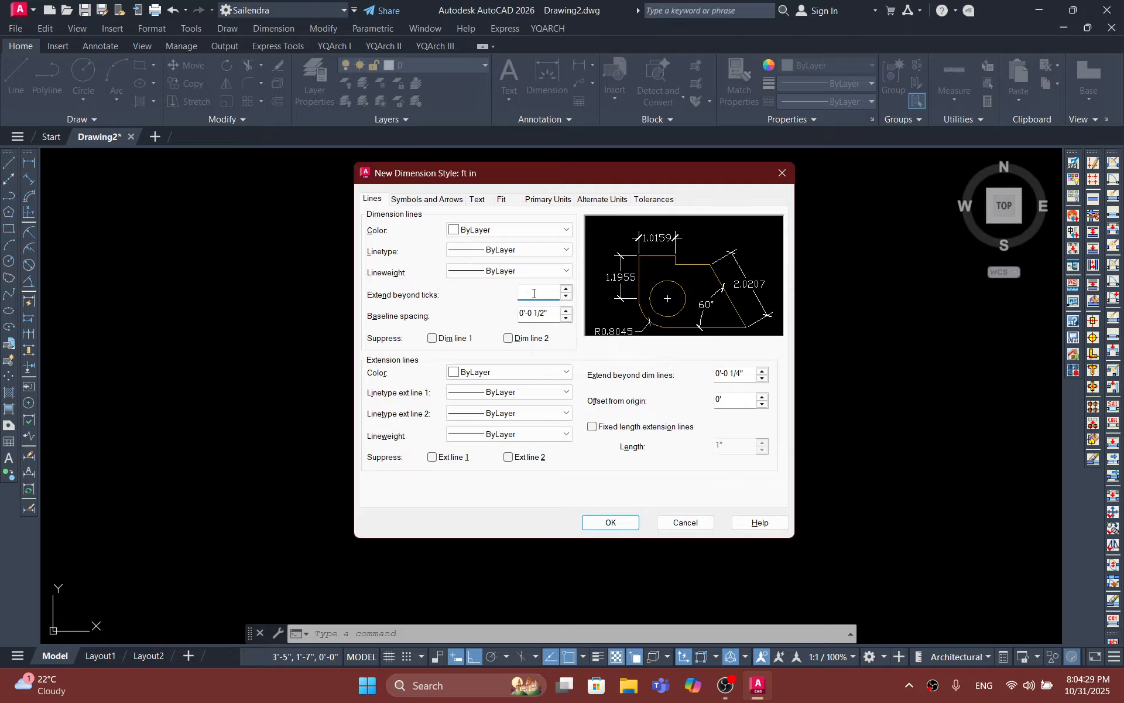
type("4\"")
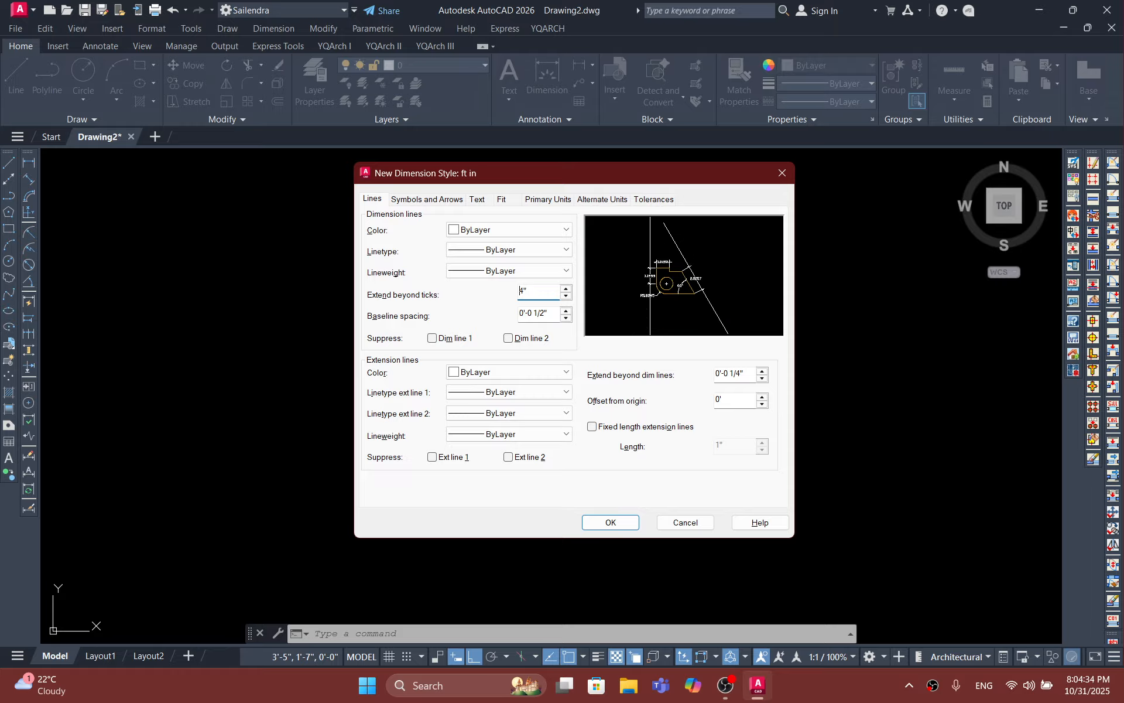
left_click(546, 313)
left_click_drag(545, 313, 431, 314)
type("4")
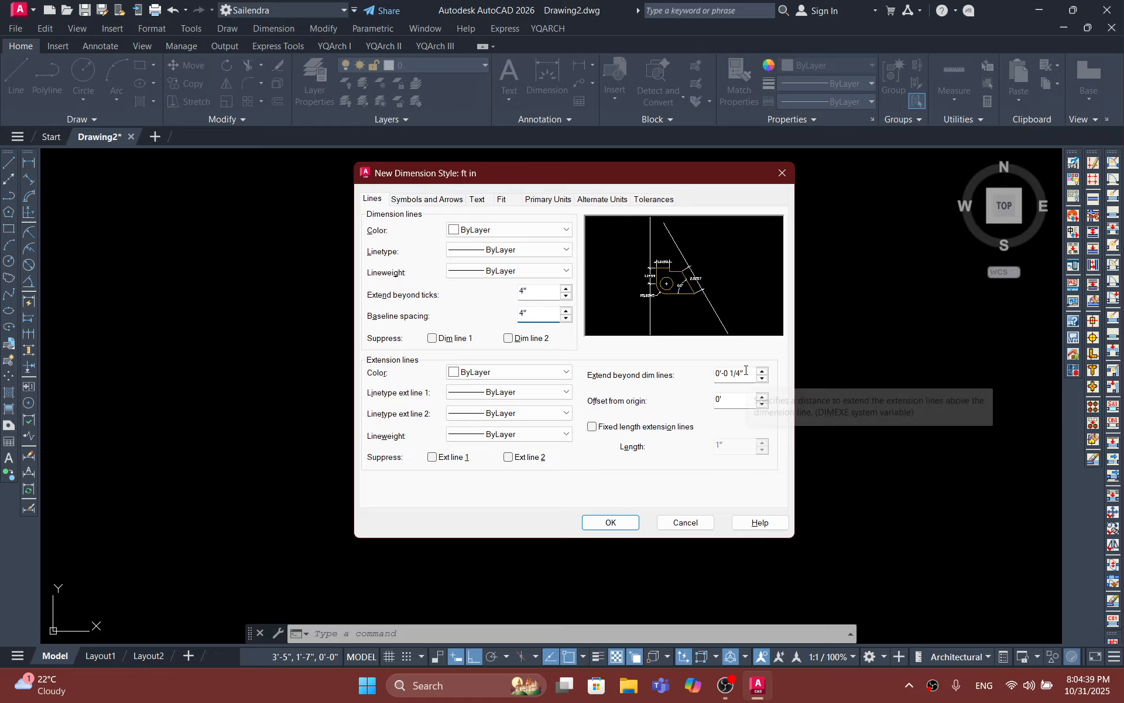
Step: Set the extension lines to extend 4" beyond the dimension lines with a 4" origin offset and a fixed length of 4"
left_click_drag(750, 373, 648, 360)
type("4")
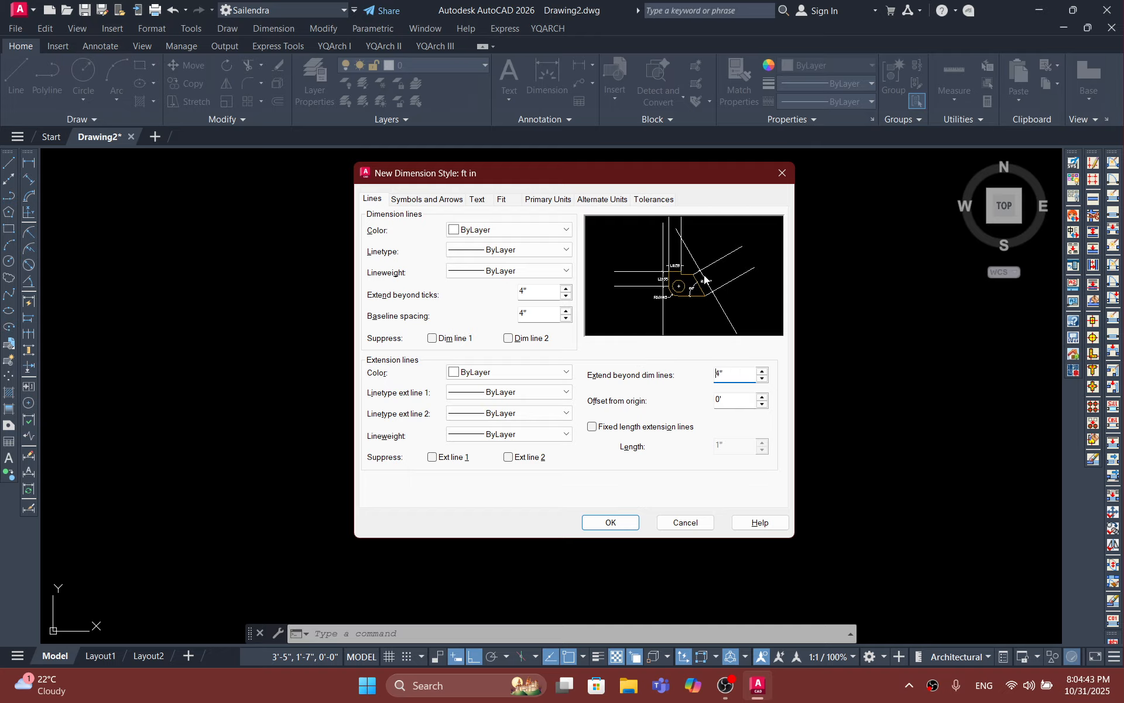
left_click_drag(734, 399, 682, 398)
type("4")
left_click(594, 428)
key("Tab")
type("4")
Step: Set the center mark size of the dimension style to 8"
left_click(426, 198)
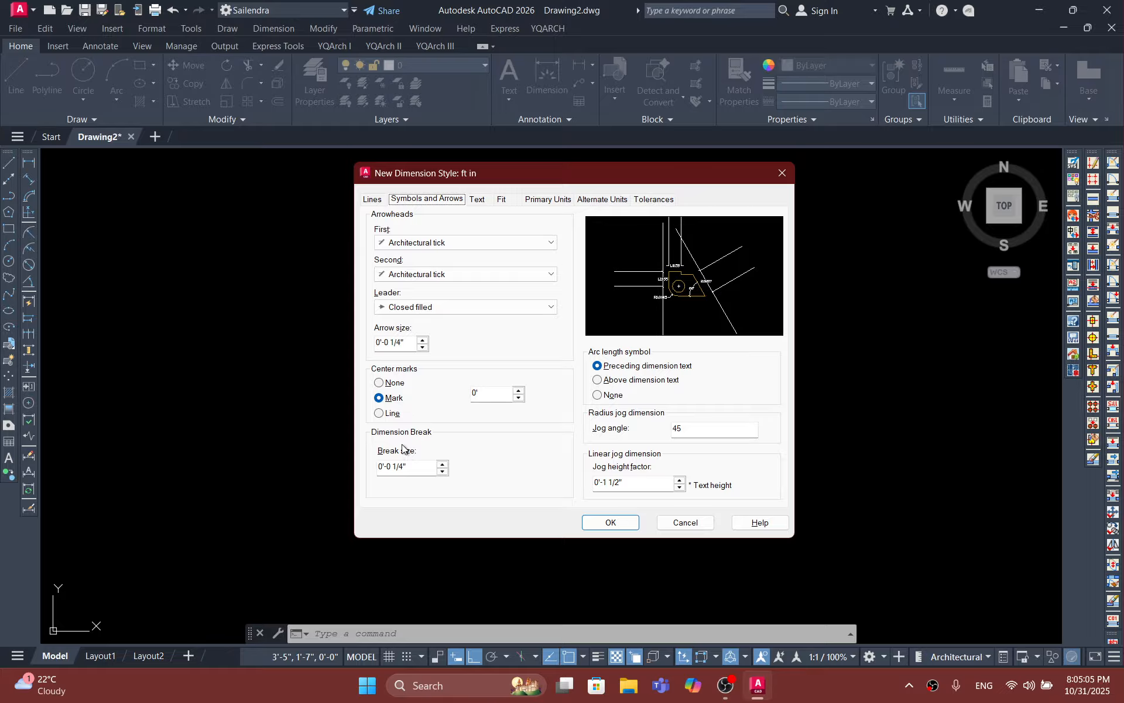
left_click(487, 397)
left_click_drag(487, 397, 434, 396)
key("BackSpace")
type("8")
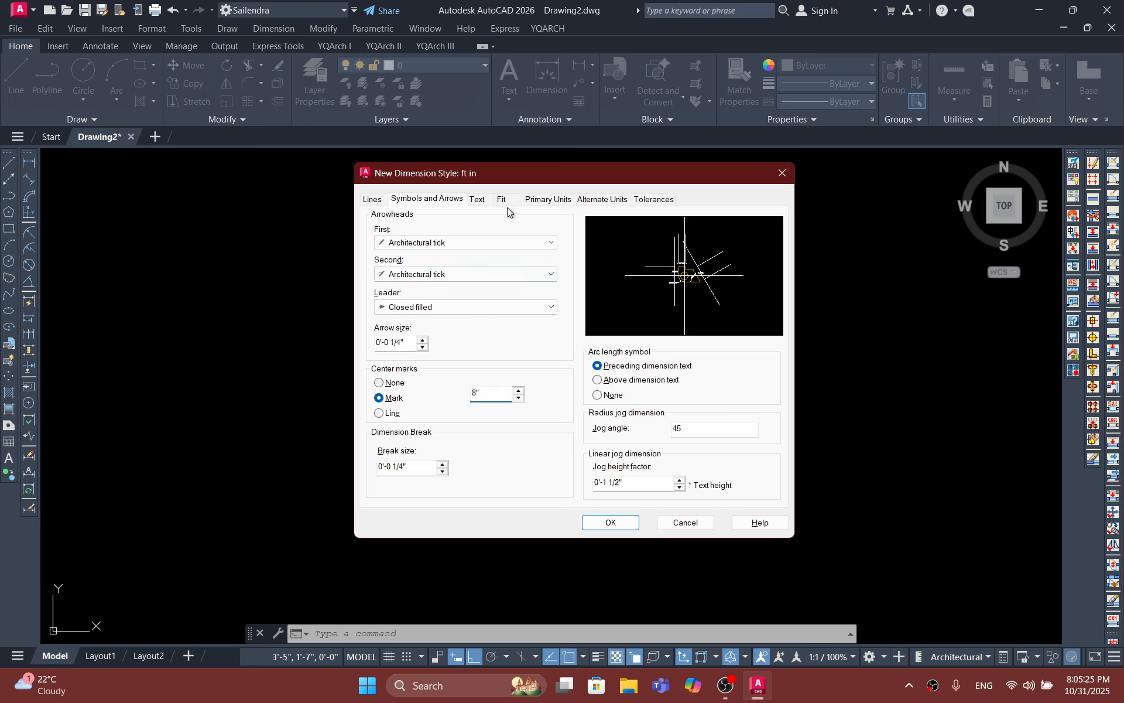
Step: Change the font of the Standard text style to Vivaldi, save the modification and return to the dimension style
left_click(479, 203)
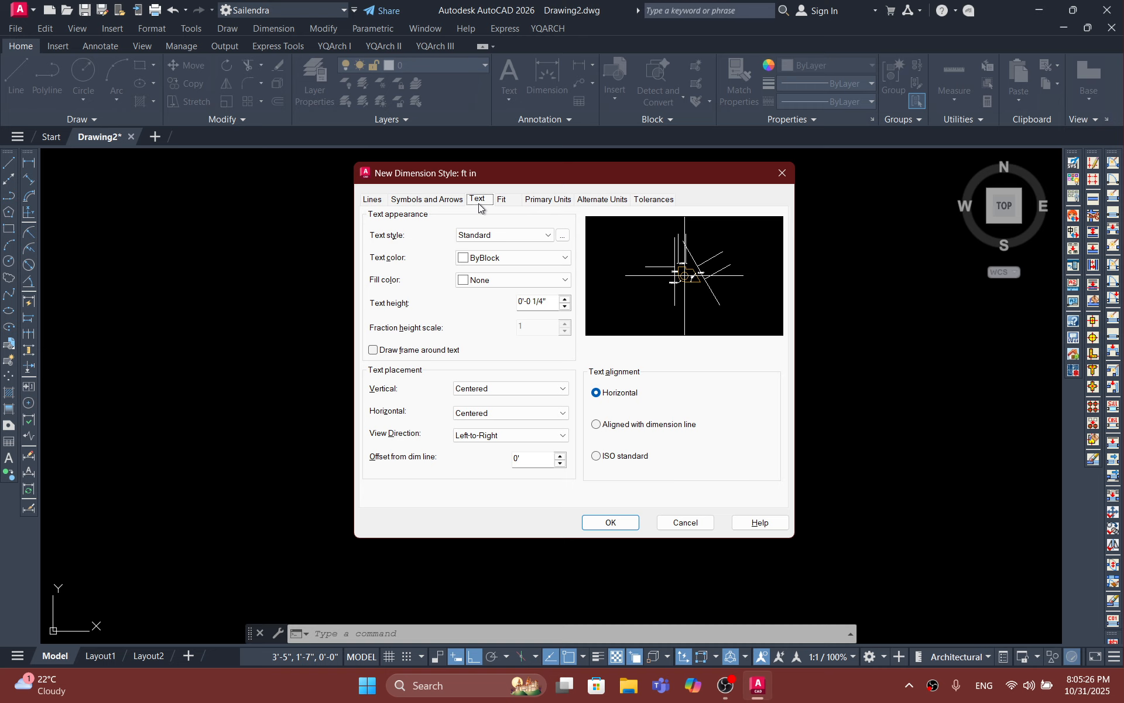
left_click(493, 235)
left_click(496, 248)
left_click(562, 235)
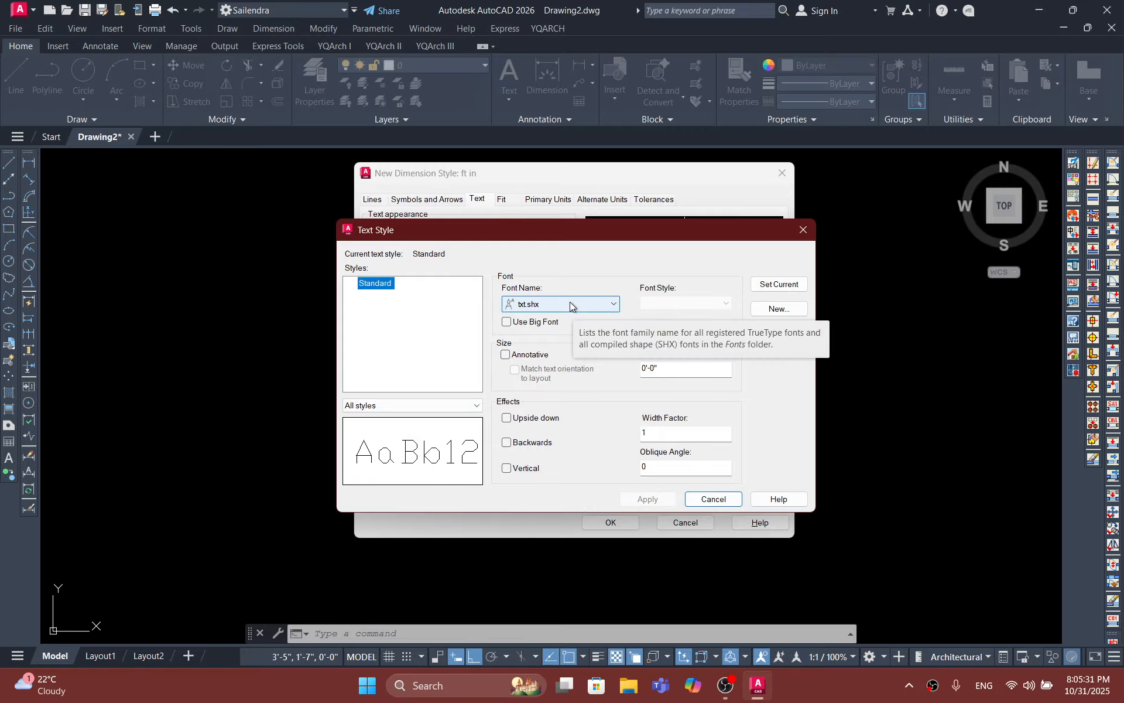
left_click(609, 304)
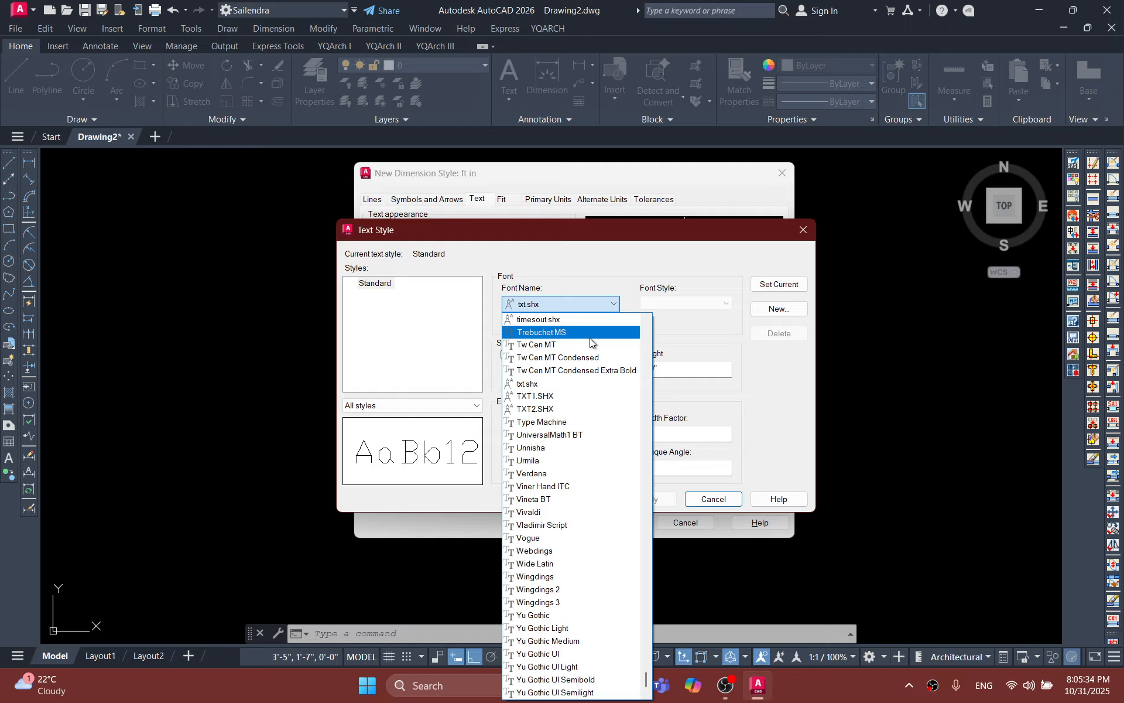
left_click(567, 512)
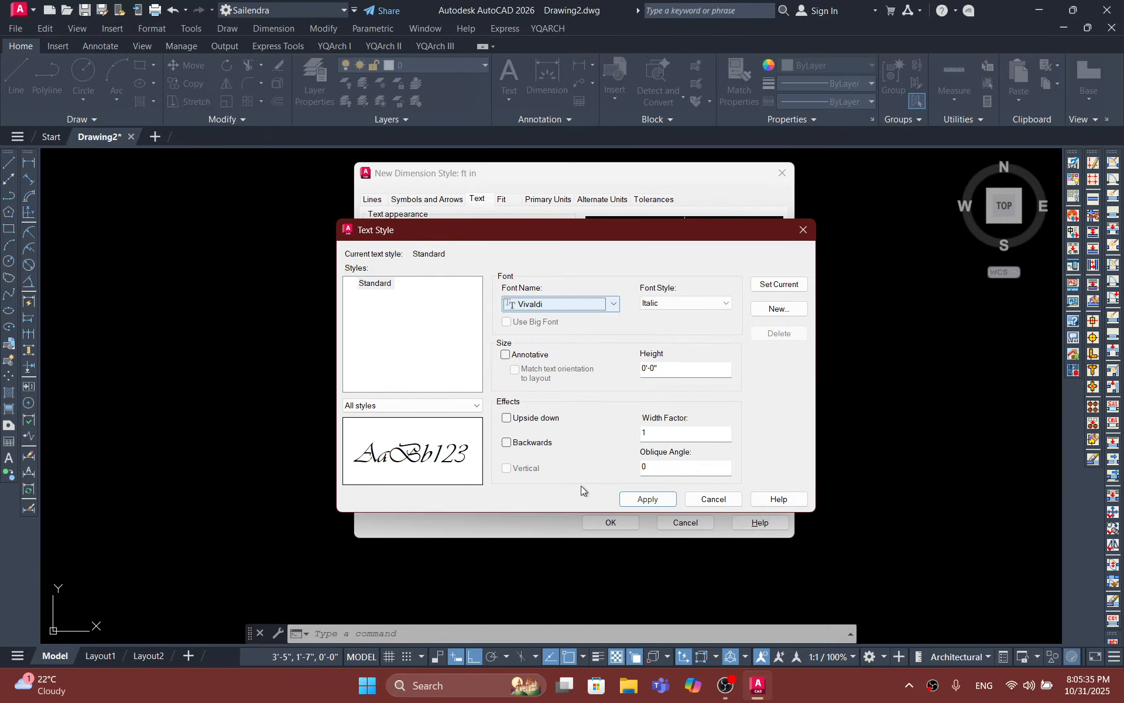
left_click(777, 308)
left_click(572, 407)
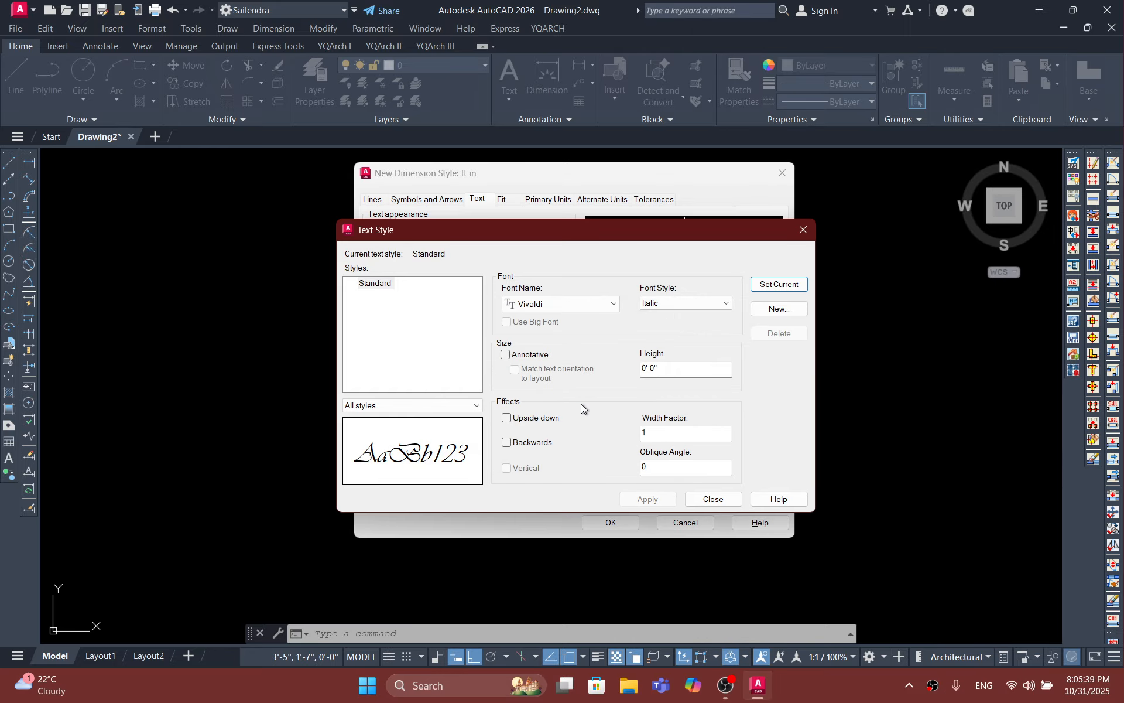
left_click(804, 230)
Step: Set the dimension text color to ByLayer and the text height to 6"
left_click(511, 259)
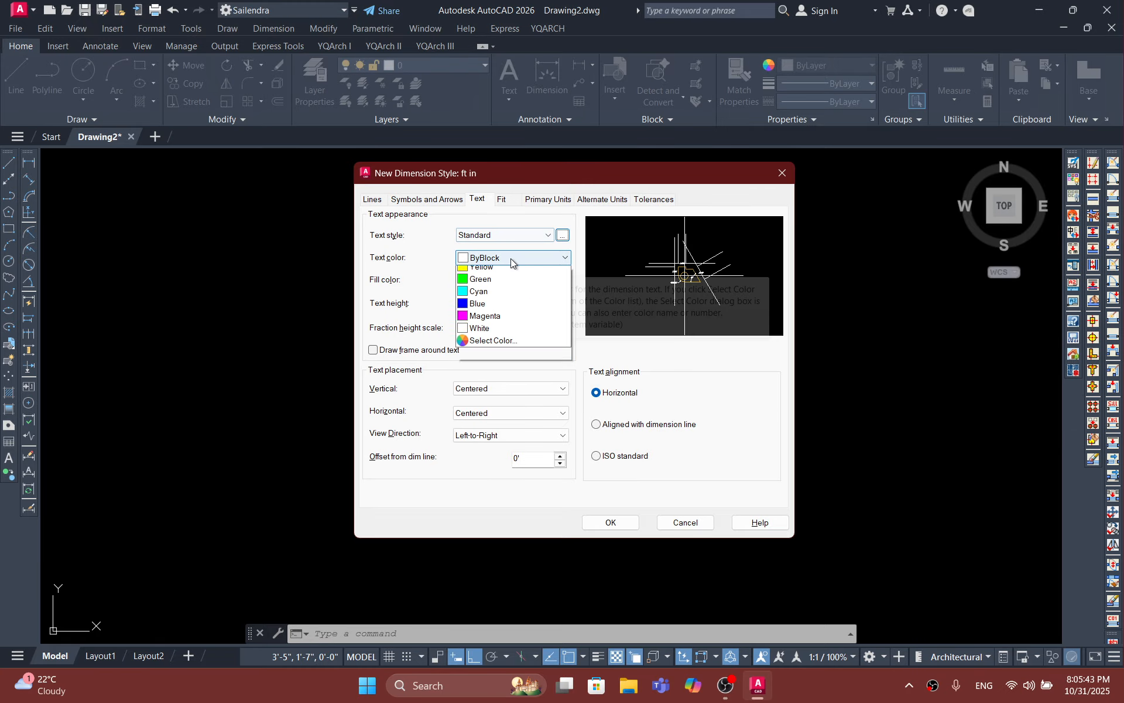
left_click(498, 273)
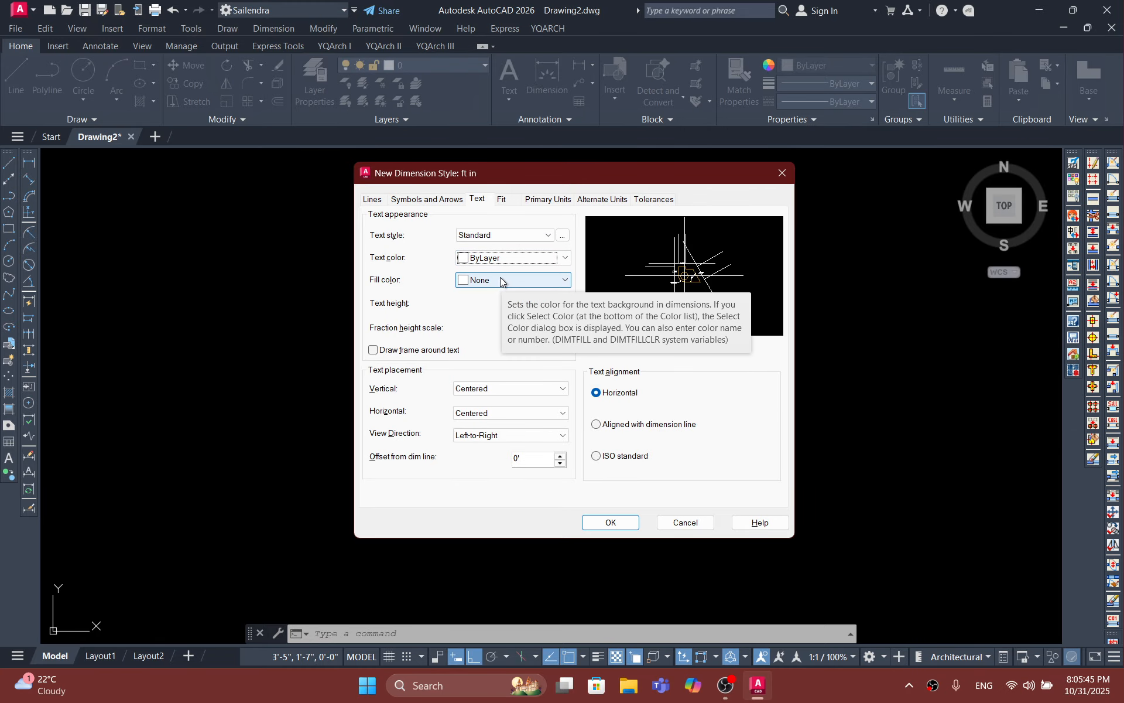
left_click(504, 259)
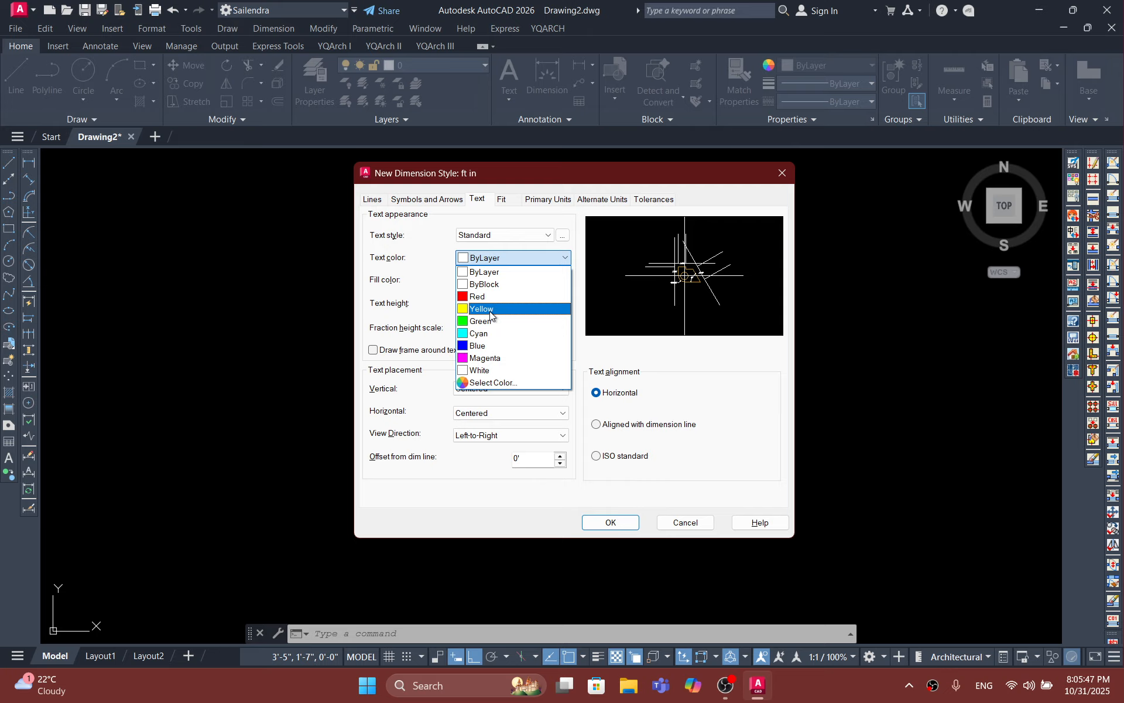
left_click(491, 309)
left_click(504, 263)
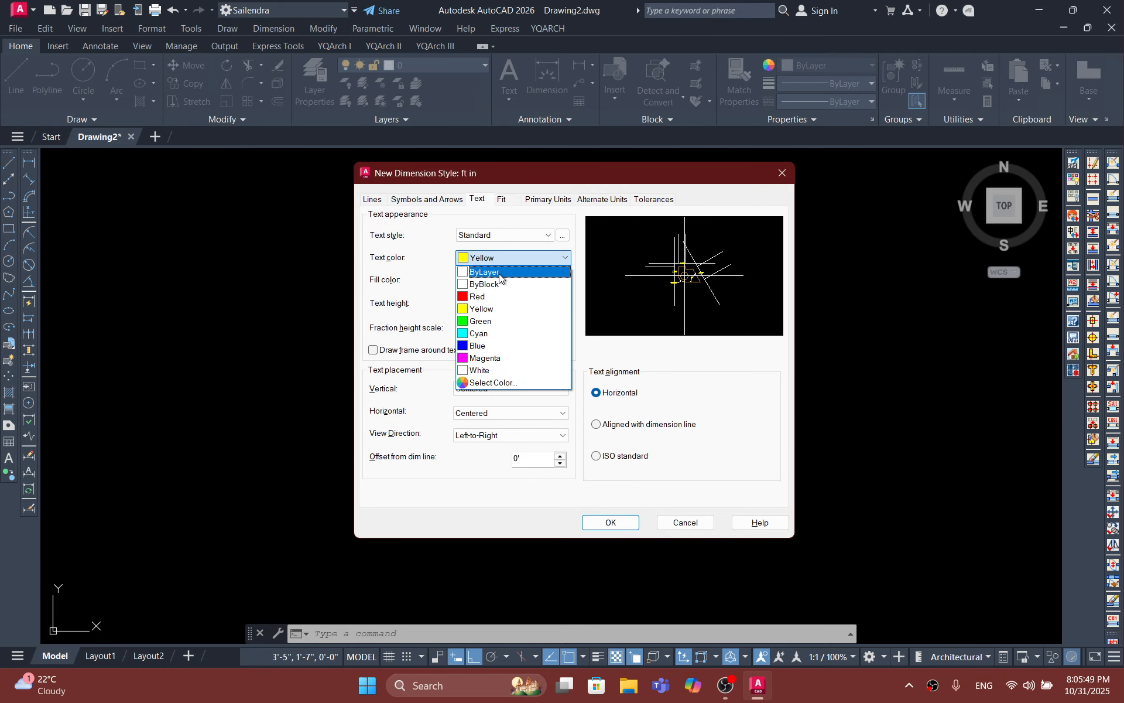
left_click(499, 273)
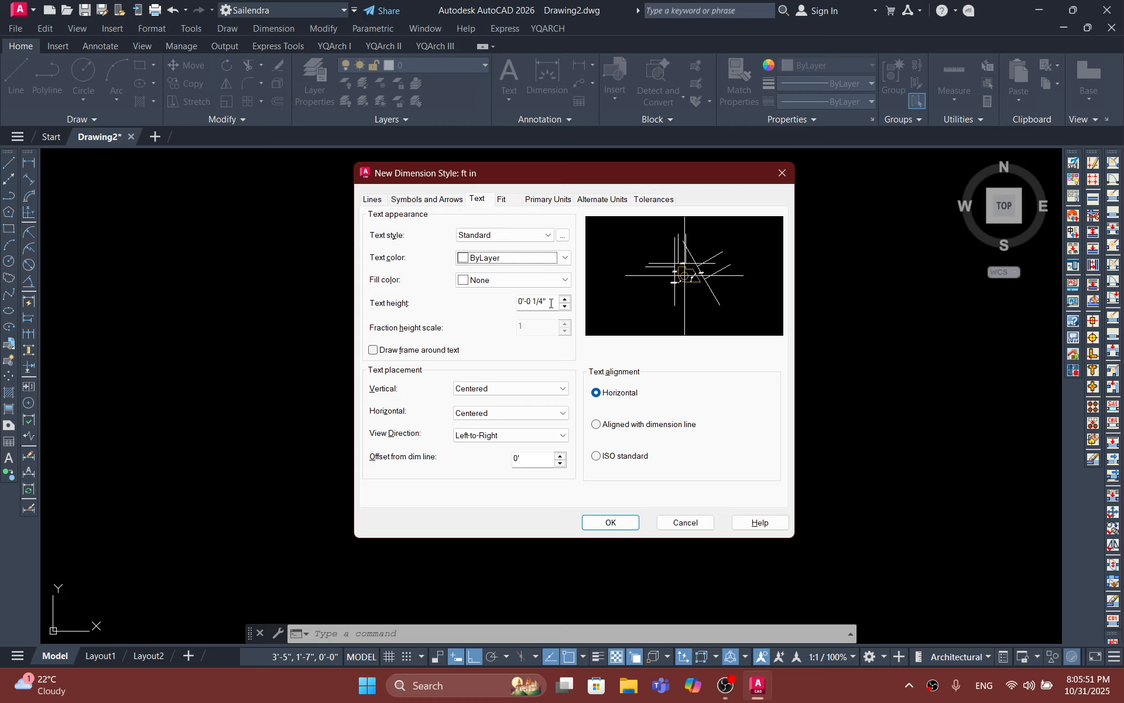
left_click_drag(554, 301, 479, 304)
key("BackSpace")
type("6")
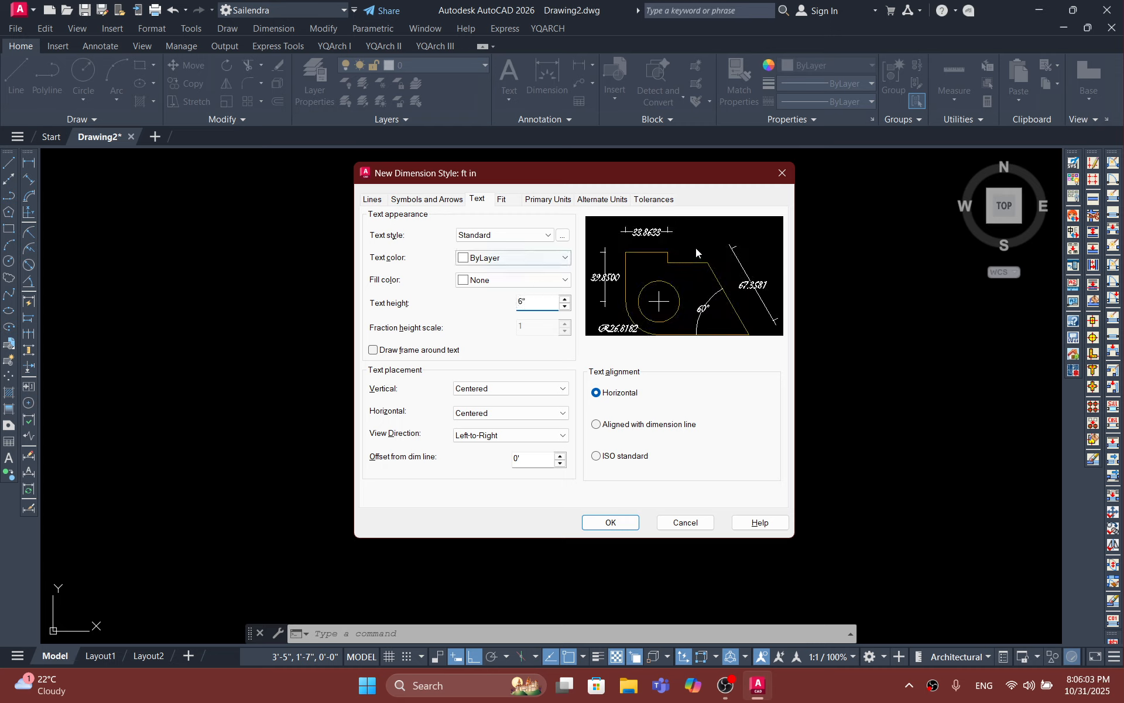
Step: Change the Standard text style's font to Arial, set the style current, save the changes and return to the dimension style
left_click(529, 234)
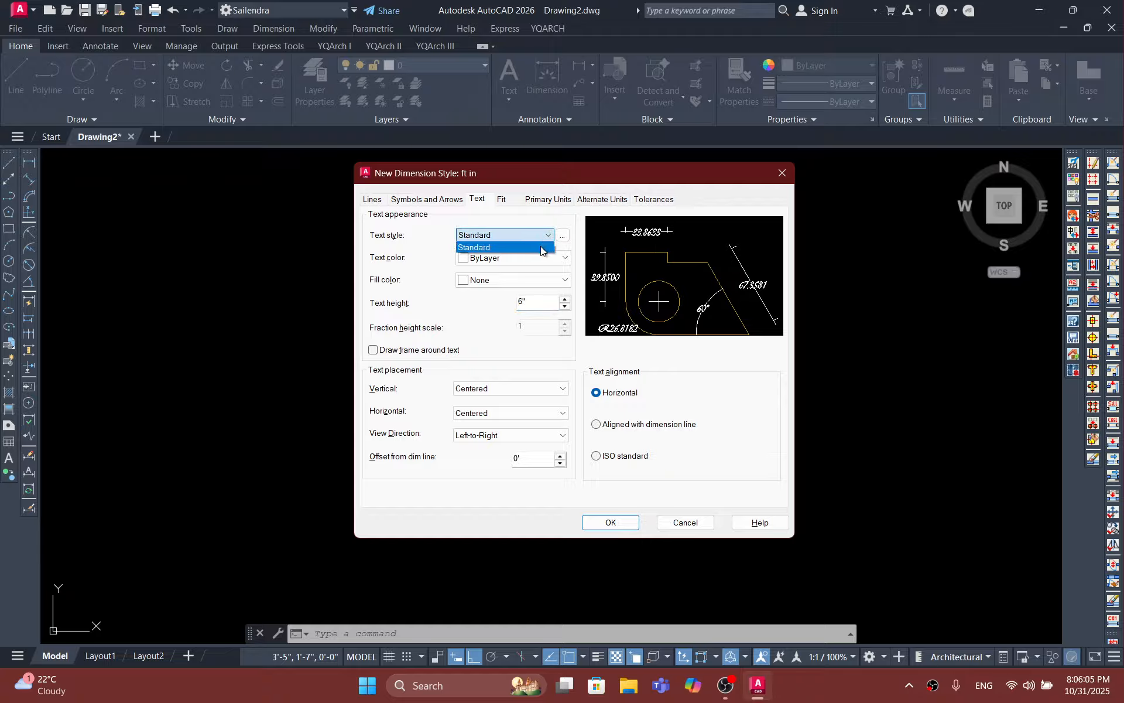
left_click(528, 235)
left_click(562, 235)
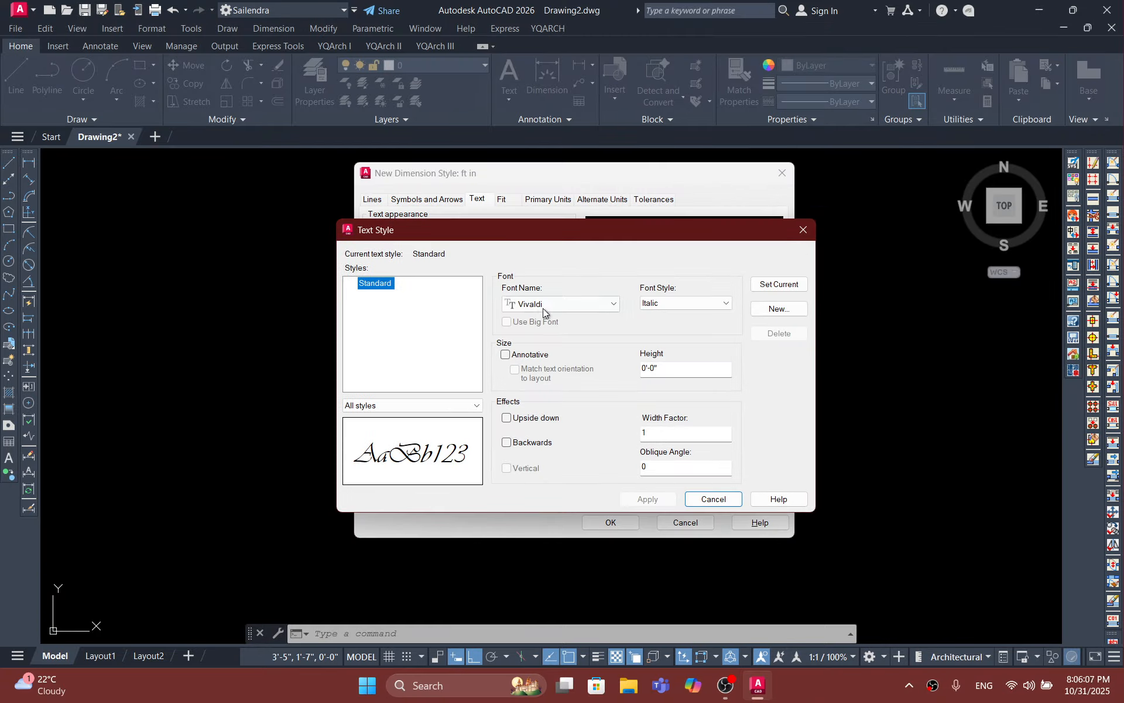
left_click(549, 306)
scroll(545, 333, "up", 15)
scroll(540, 384, "down", 20)
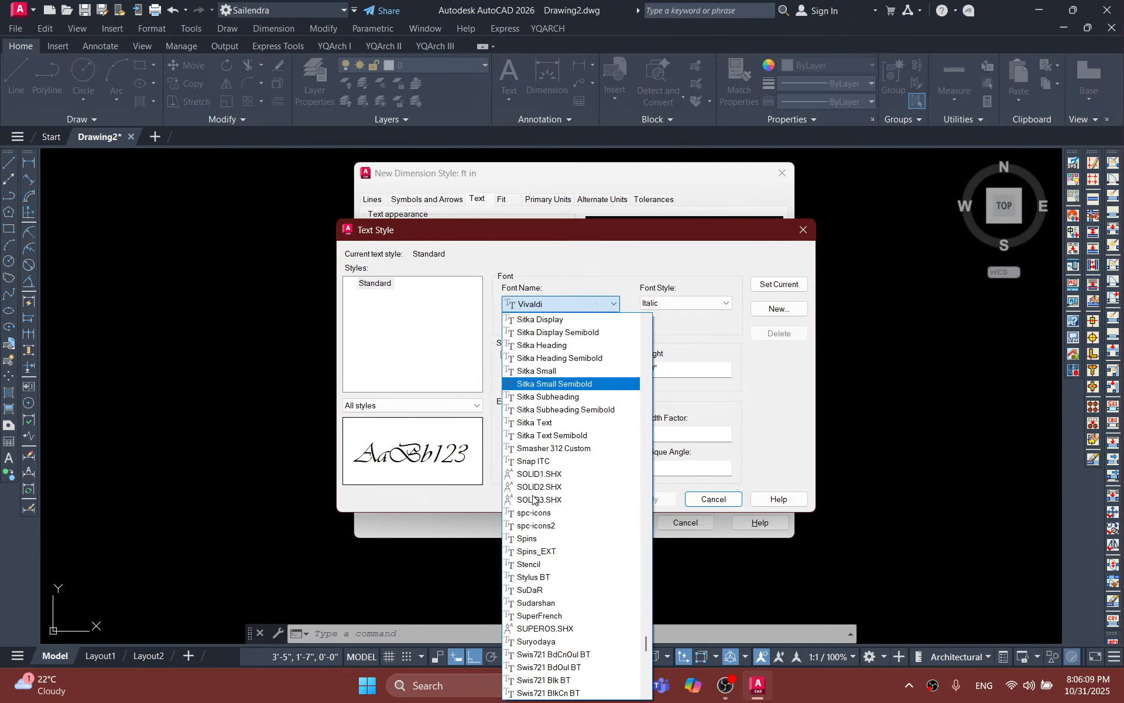
key("a")
key("a")
key("a")
key("a")
key("a")
key("a")
key("a")
key("a")
key("a")
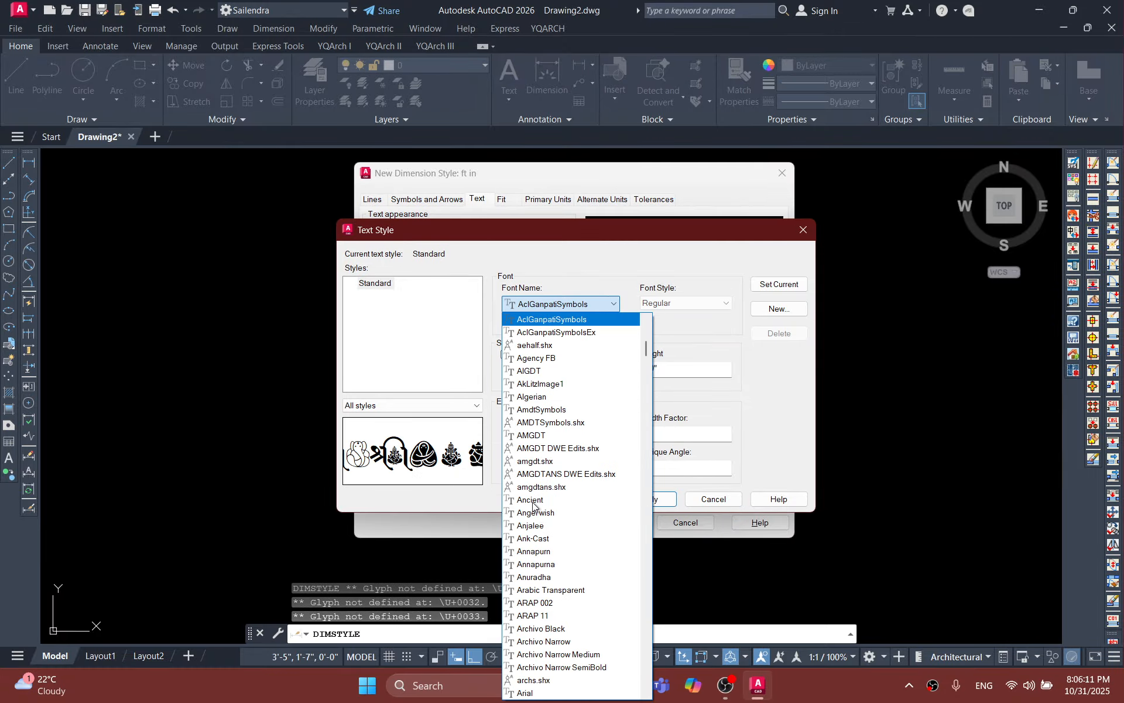
key("a")
key("a")
key("a")
key("a")
key("a")
key("a")
key("a")
key("a")
key("a")
key("a")
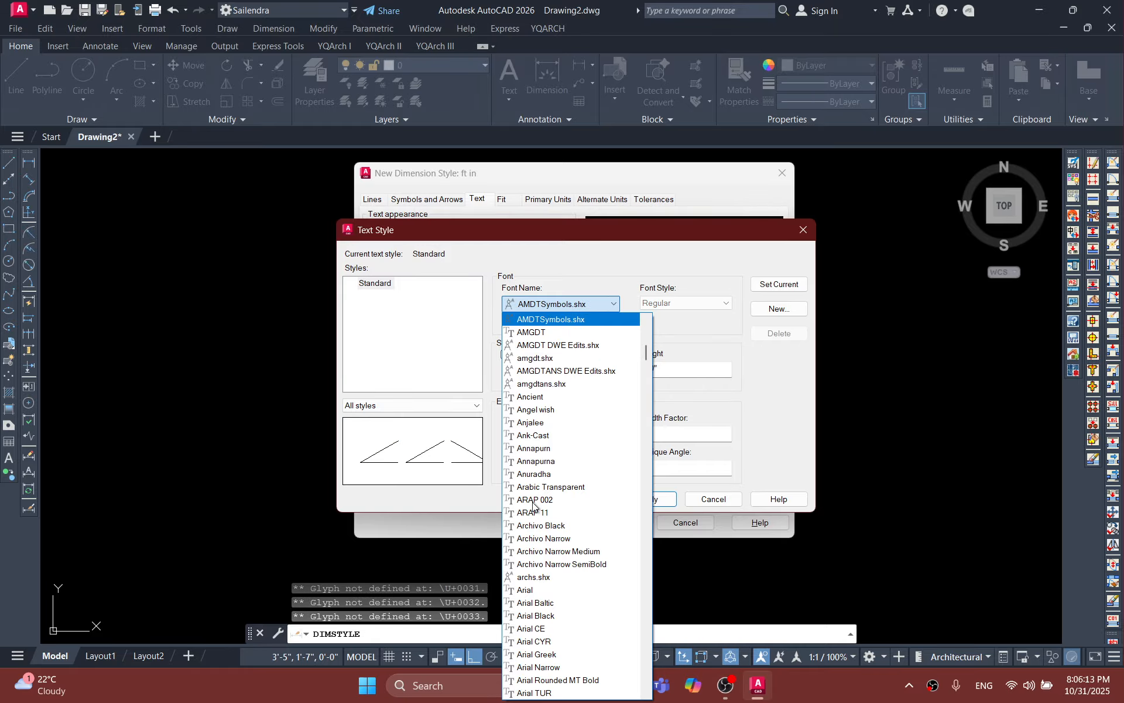
key("a")
key("a")
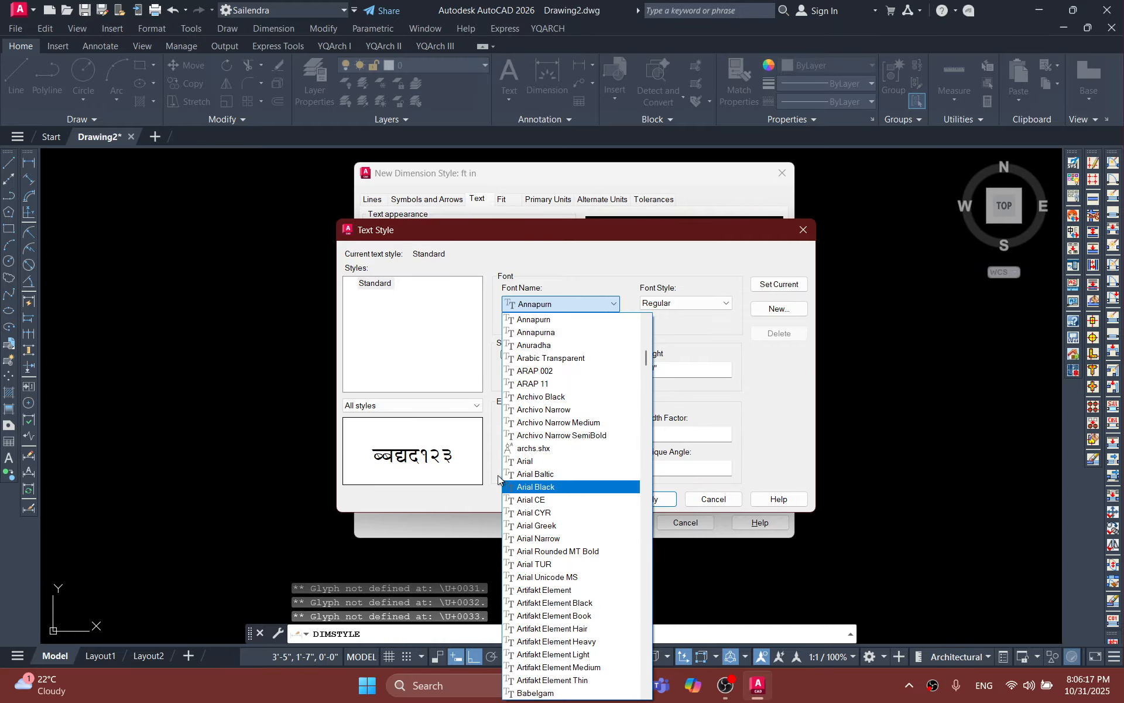
left_click(525, 461)
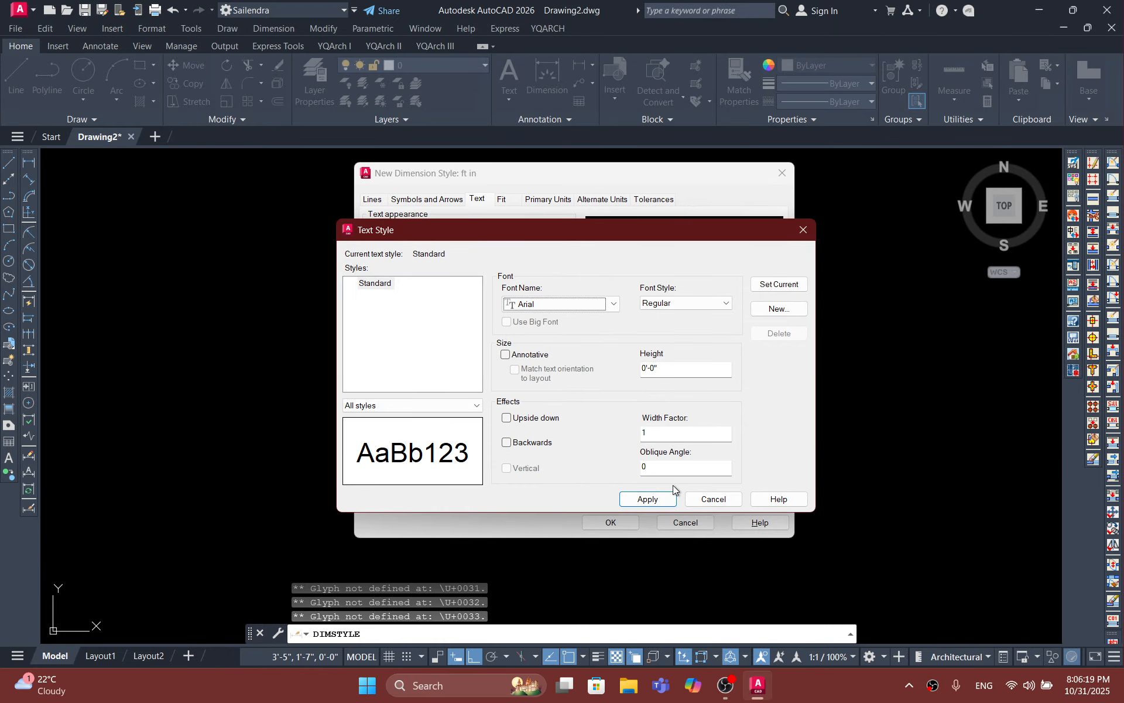
left_click(793, 285)
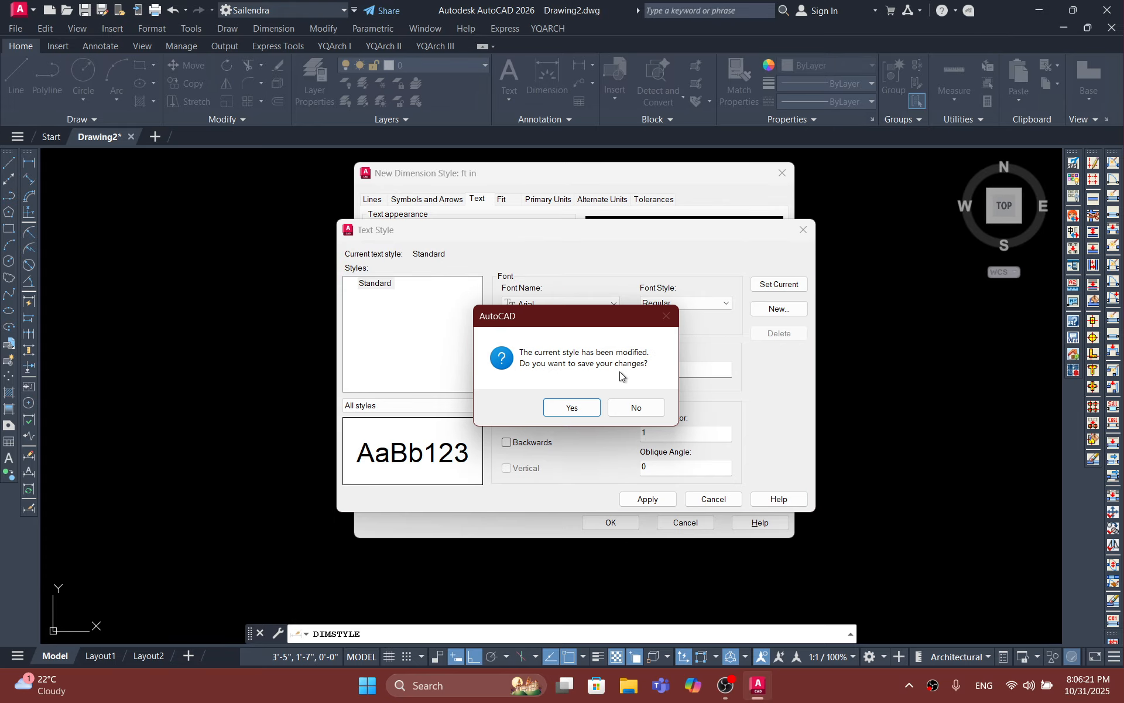
left_click(584, 412)
left_click(710, 499)
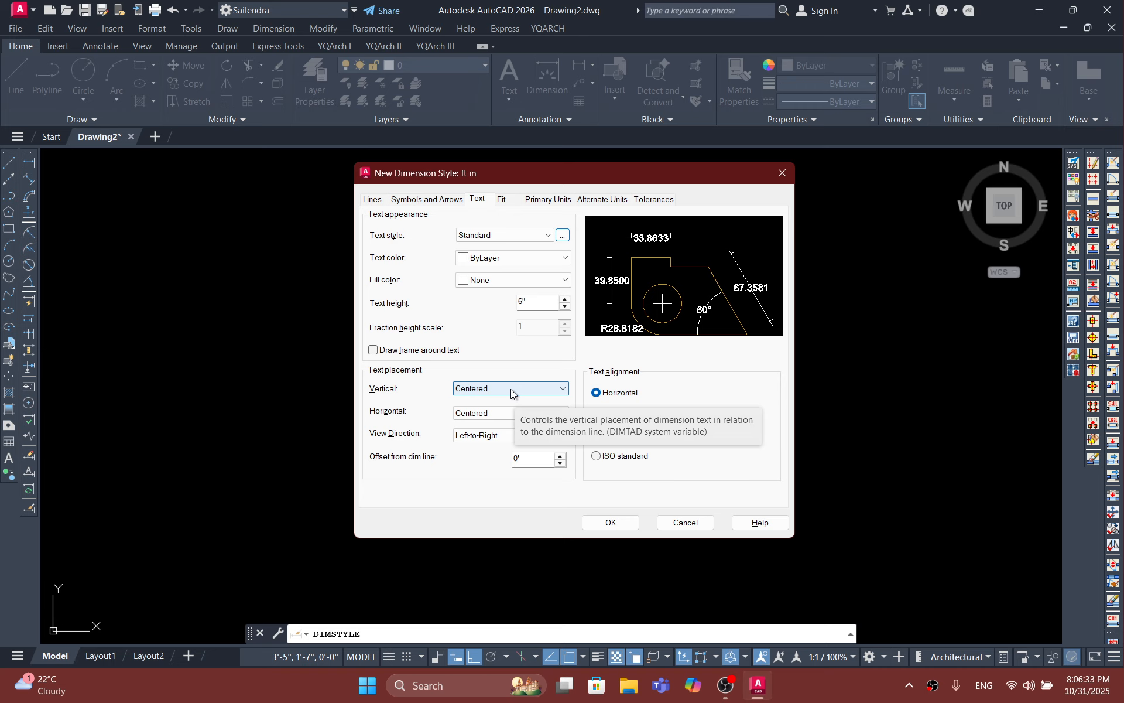
Step: Try the Above and Outside vertical text placements for the dimension style, and settle on Above
left_click(510, 389)
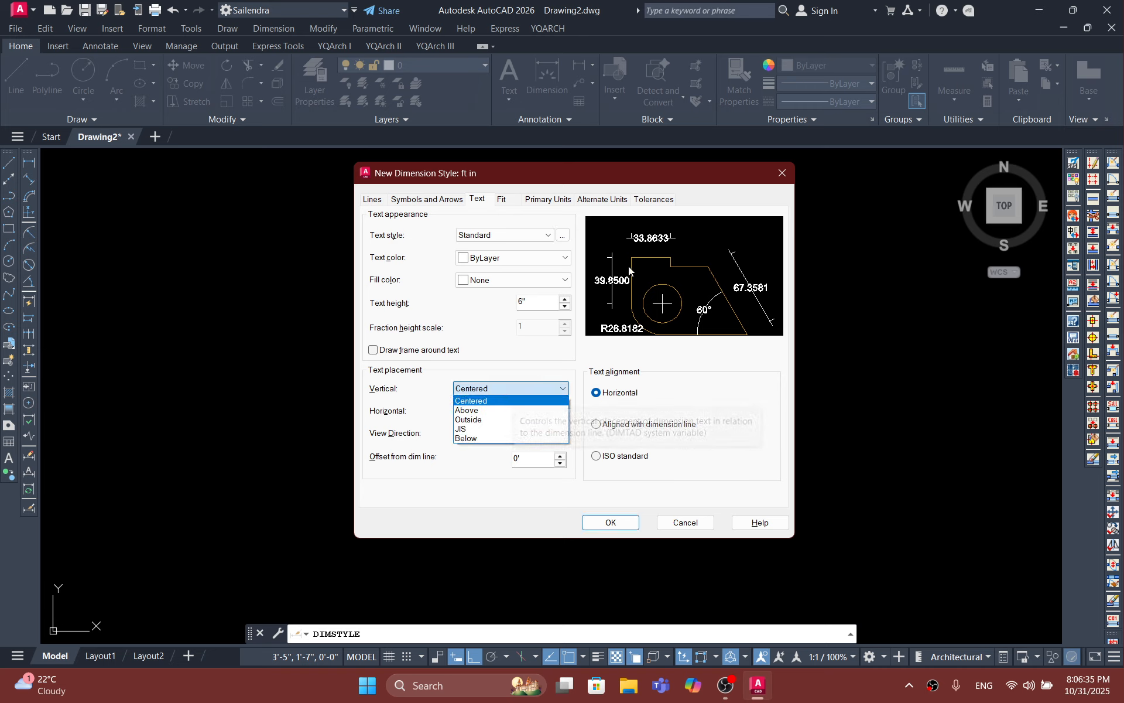
left_click(476, 413)
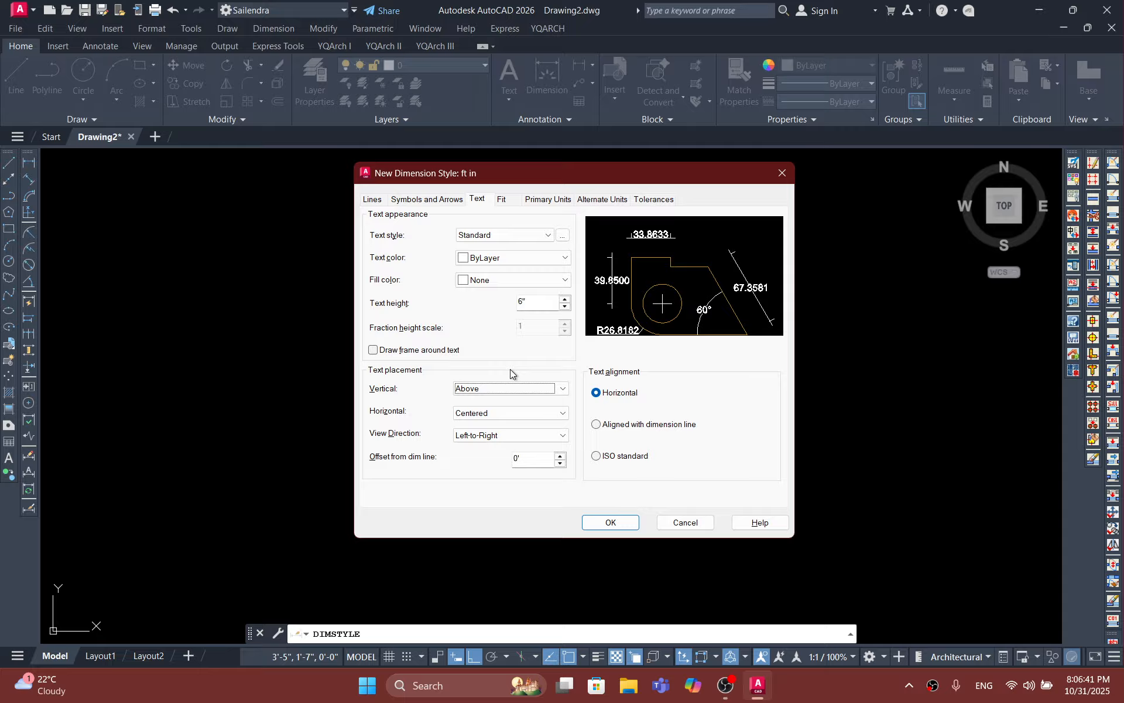
left_click(501, 387)
left_click(480, 419)
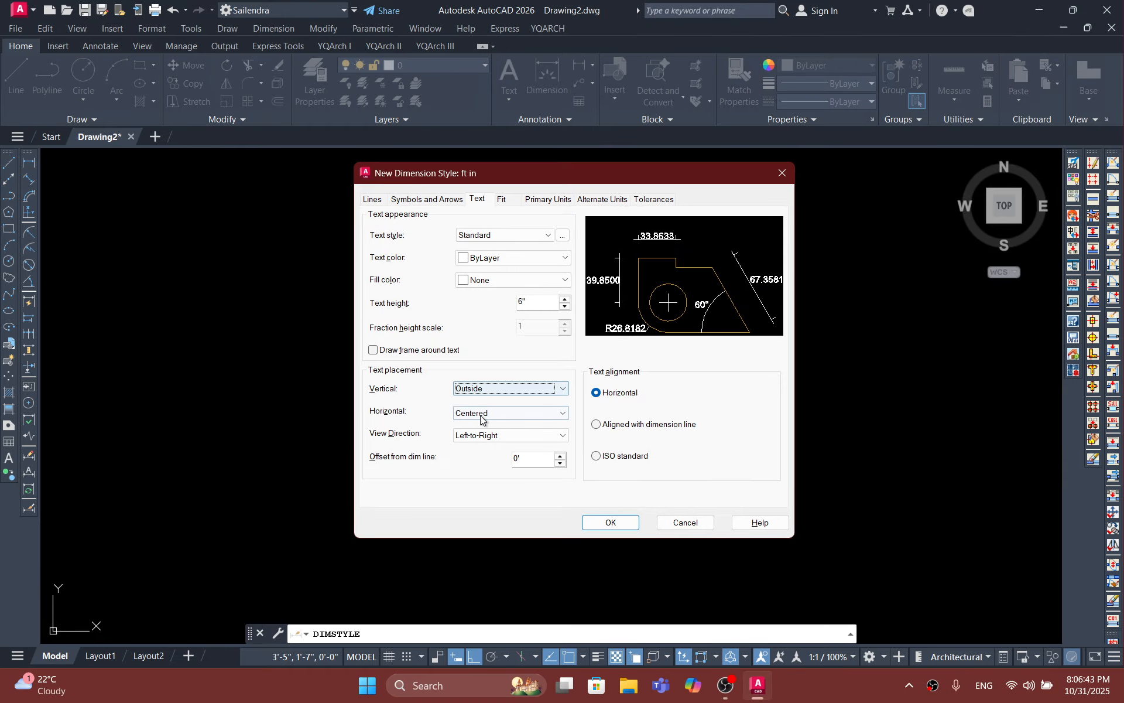
left_click(509, 389)
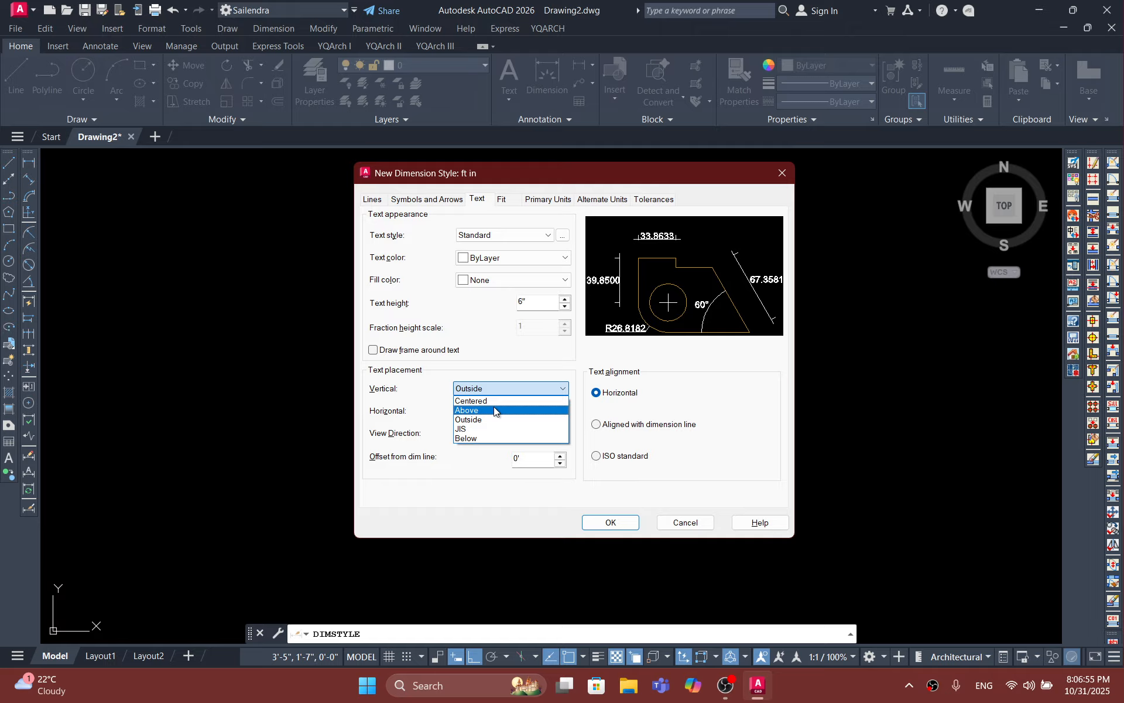
left_click(494, 409)
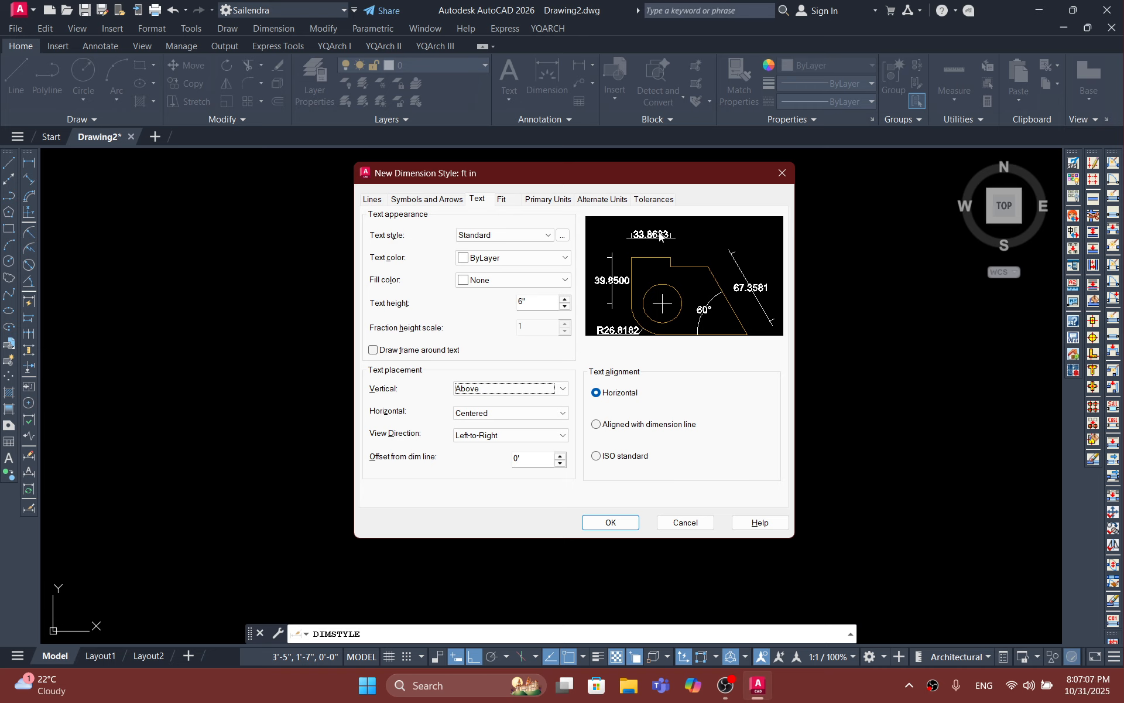
Step: Set the dimension text offset from the dimension line to 3" and align the text with the dimension line
double_click(532, 459)
key("BackSpace")
type("3\"")
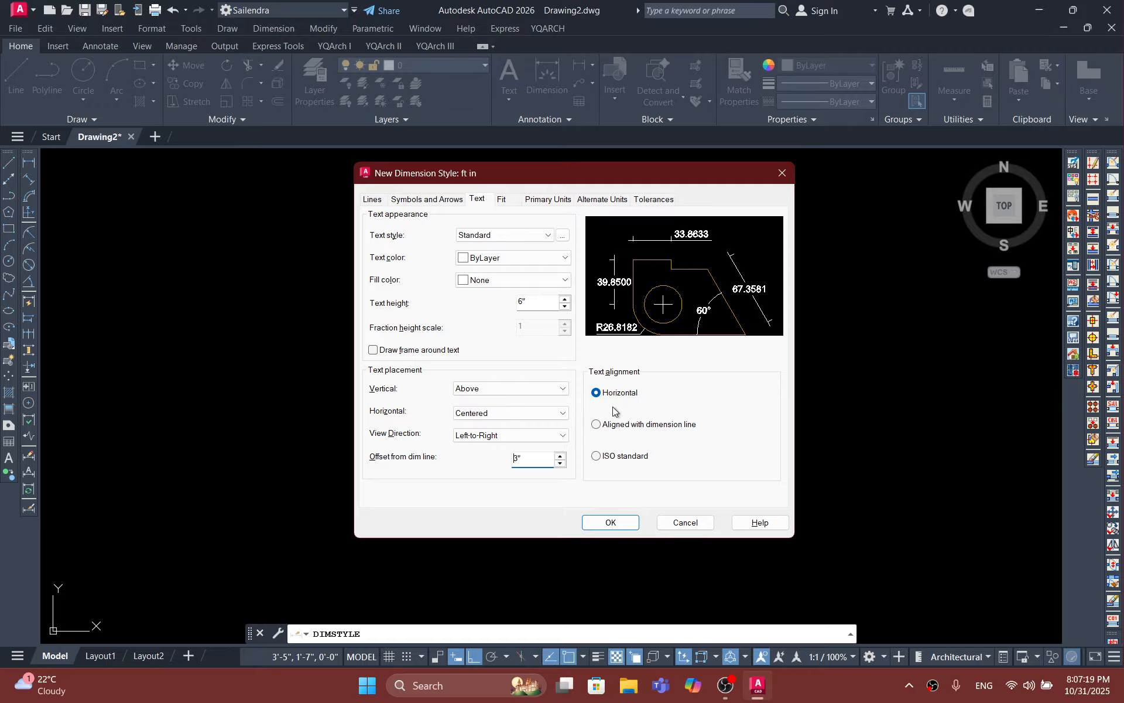
left_click(600, 426)
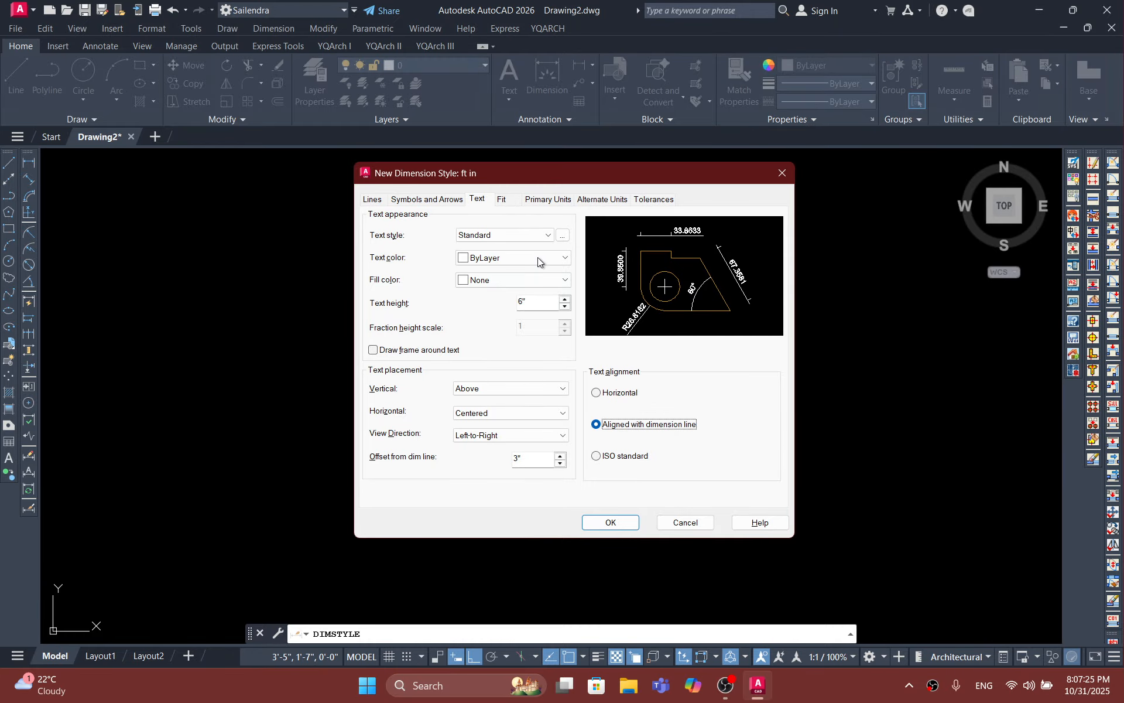
Step: Set the fit options to always keep text between extension lines and to place moved text over the dimension line with a leader
left_click(501, 202)
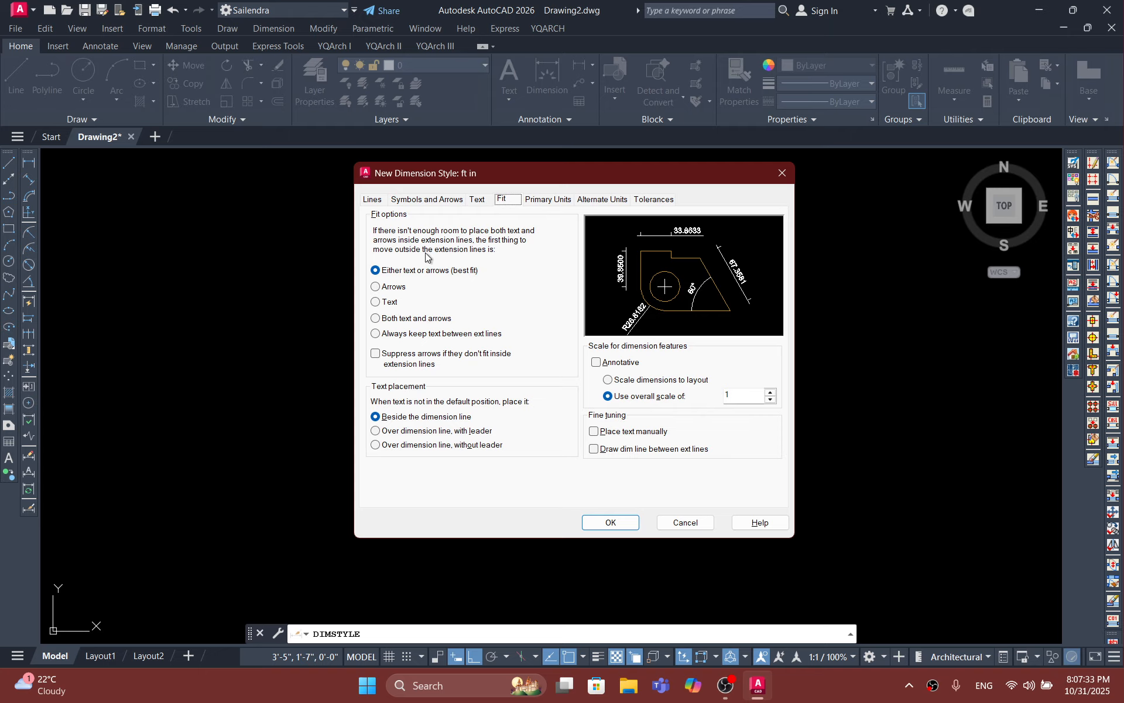
left_click(403, 336)
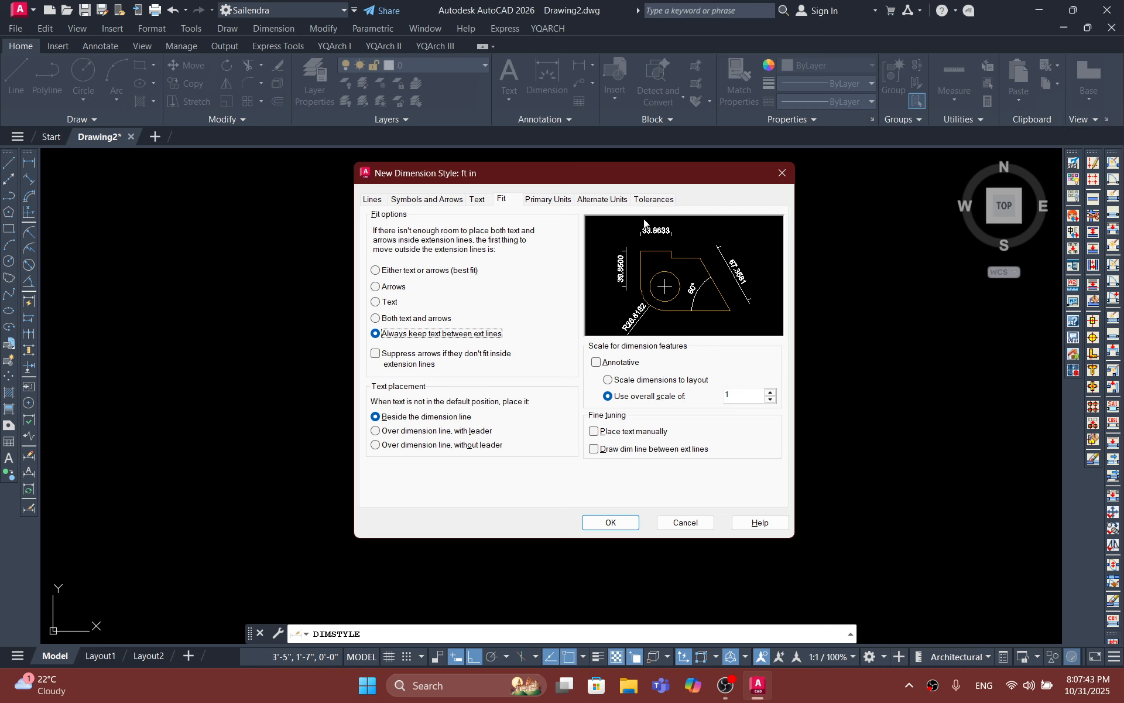
left_click(390, 433)
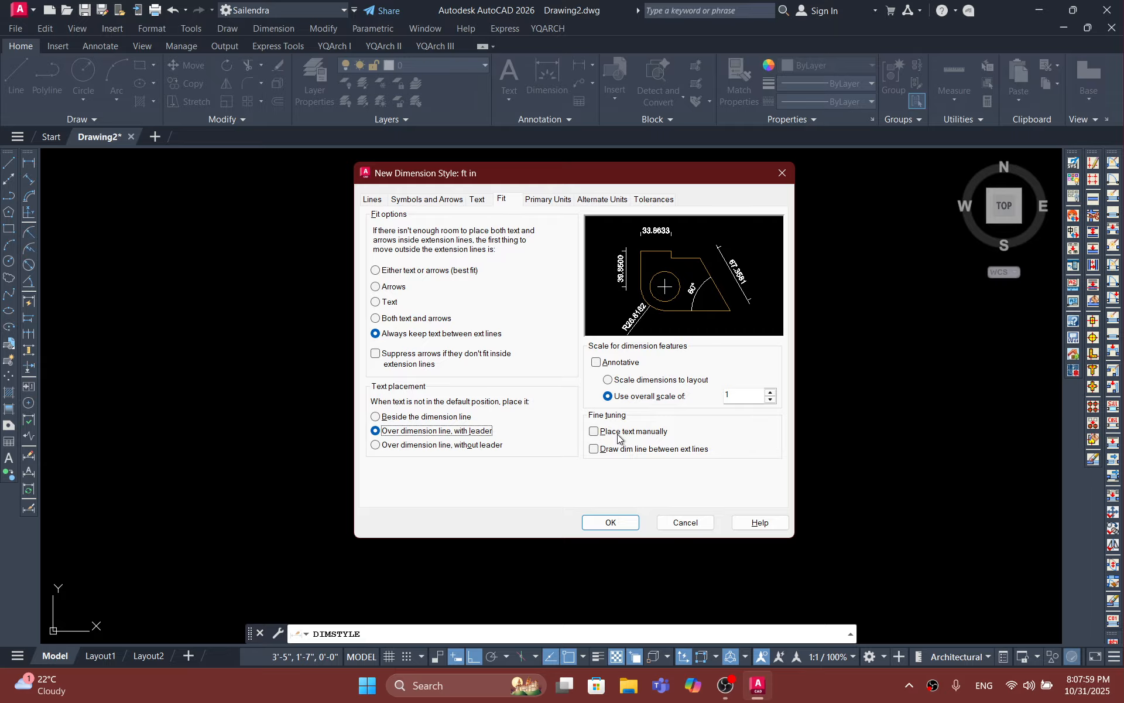
Step: Toggle drawing the dimension line between extension lines to compare its effect, and leave it enabled
left_click(594, 448)
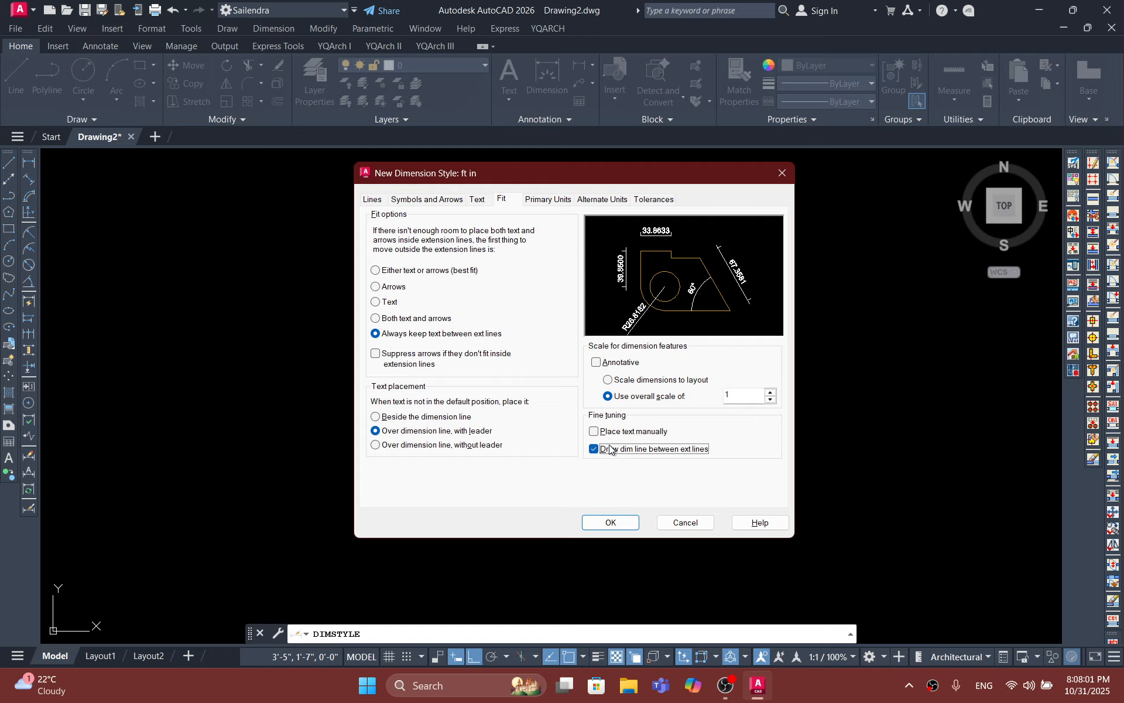
left_click(596, 448)
left_click(596, 449)
left_click(596, 449)
left_click(596, 449)
left_click(596, 449)
left_click(596, 449)
left_click(596, 448)
left_click(596, 448)
left_click(596, 449)
left_click(596, 448)
Step: Set the primary linear units to the Engineering format with 0'-0" precision
left_click(557, 198)
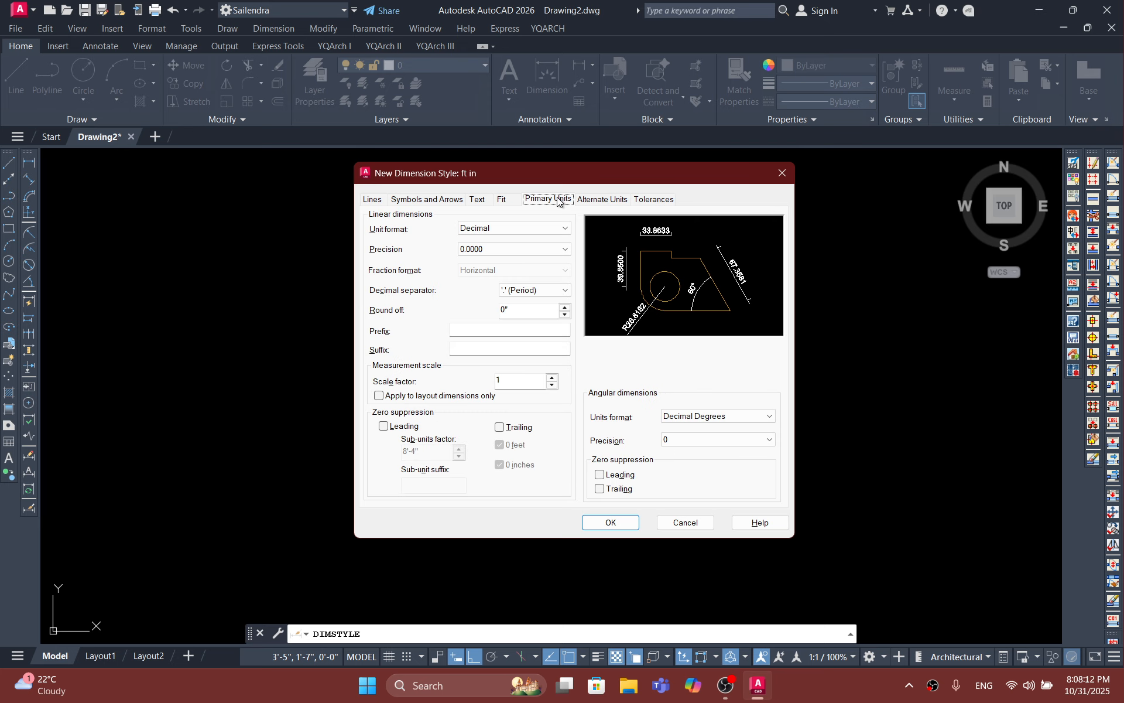
left_click(520, 226)
left_click(499, 260)
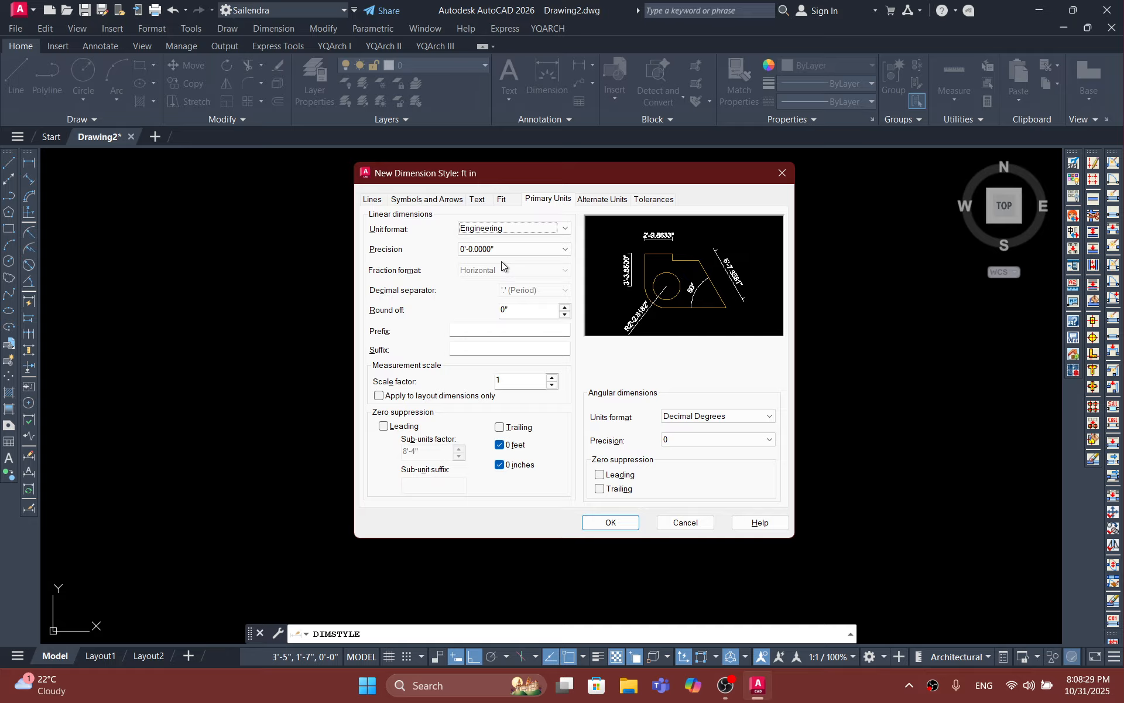
left_click(510, 246)
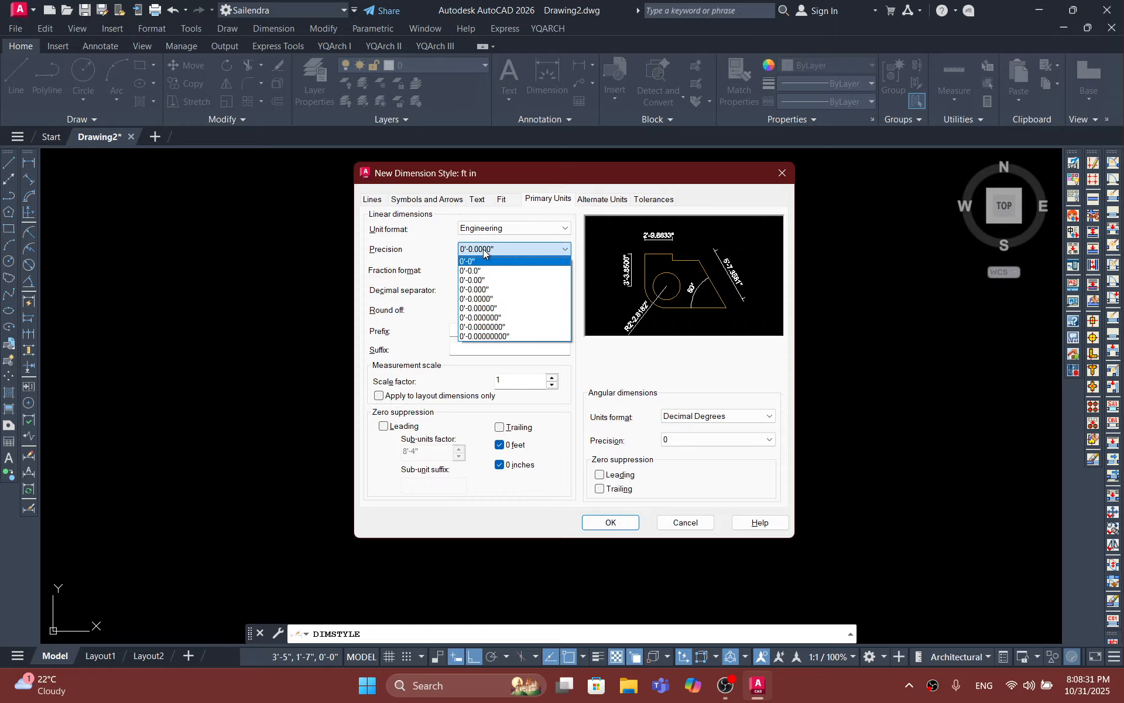
left_click(480, 261)
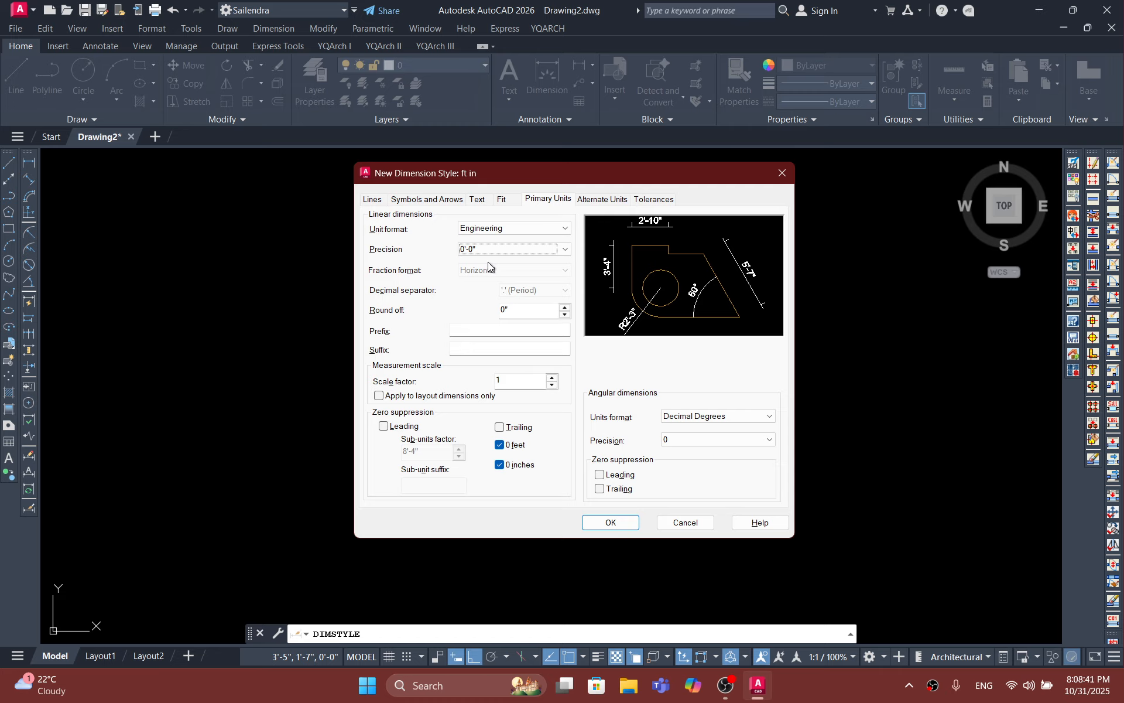
Step: Turn off zero suppression for inches in the linear dimensions and save the new dimension style
left_click(501, 463)
left_click(649, 200)
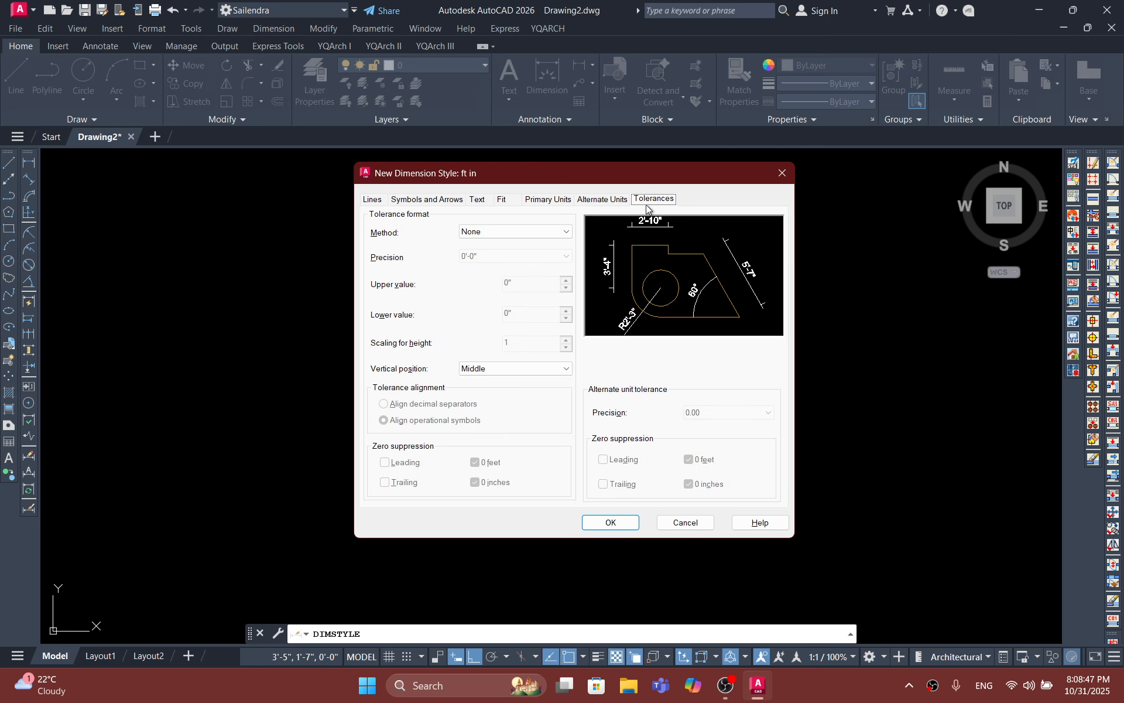
left_click(613, 522)
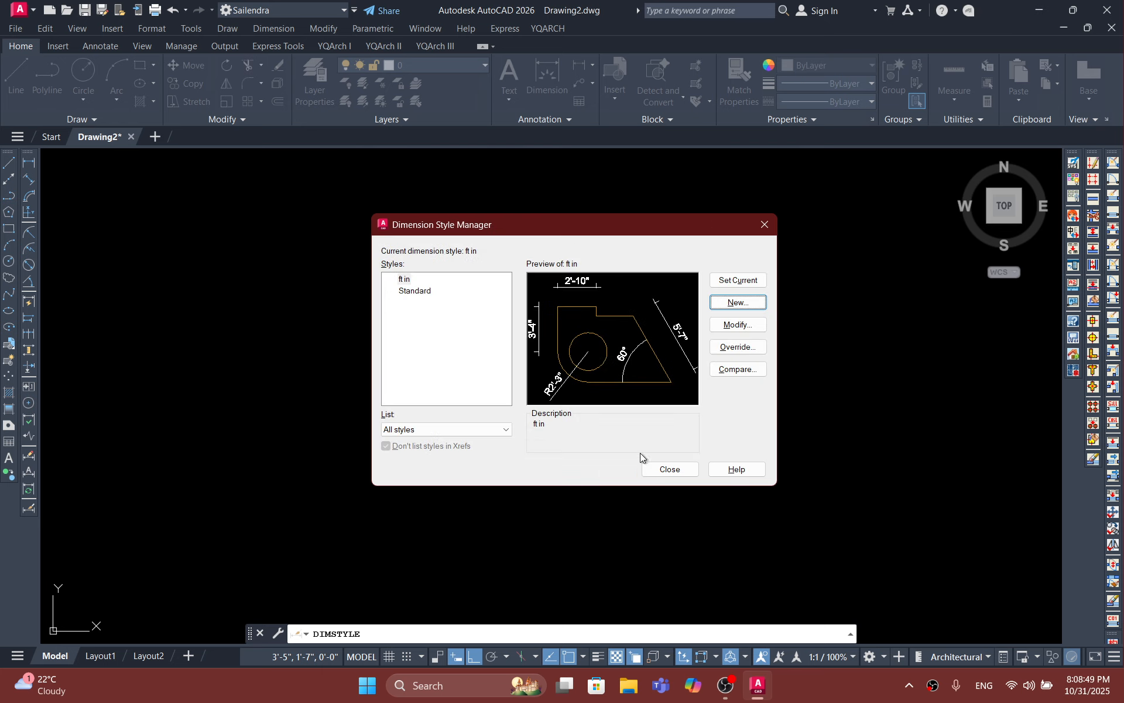
Step: Make the ft in dimension style current and close the Dimension Style Manager
left_click(743, 281)
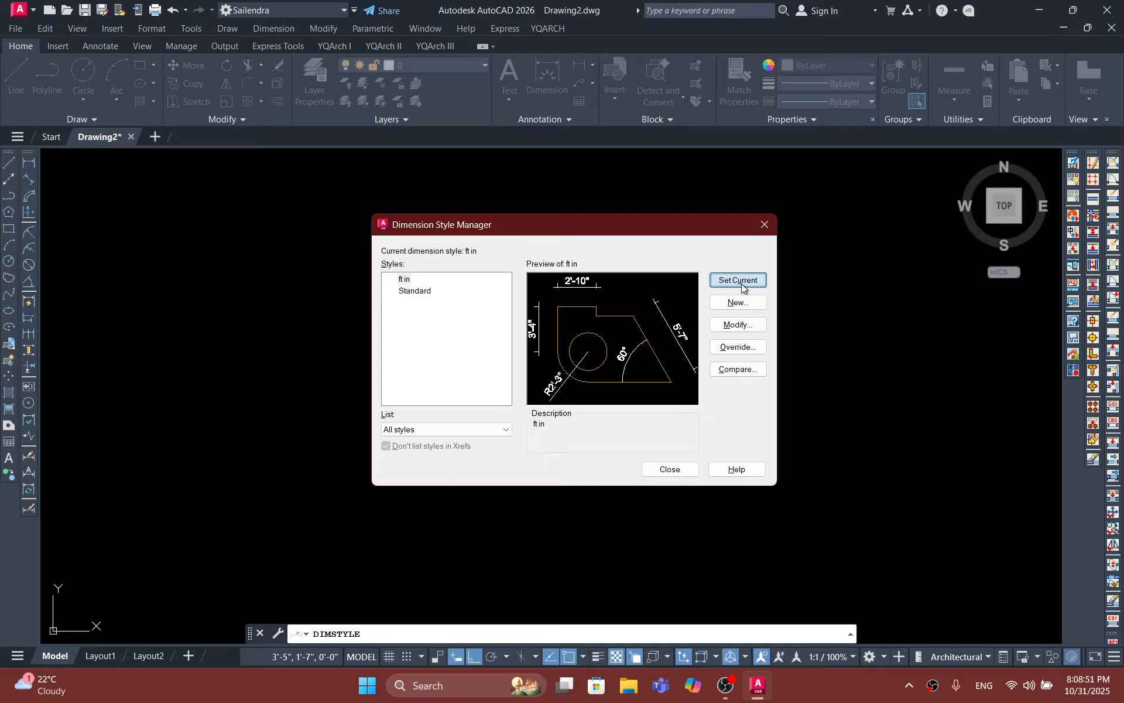
left_click(396, 286)
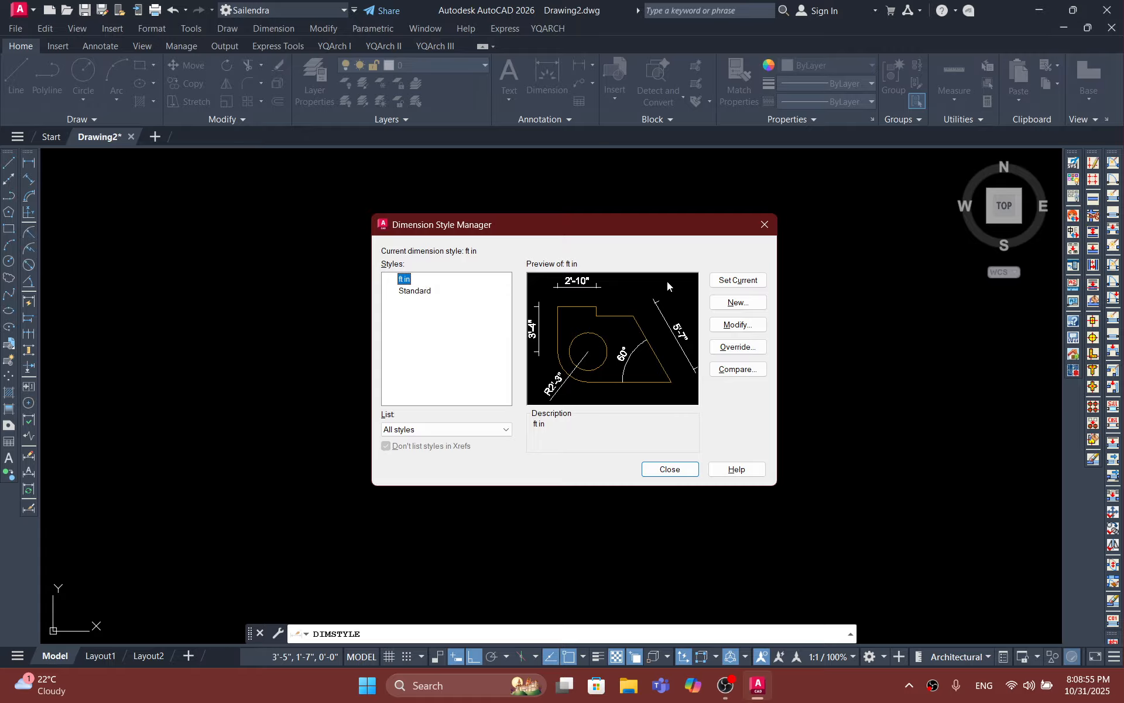
left_click(737, 280)
left_click(683, 467)
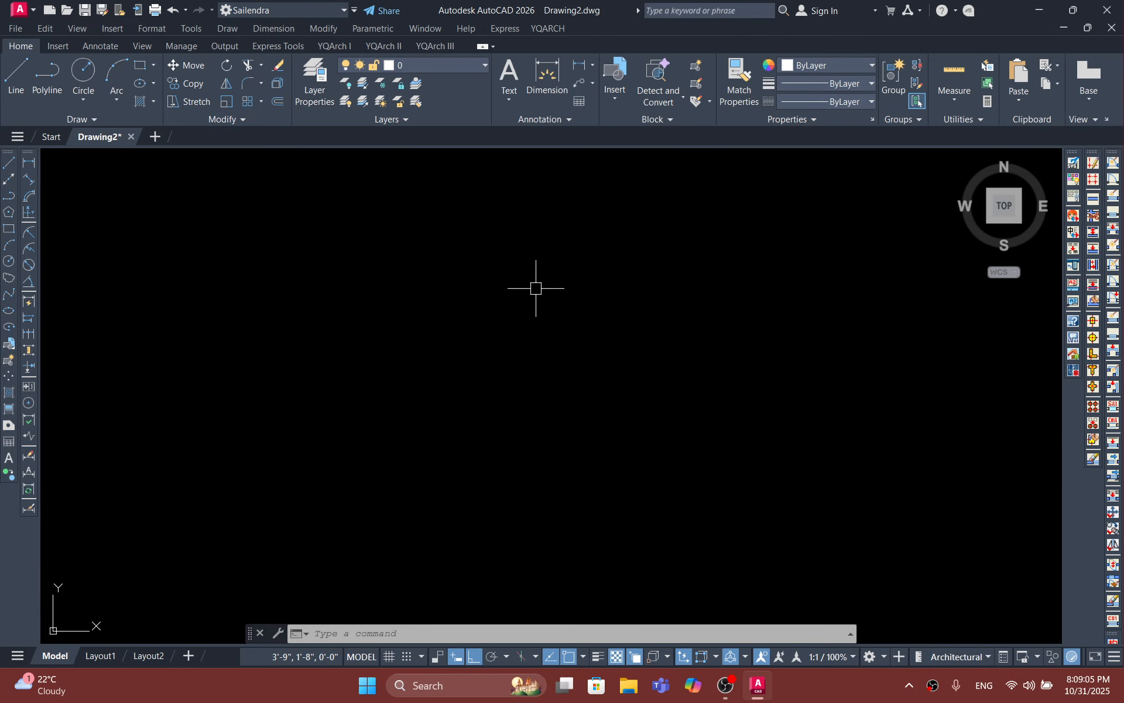
Step: Draw a 14" by 14" square with the Rectangle command in the empty drawing area
type("c")
key("Return")
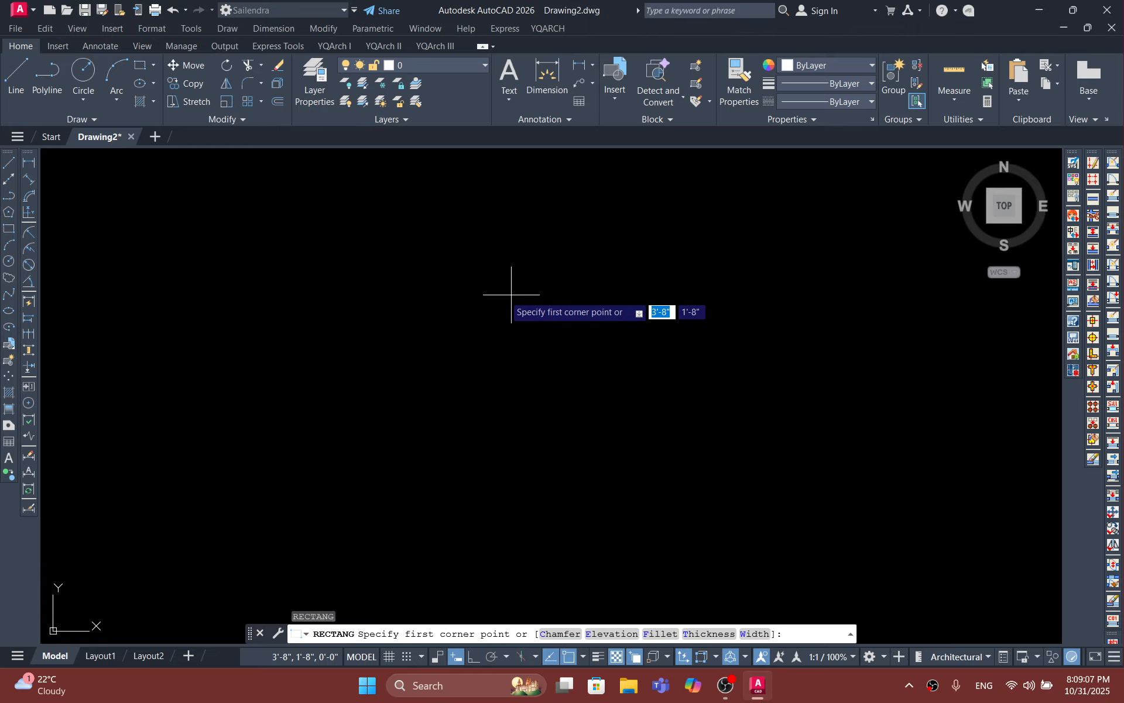
left_click(458, 296)
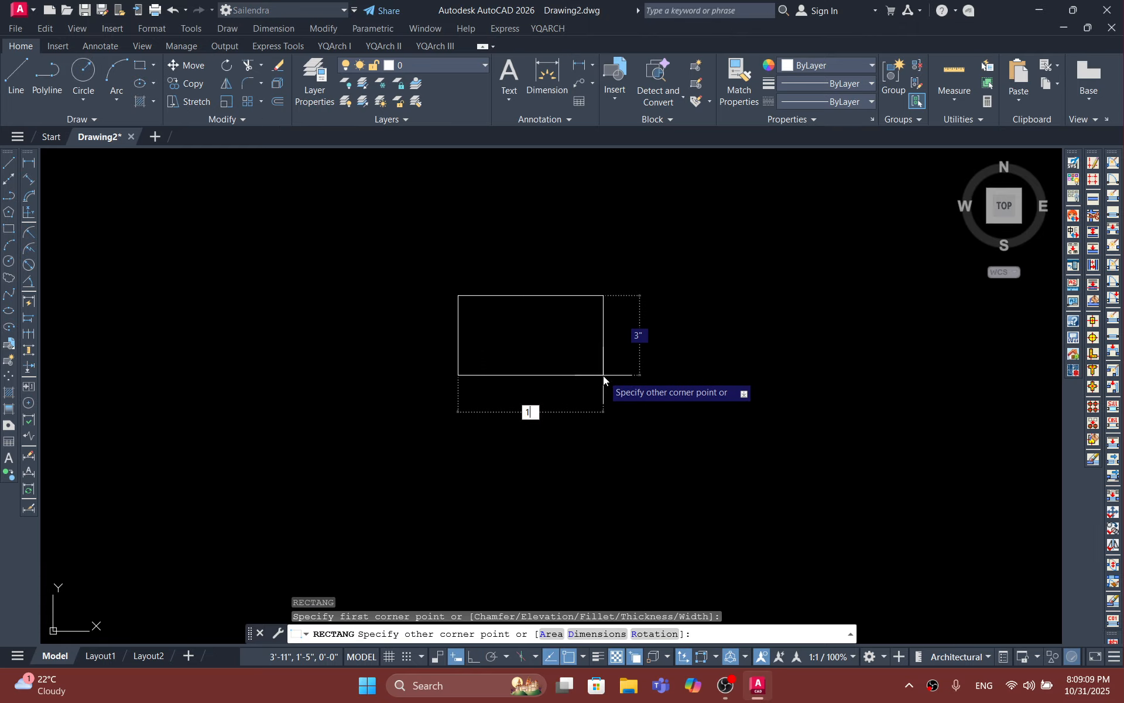
key("Tab")
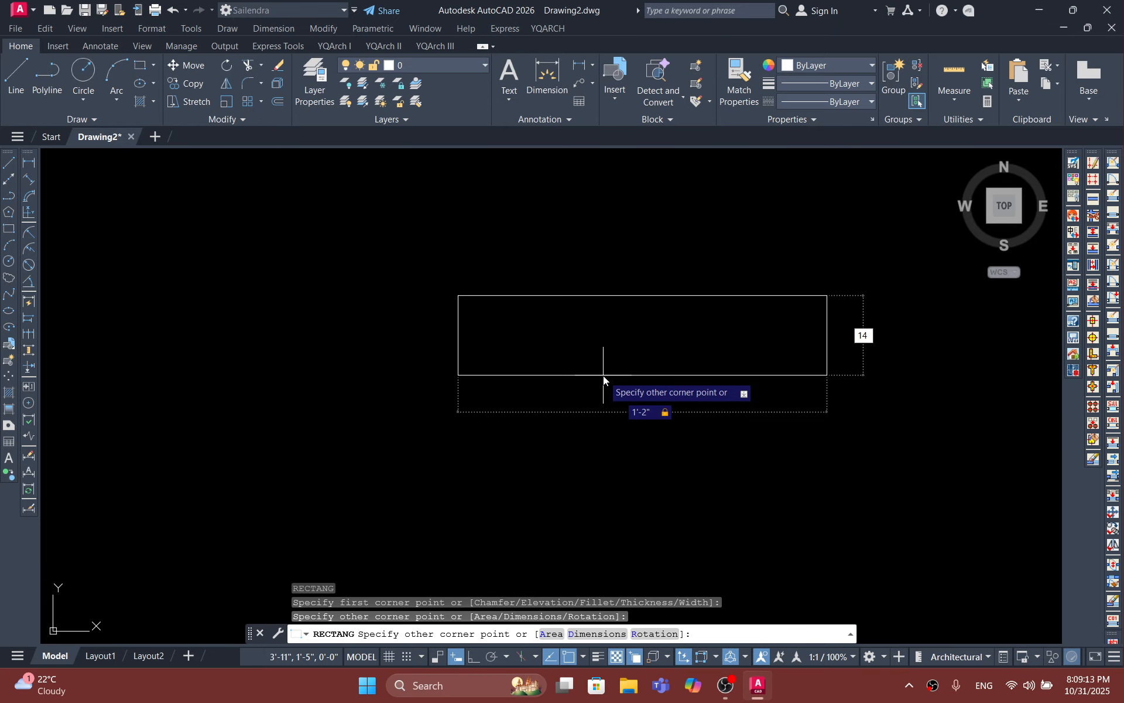
key("Return")
scroll(587, 343, "down", 5)
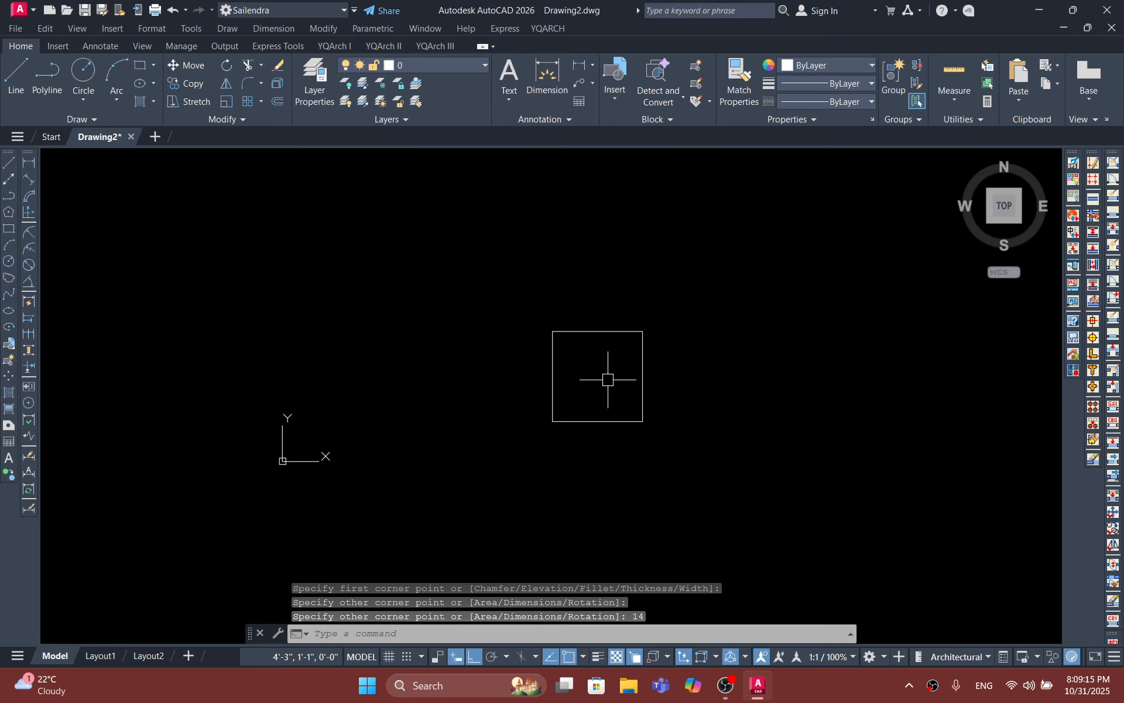
key("Return")
key("Return")
key("Escape")
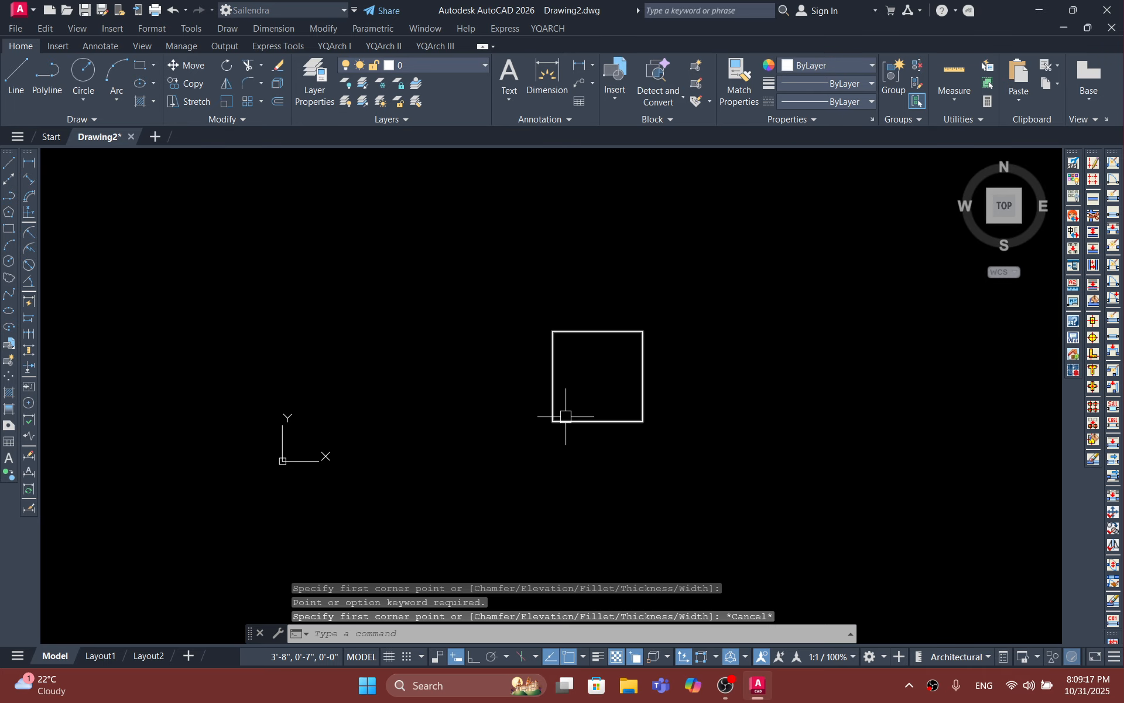
Step: Add a vertical linear dimension along the square's left edge, placed outside the square
left_click(28, 162)
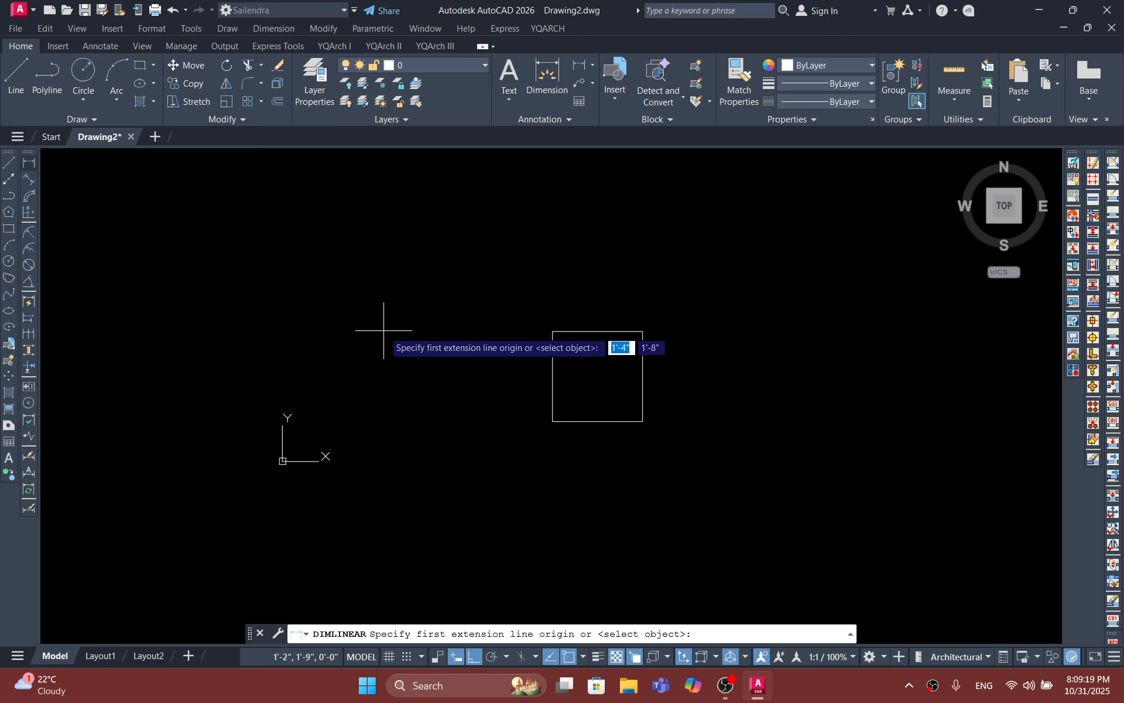
scroll(544, 354, "up", 4)
left_click(566, 297)
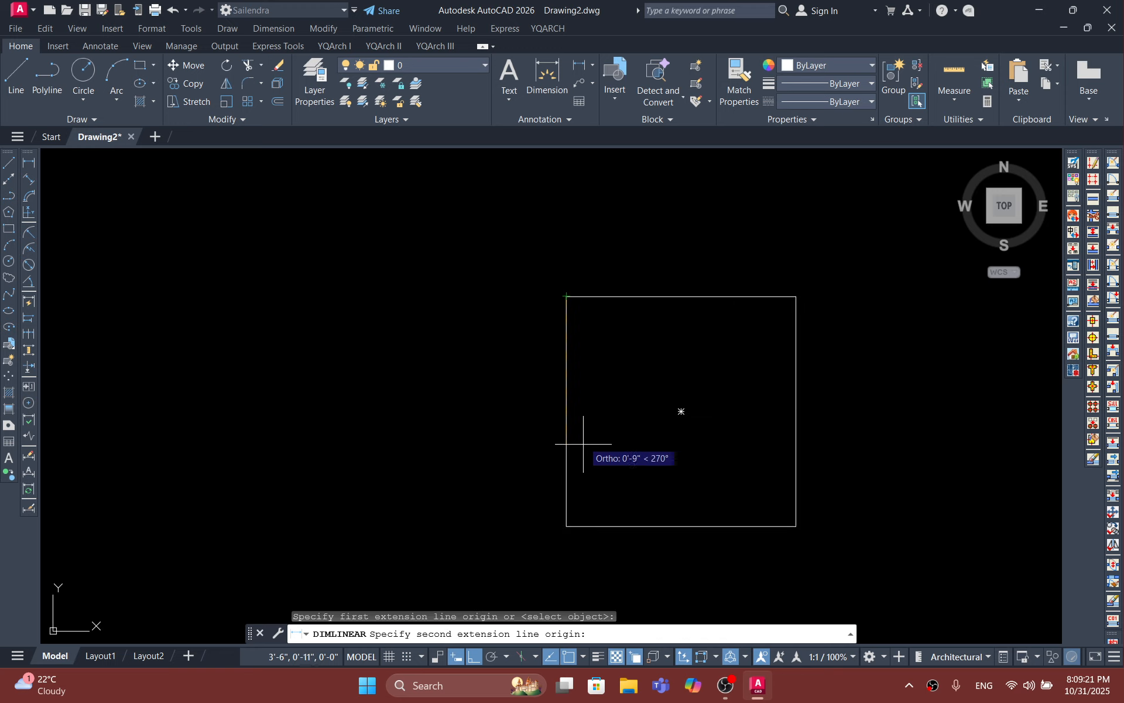
left_click(566, 526)
left_click(519, 524)
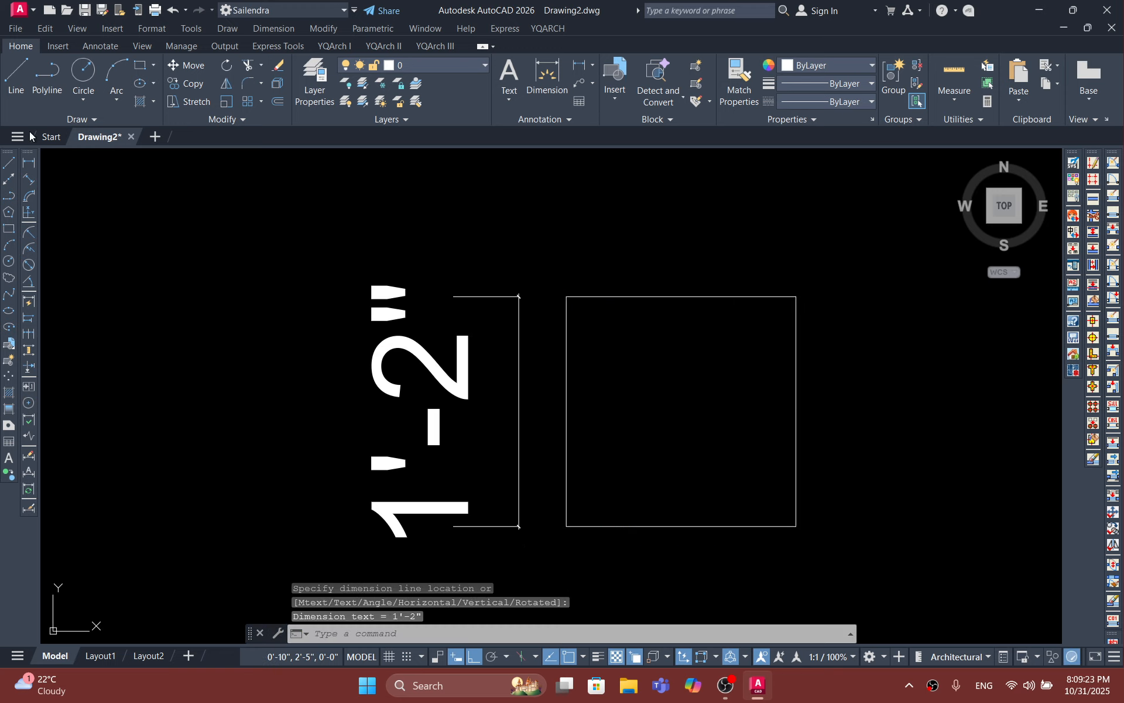
Step: Add a horizontal linear dimension across the square's top edge, placed above the square
left_click(29, 166)
left_click(567, 296)
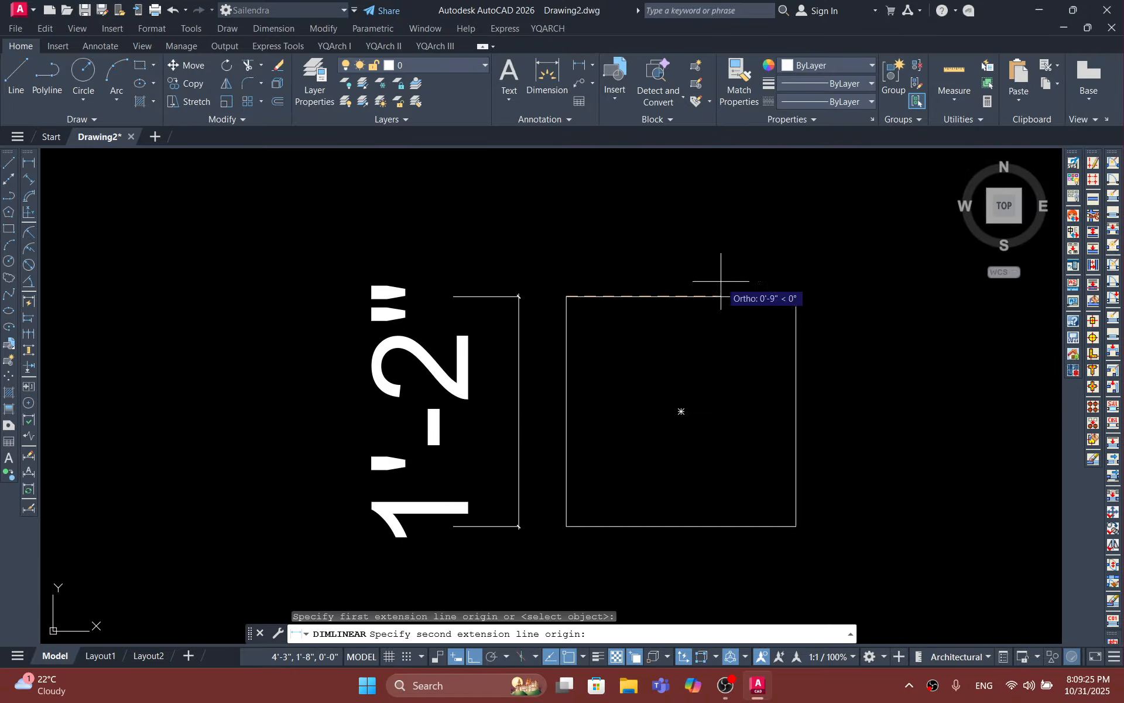
left_click(795, 296)
left_click(780, 244)
scroll(766, 286, "down", 12)
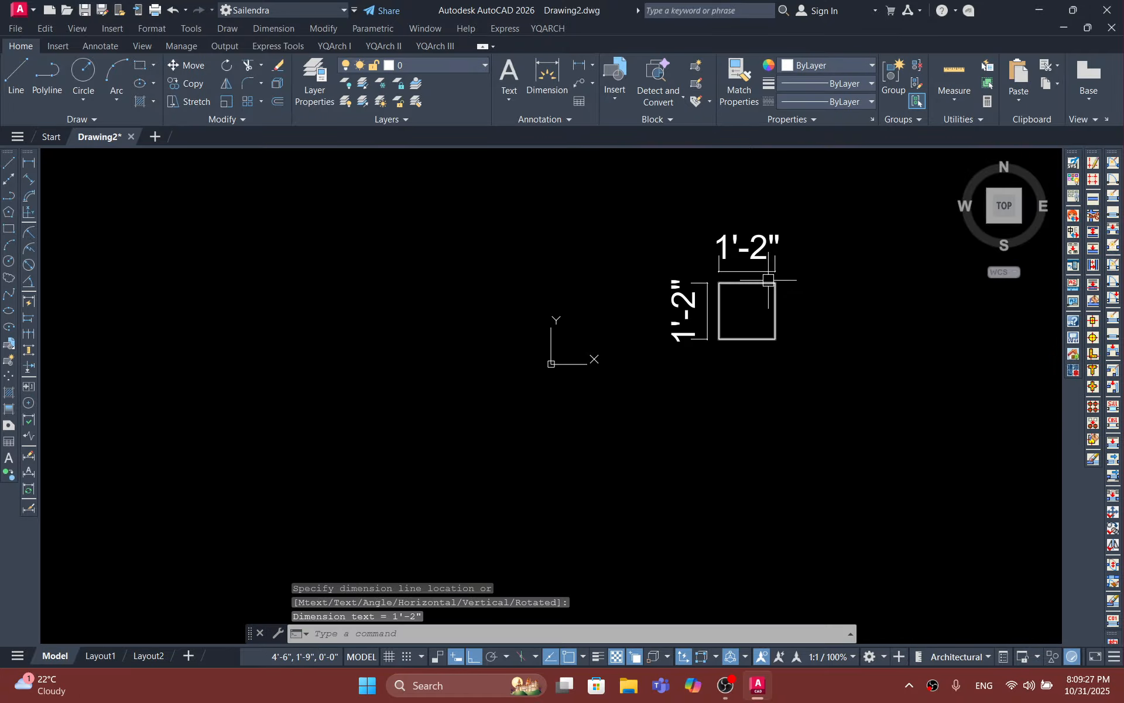
Step: Open the Dimension Style Manager to refine the ft in dimension style
middle_click_drag(764, 310, 507, 327)
scroll(376, 297, "up", 10)
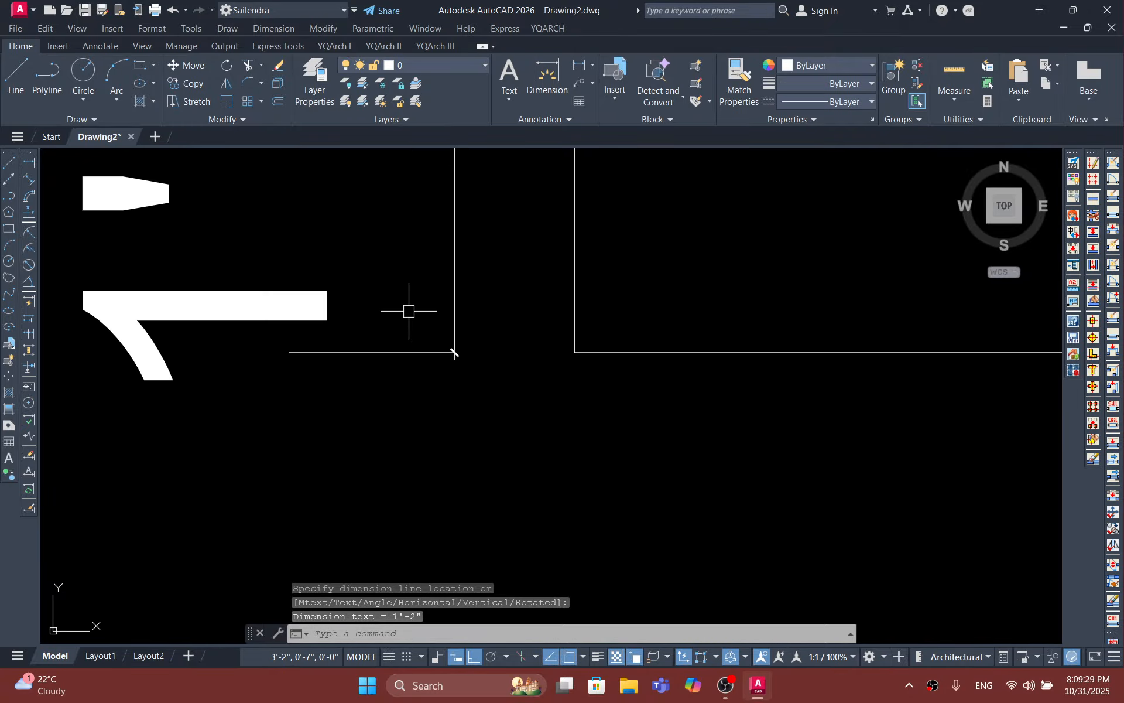
middle_click_drag(410, 309, 380, 377)
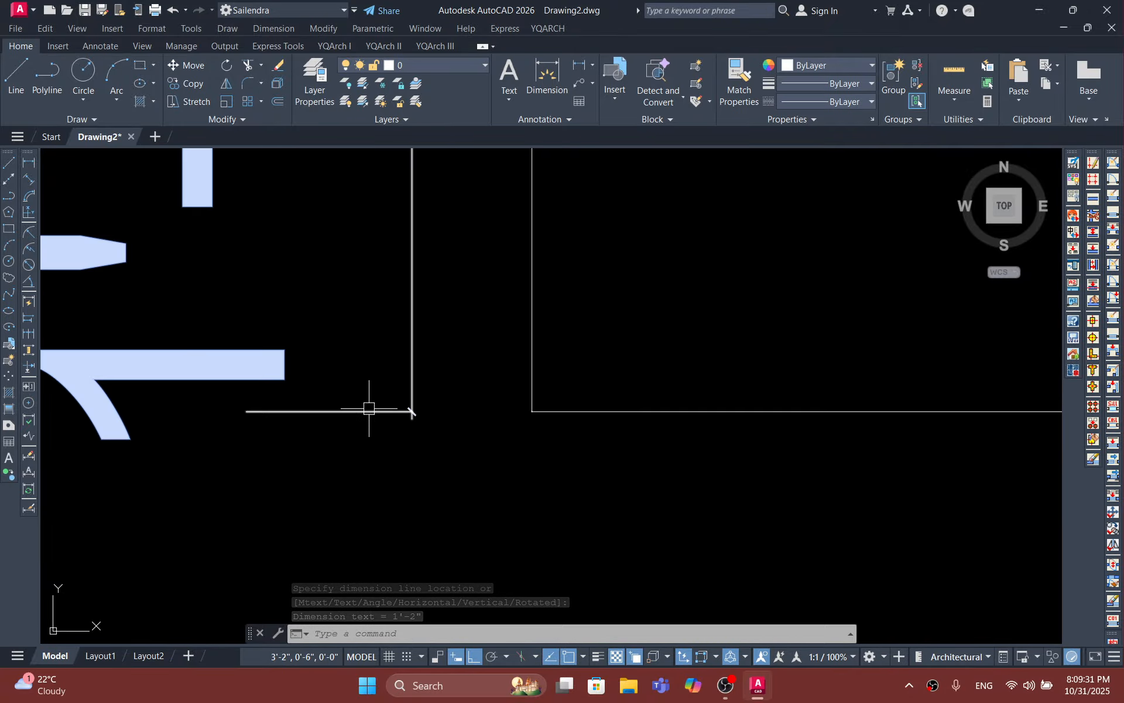
scroll(456, 409, "down", 10)
scroll(457, 409, "up", 6)
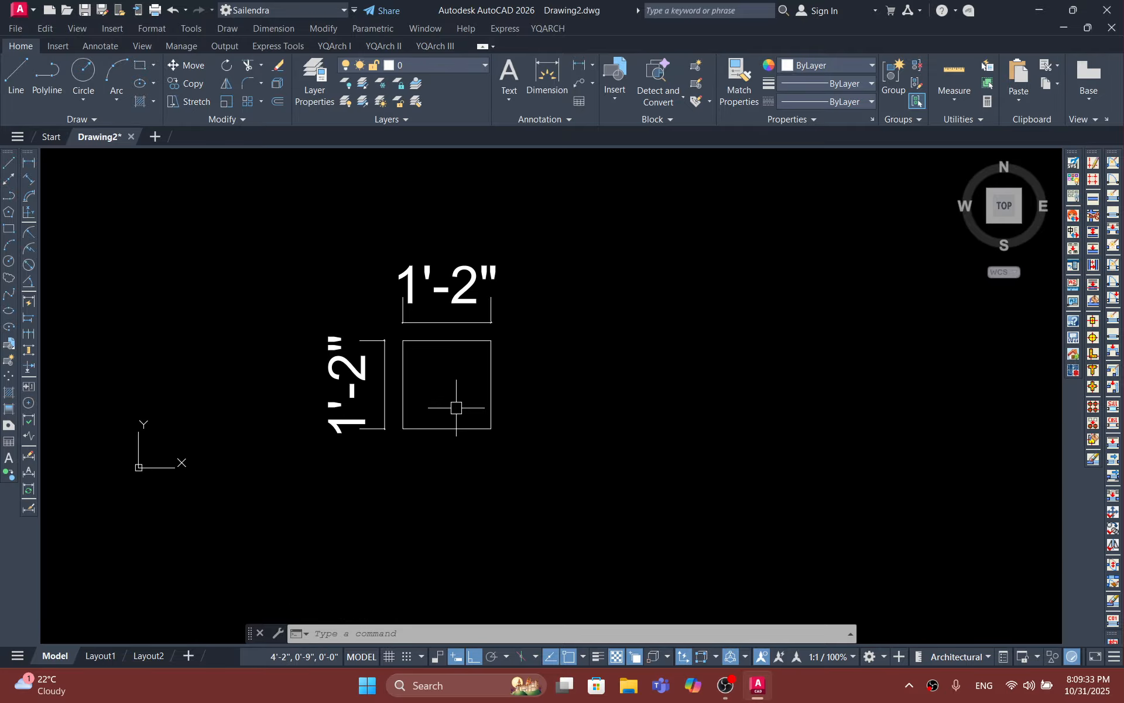
key("Return")
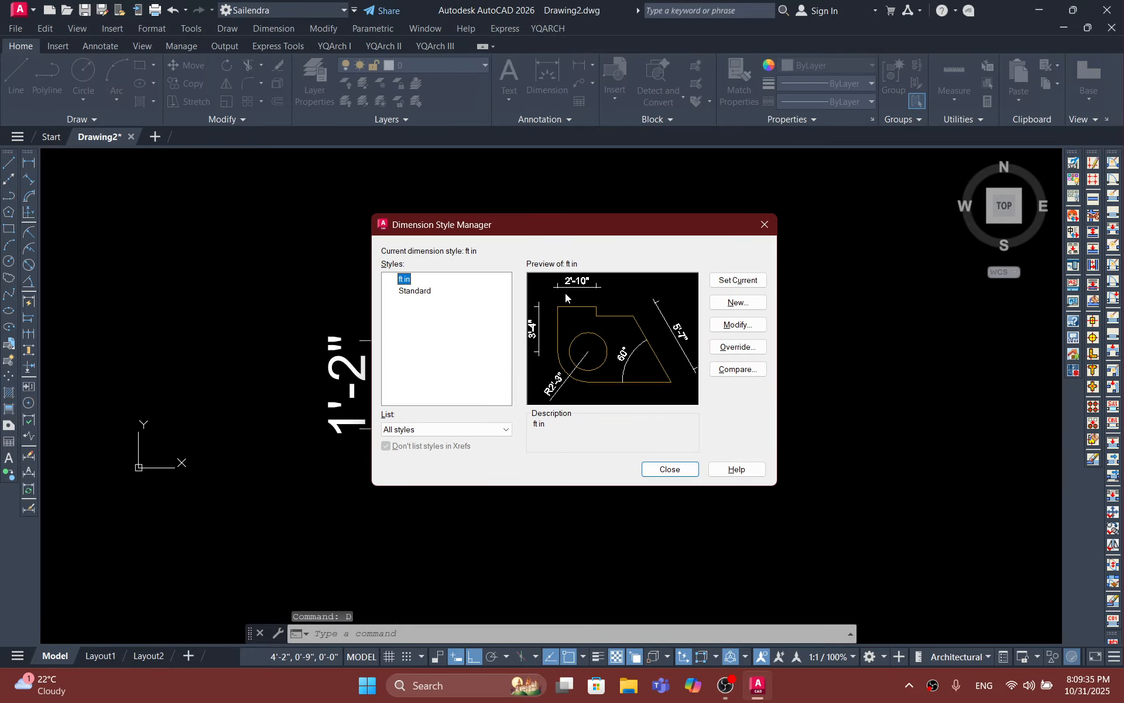
left_click(729, 325)
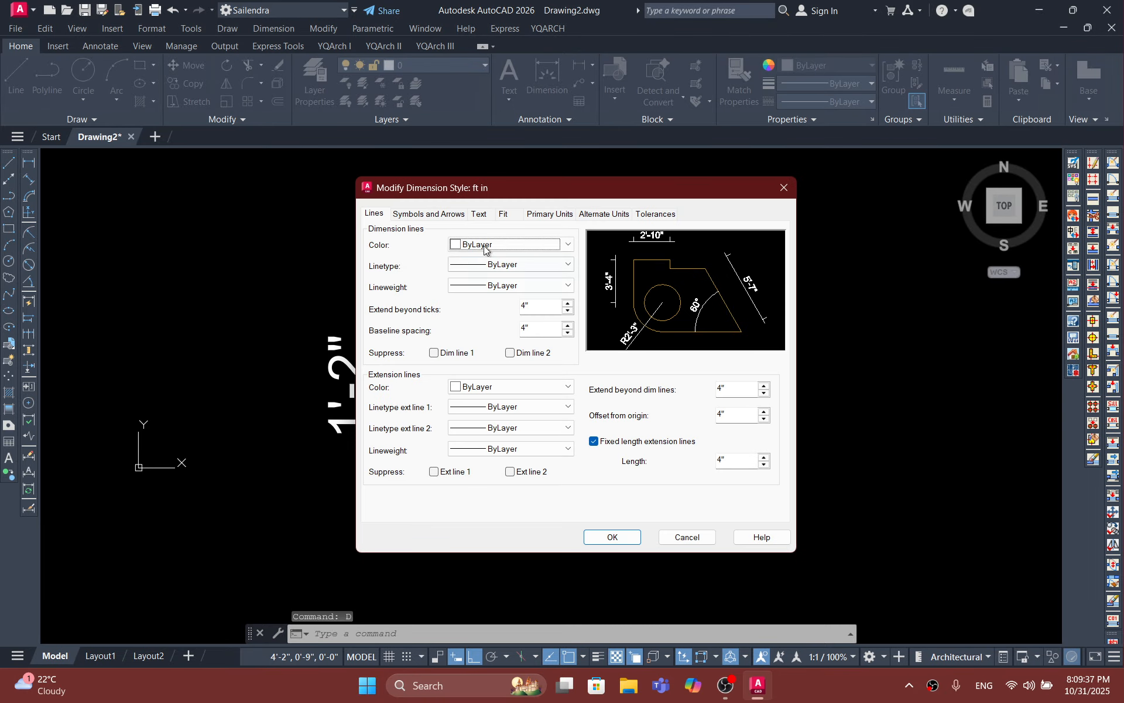
left_click(449, 215)
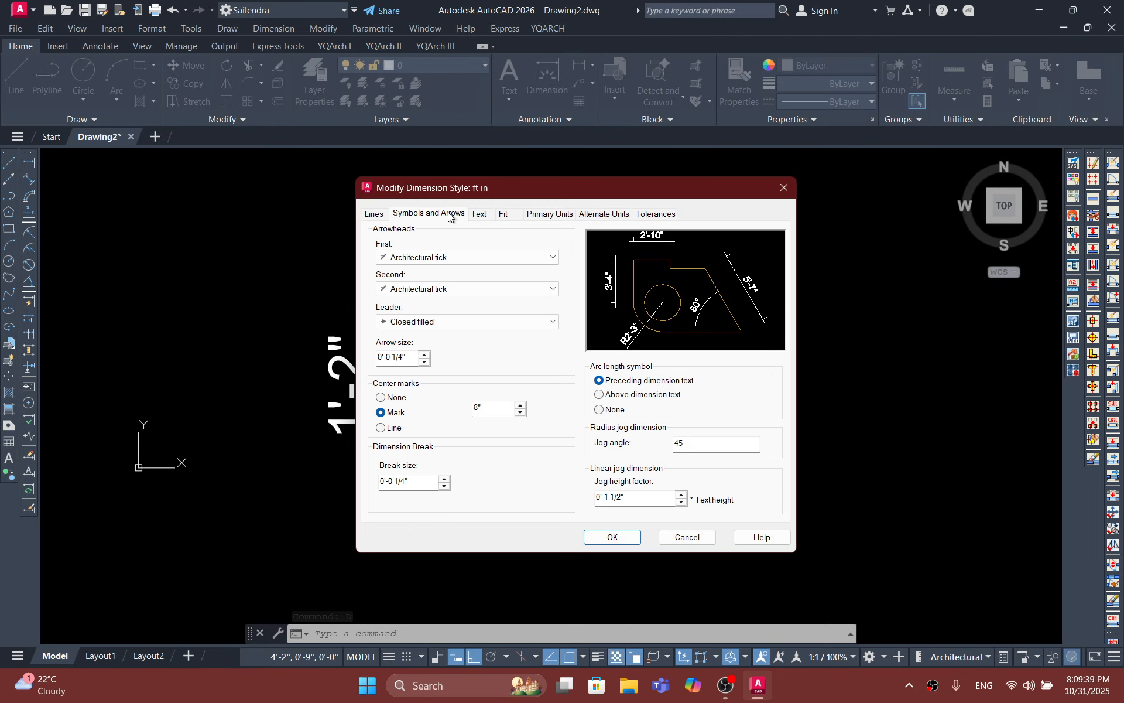
left_click(424, 363)
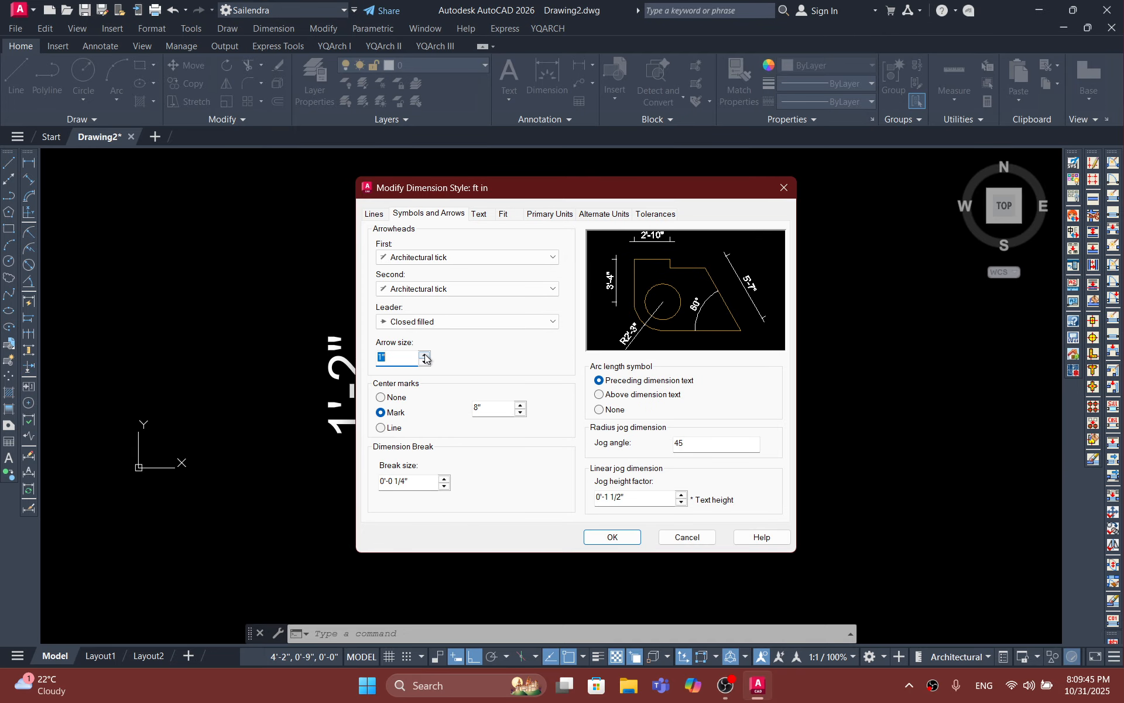
left_click(424, 356)
left_click(424, 356)
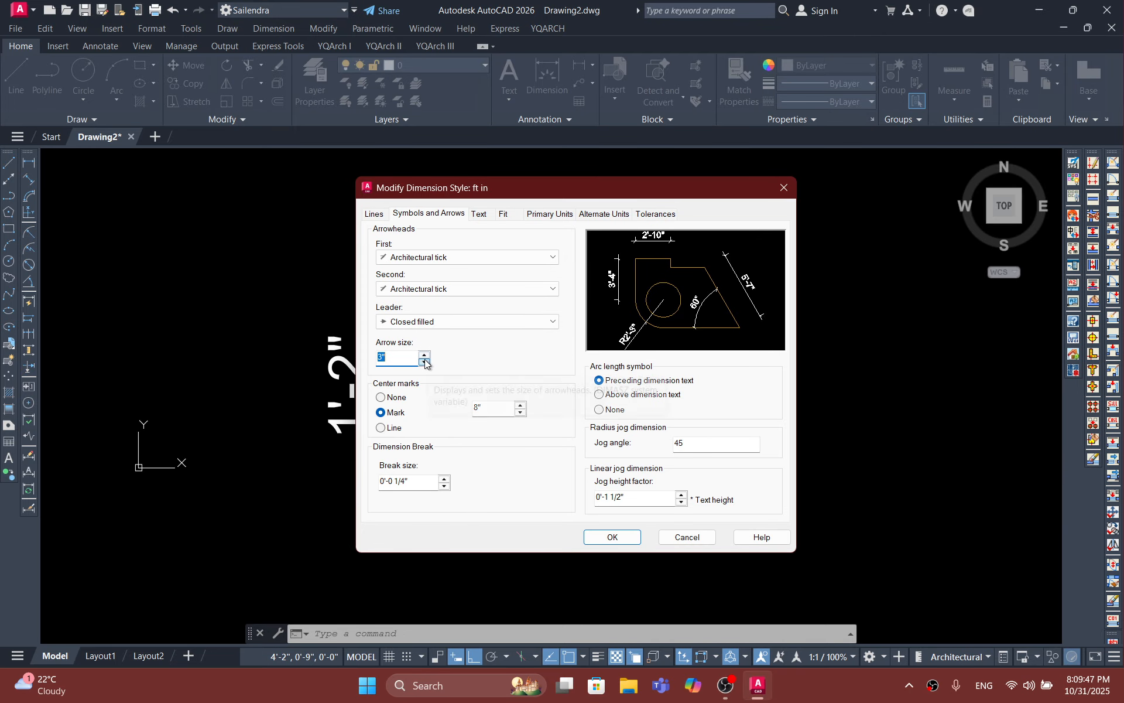
left_click(423, 363)
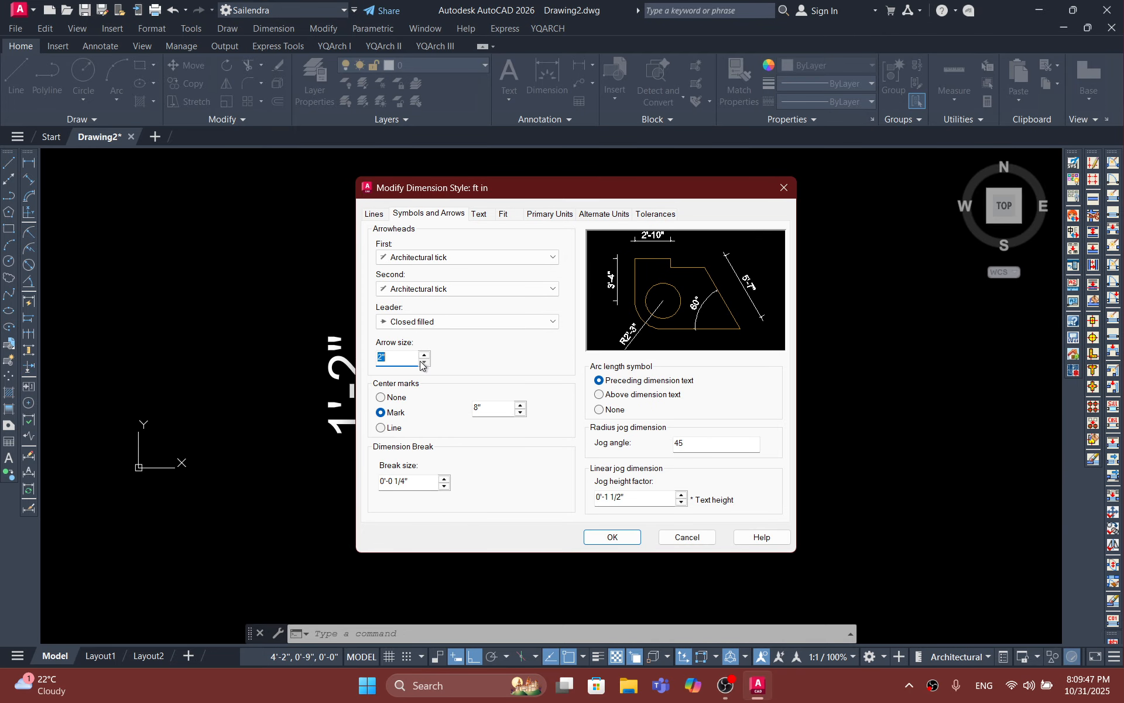
left_click(782, 186)
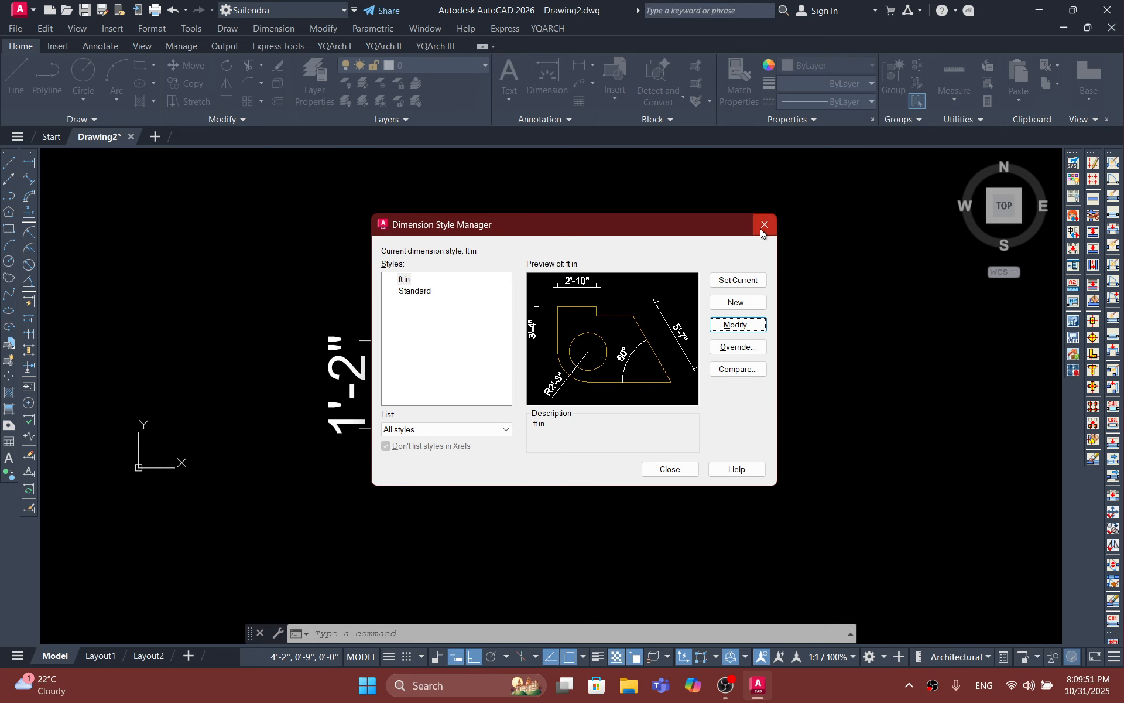
Step: Modify the ft in dimension style by setting its arrow size to 0'-0 1/6"
left_click(745, 323)
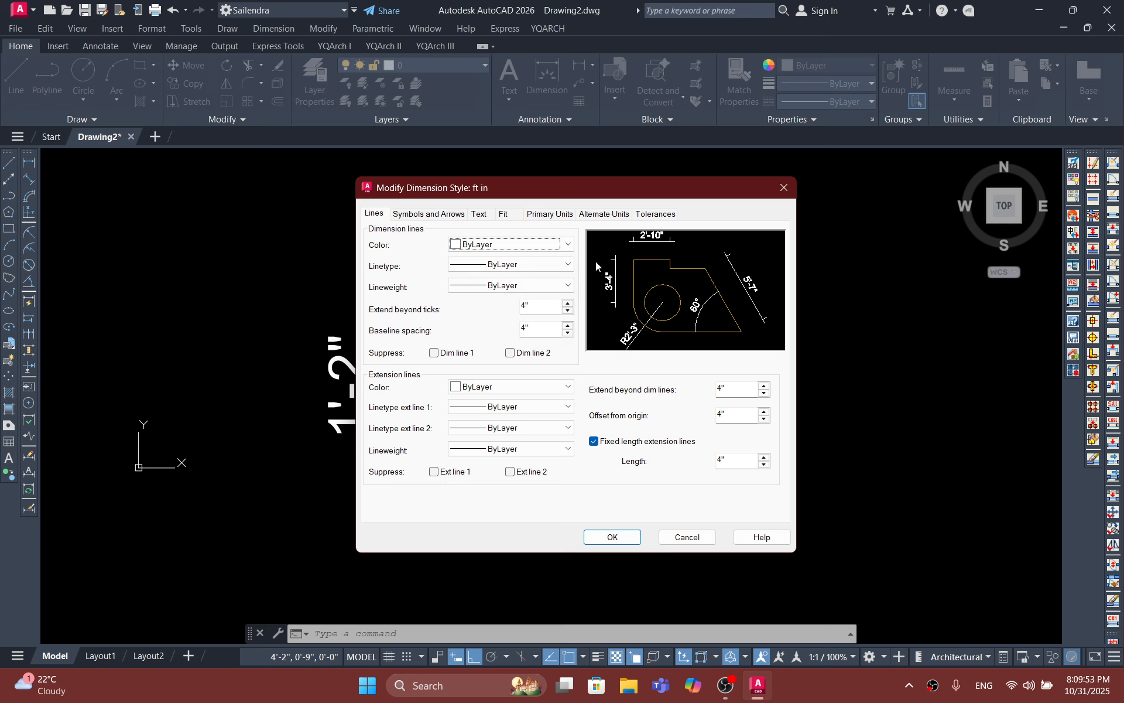
left_click(440, 215)
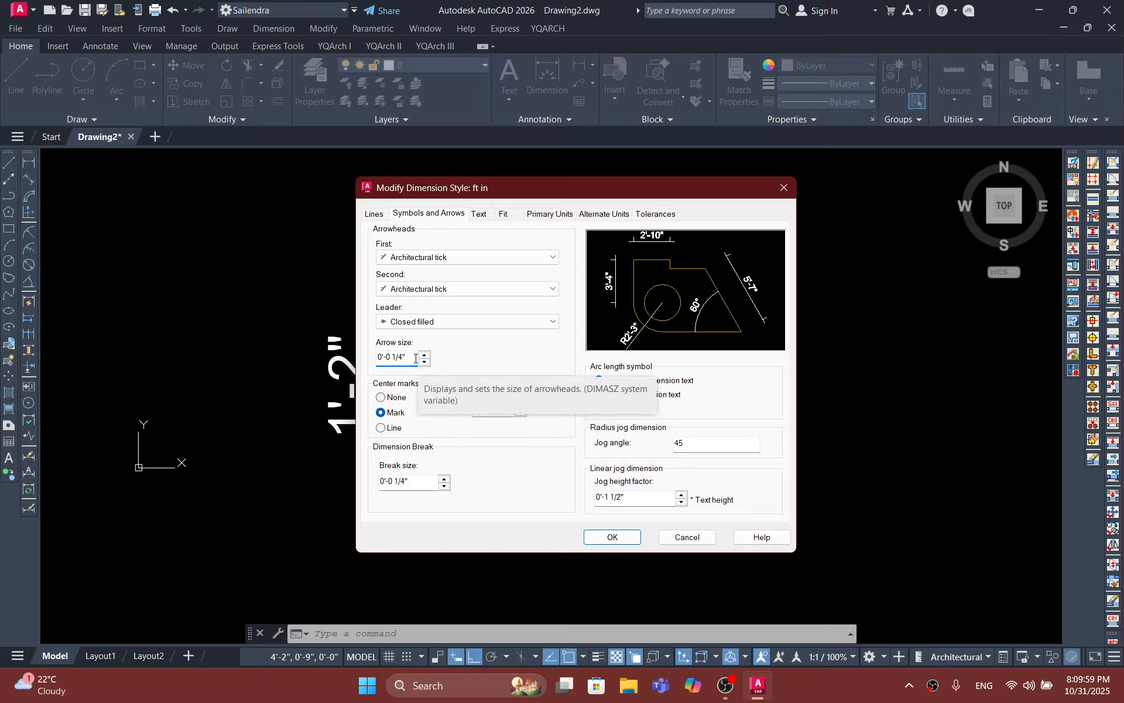
key("BackSpace")
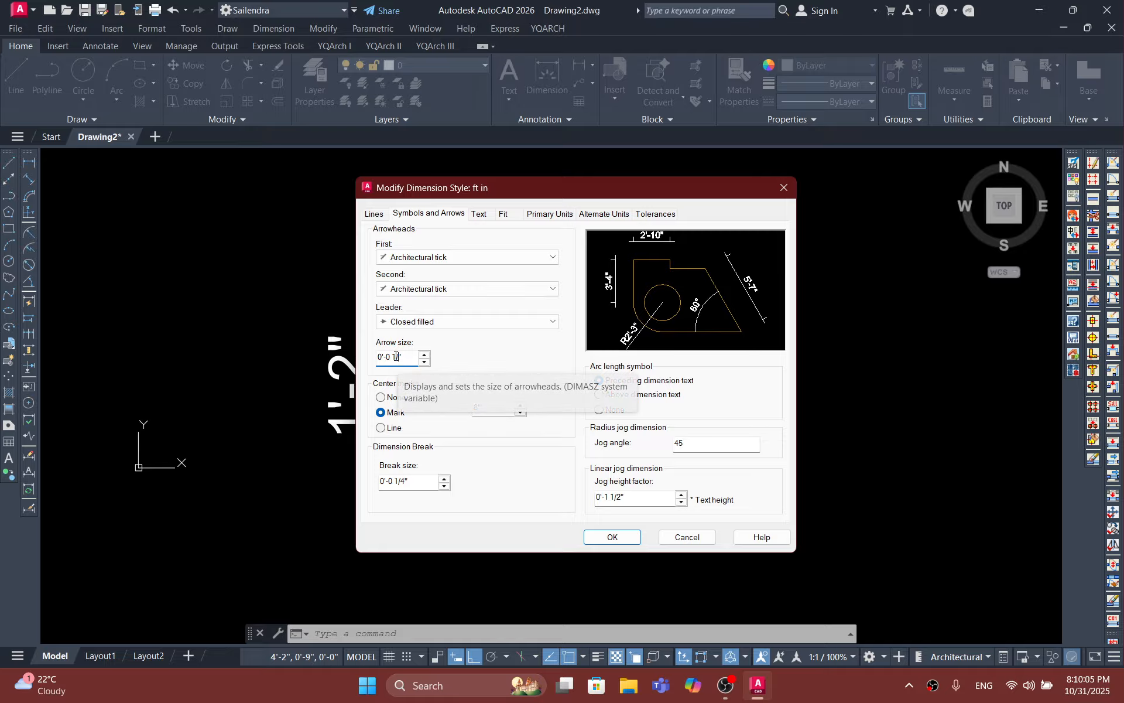
type("6")
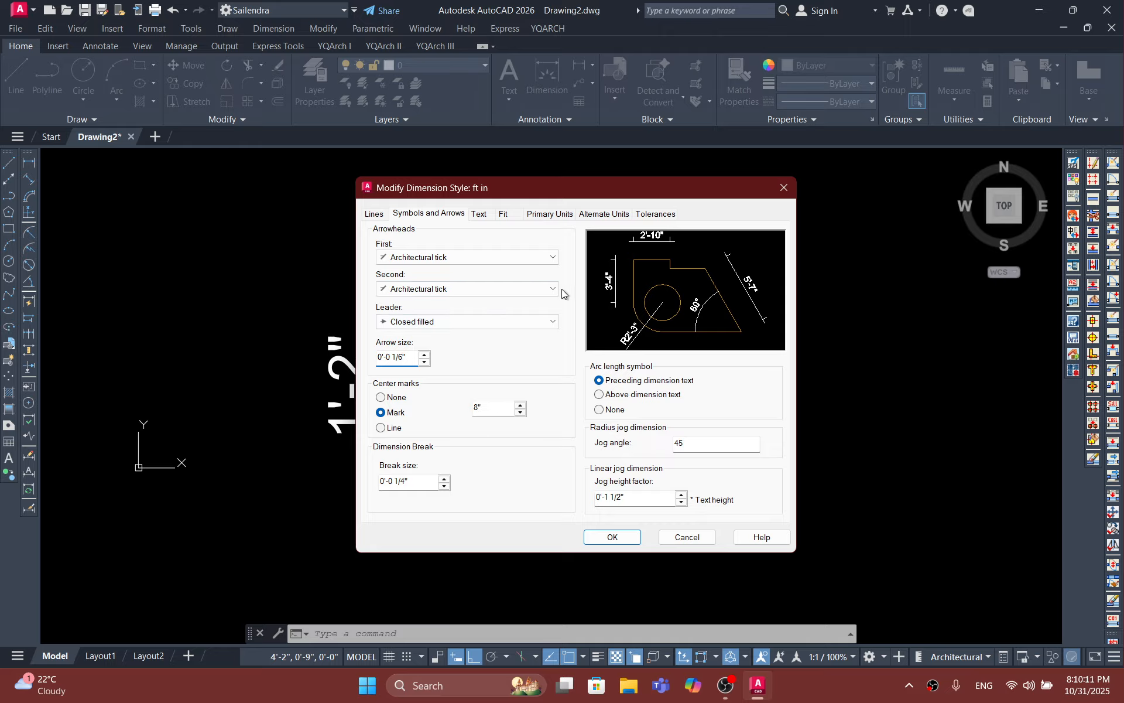
Step: Set the ft in style's dimension text color to Yellow, then save it as the current style and close the manager
left_click(479, 215)
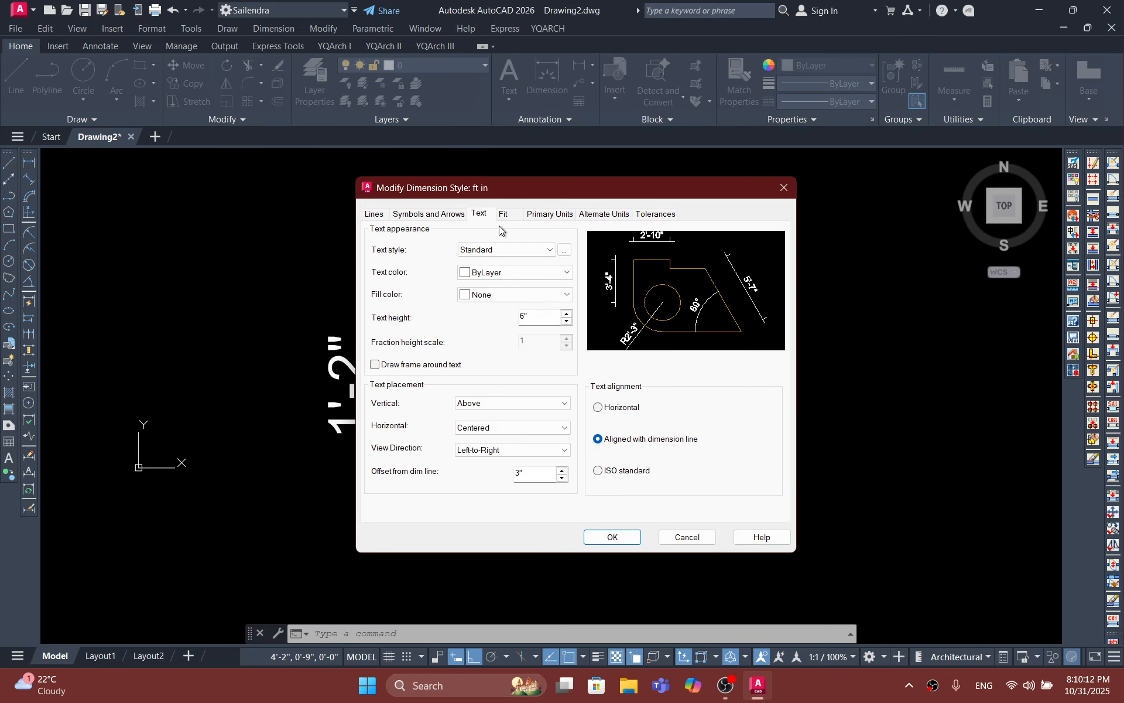
left_click(507, 271)
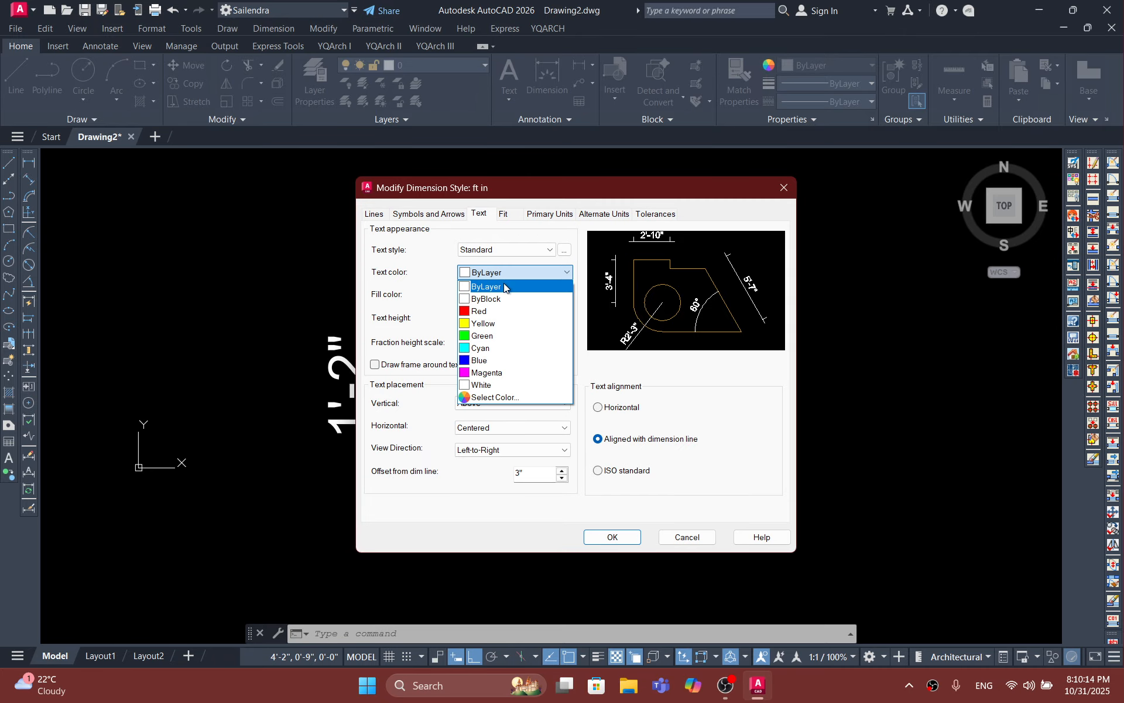
left_click(486, 323)
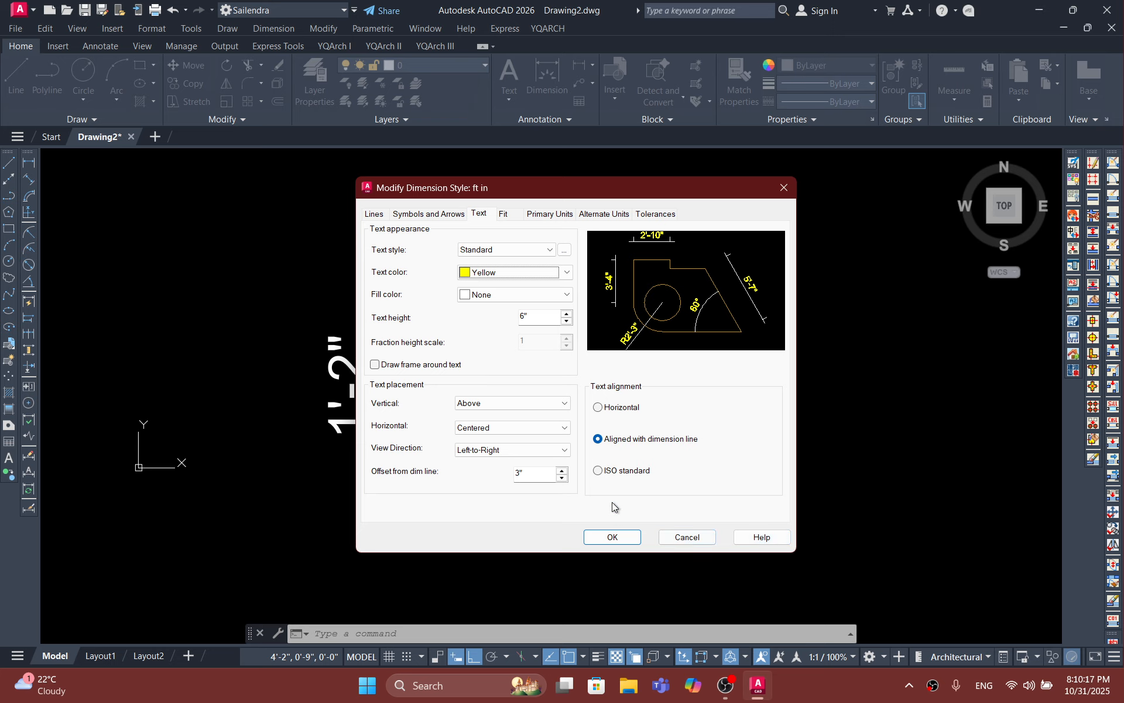
left_click(617, 536)
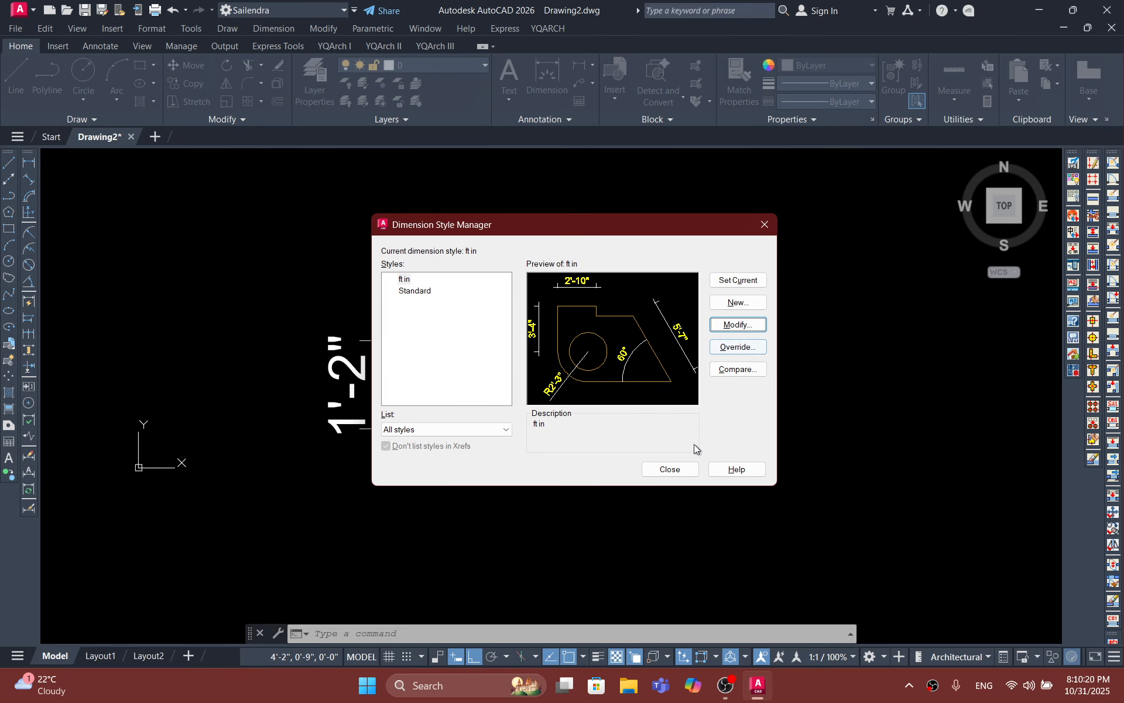
left_click(727, 282)
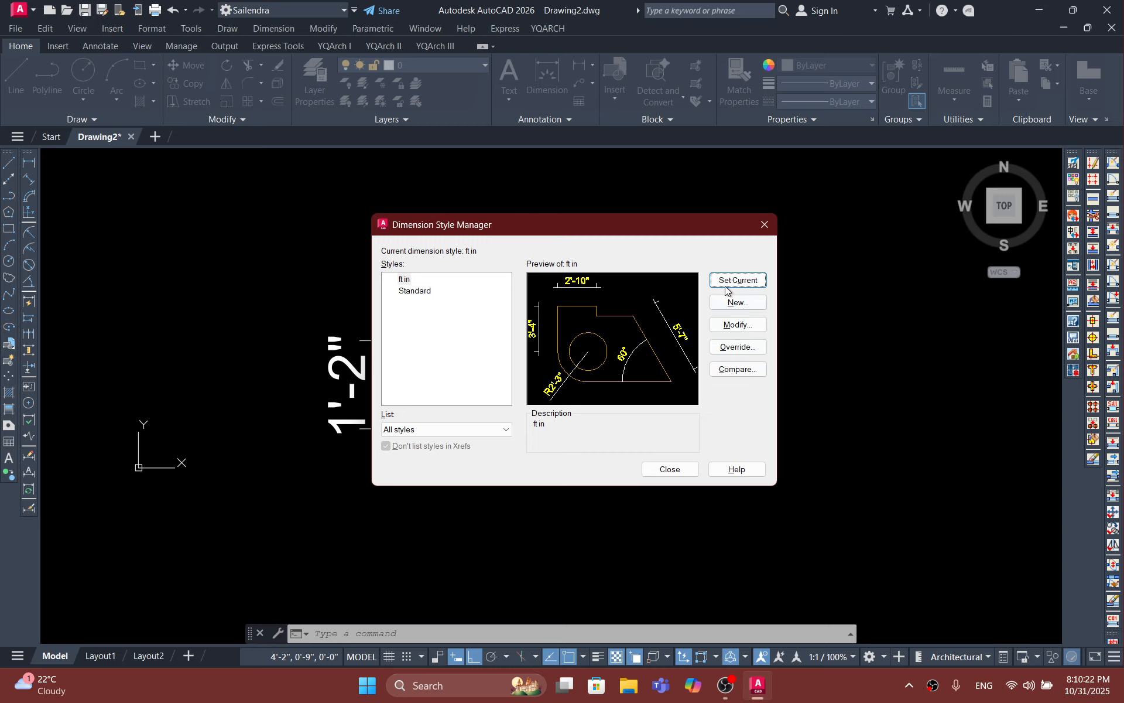
left_click(673, 471)
Step: Delete the vertical and horizontal dimensions around the square
scroll(502, 388, "down", 8)
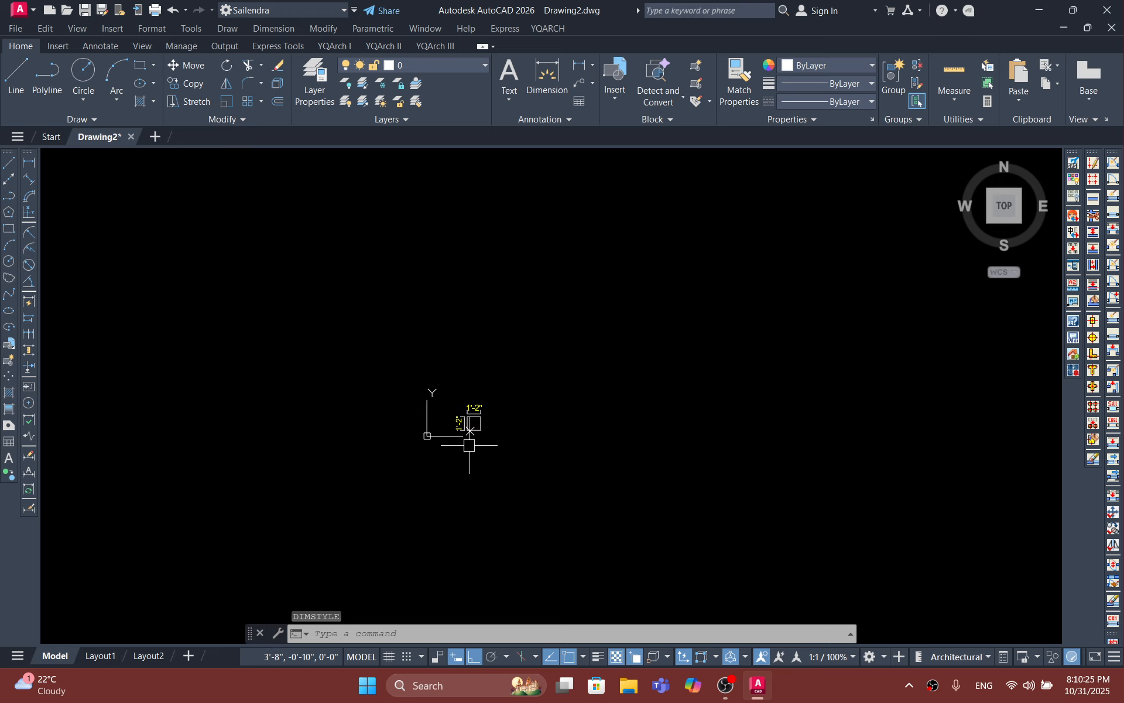
middle_click_drag(464, 432, 515, 426)
scroll(514, 425, "up", 10)
middle_click_drag(530, 330, 528, 368)
left_click(507, 479)
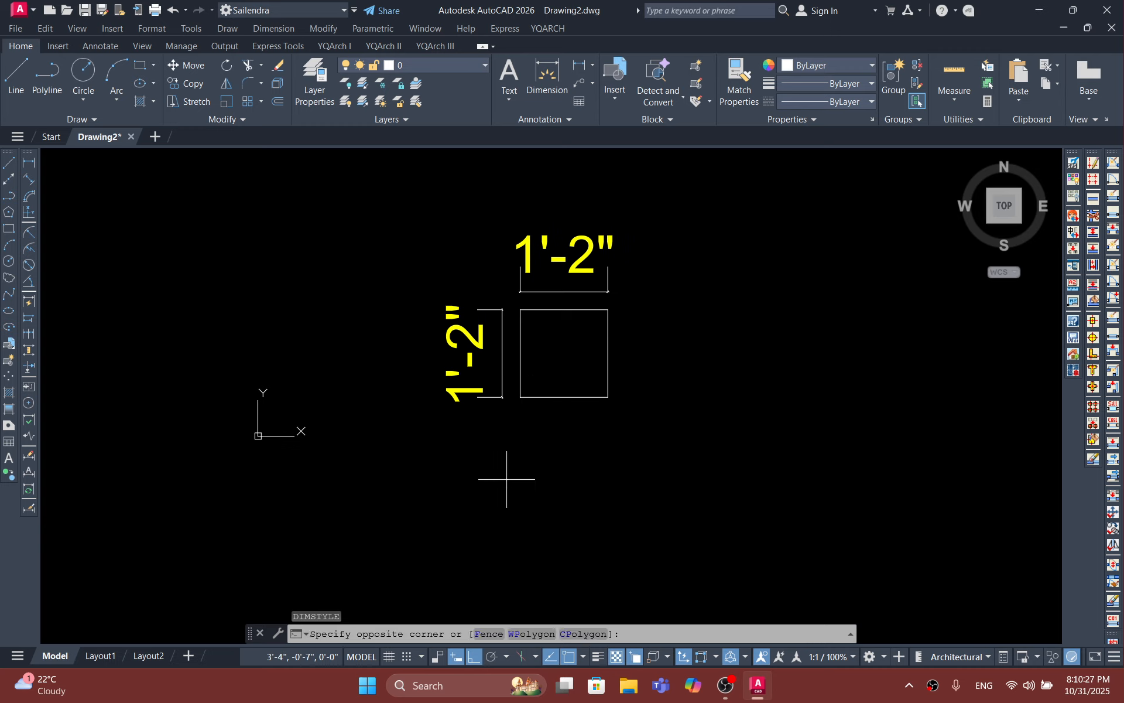
left_click(475, 424)
left_click_drag(502, 431, 446, 297)
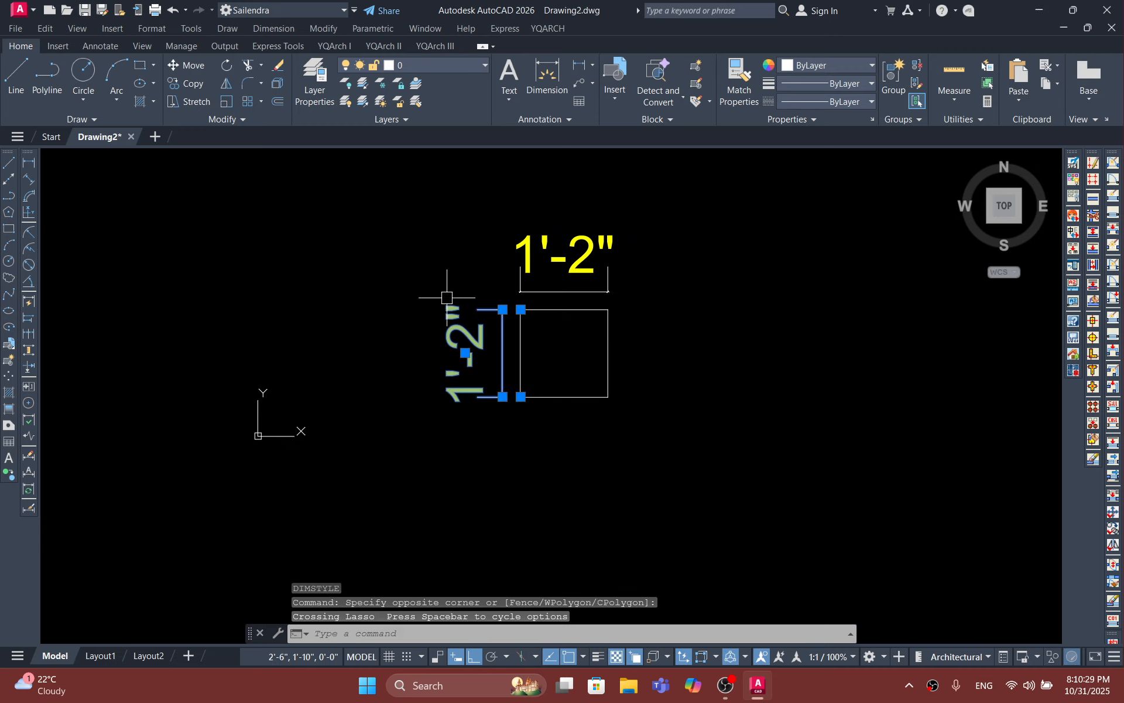
key("Delete")
left_click(638, 287)
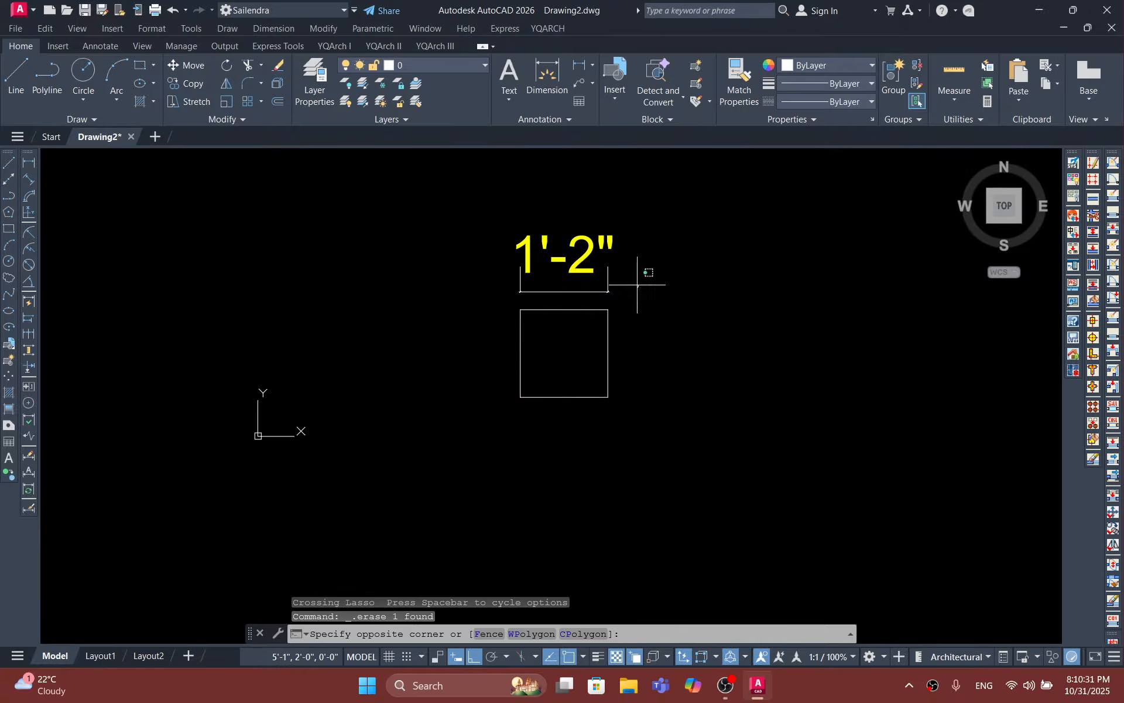
left_click(491, 252)
key("Delete")
Step: Delete the remaining square so the drawing area is empty
scroll(557, 396, "down", 10)
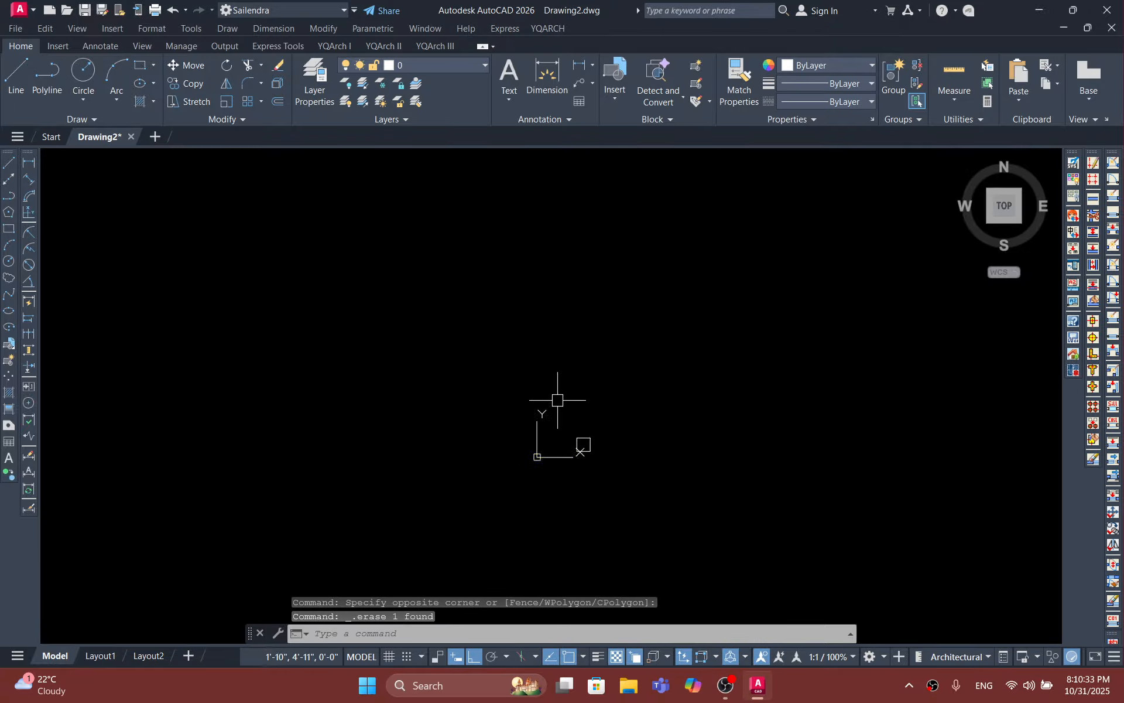
left_click(490, 329)
left_click(540, 389)
key("Delete")
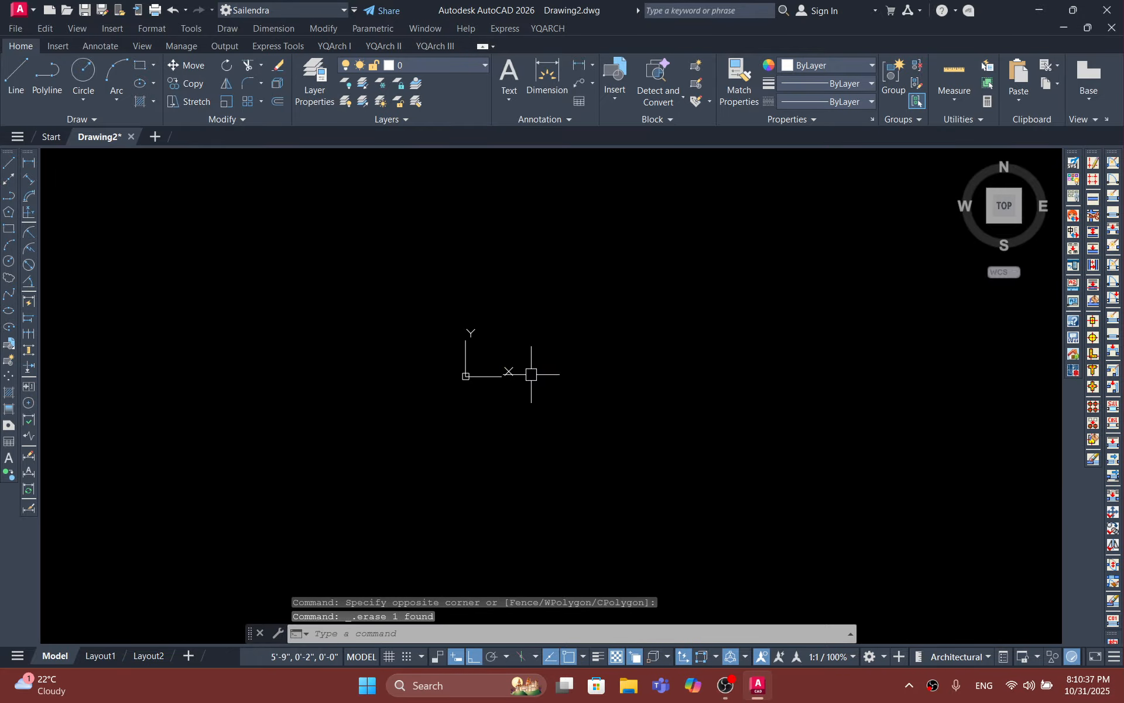
Step: Start quitting AutoCAD and switch to the OBS Studio window
left_click(1106, 9)
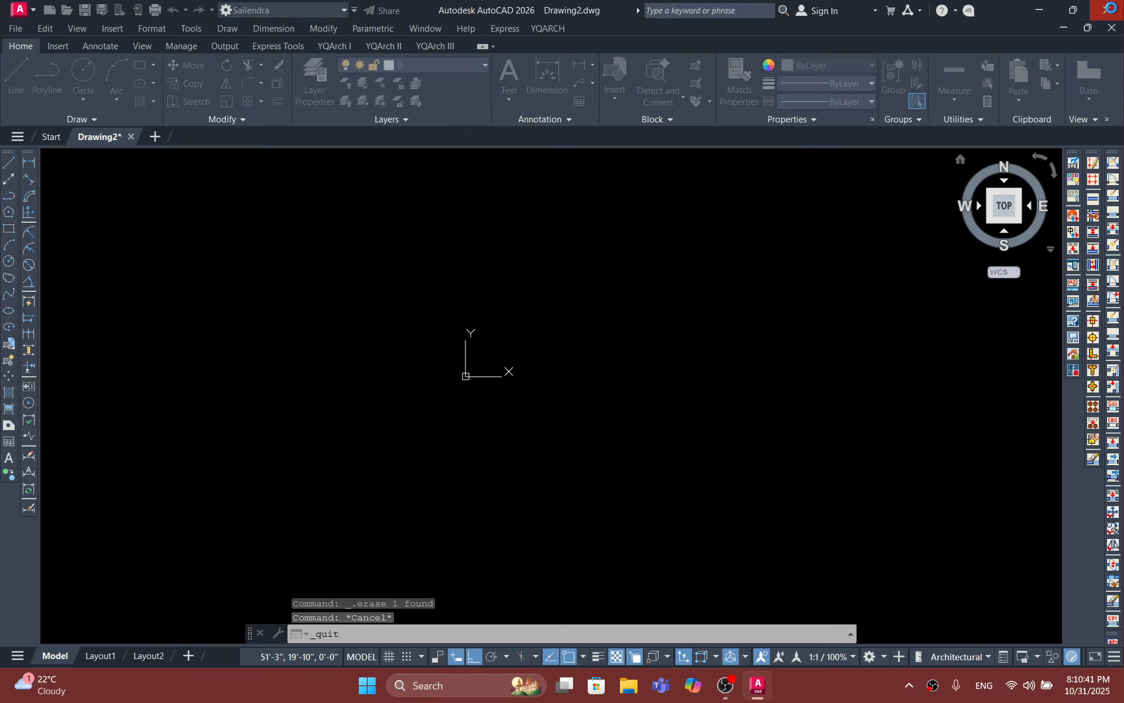
left_click(729, 684)
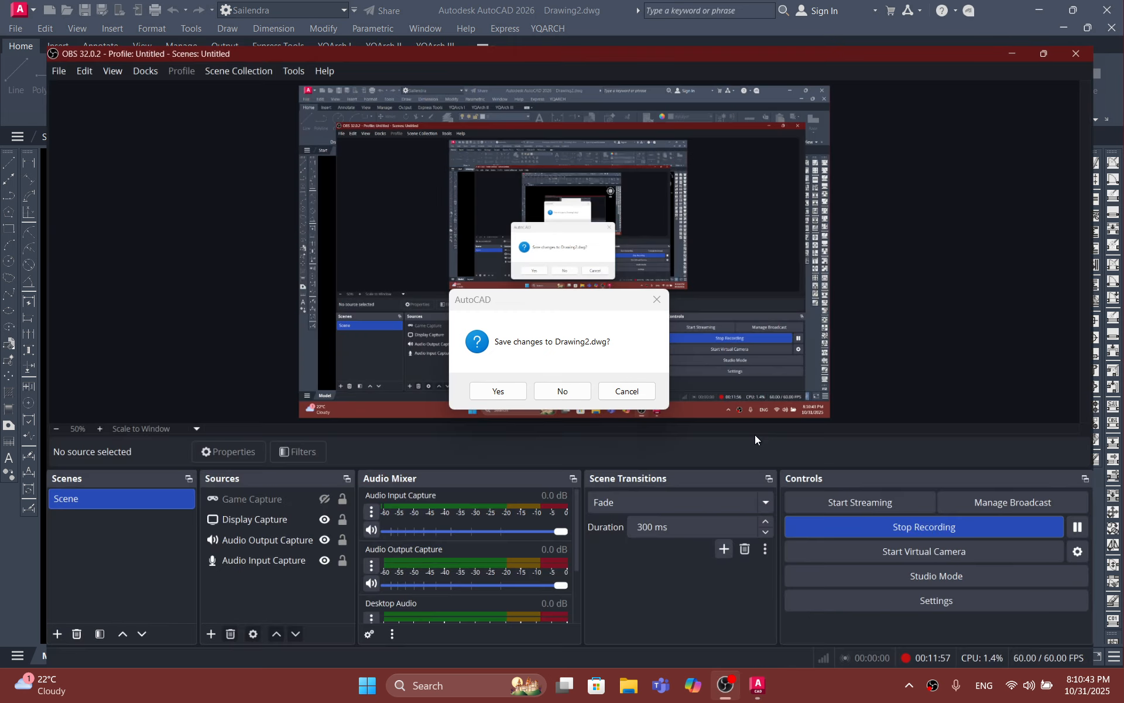